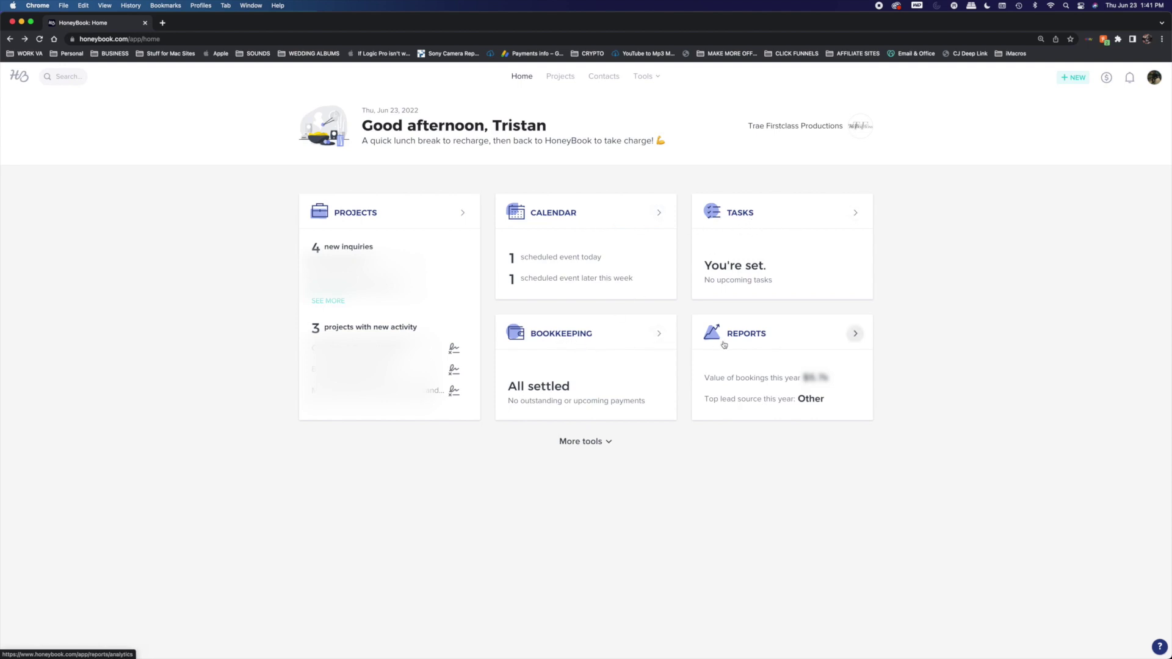
Step: Expand the additional tools on the home dashboard and look over the whole page
left_click(583, 442)
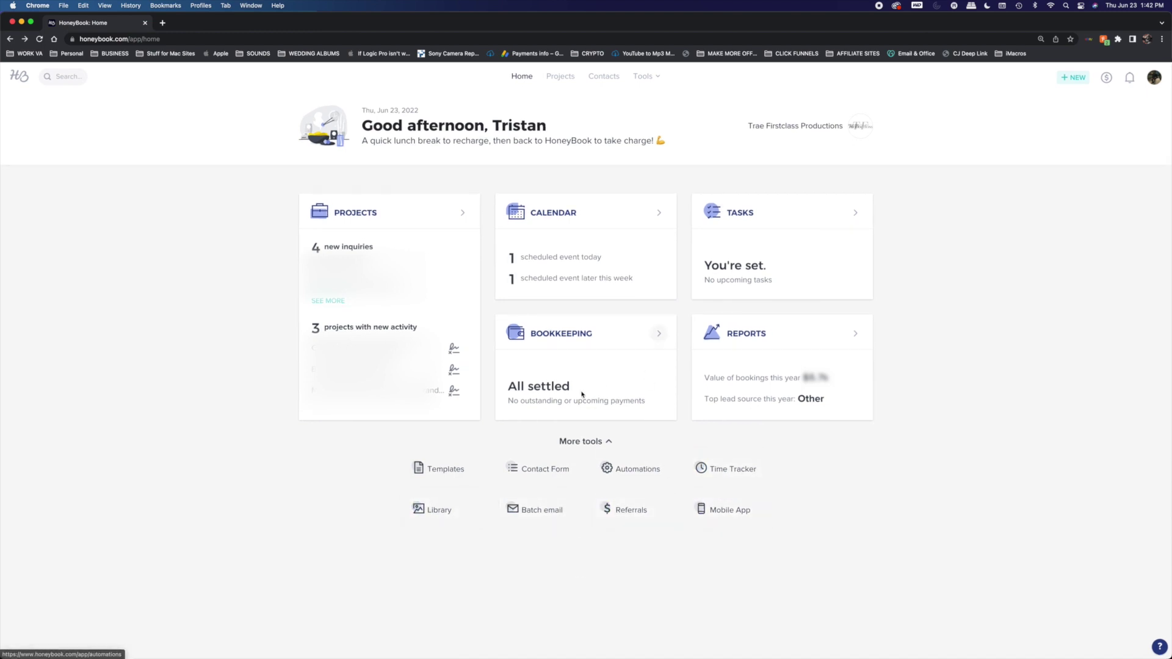
scroll(1109, 220, "down", 3)
scroll(1078, 220, "up", 5)
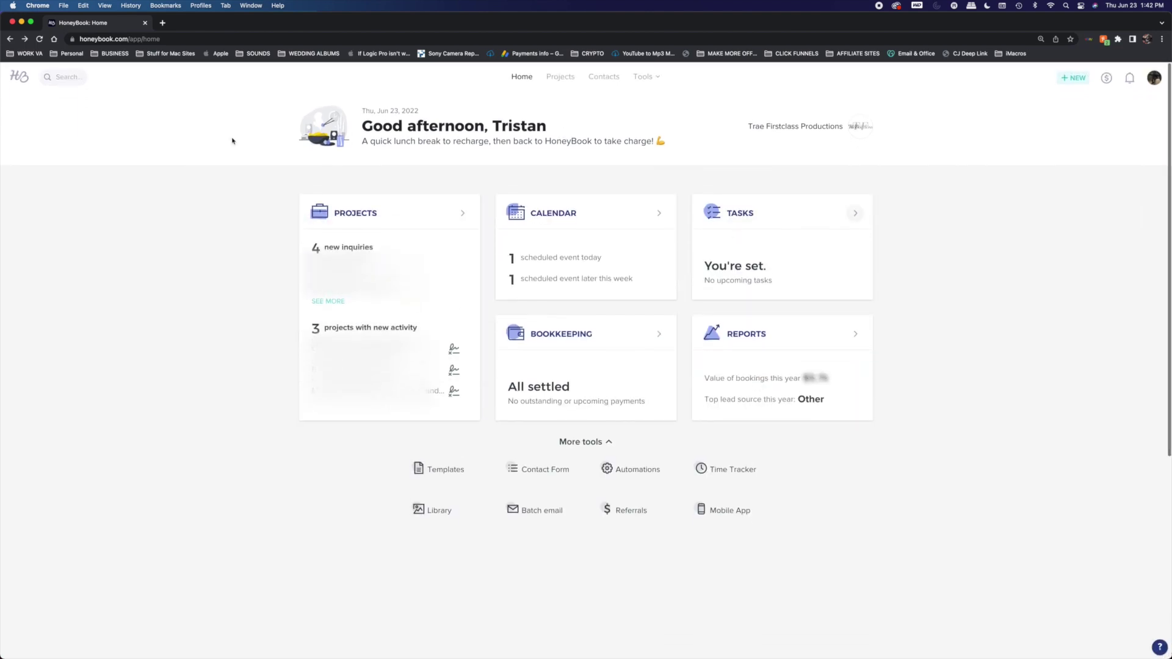
Step: Open the projects pipeline and look through the full list of active projects
left_click(568, 80)
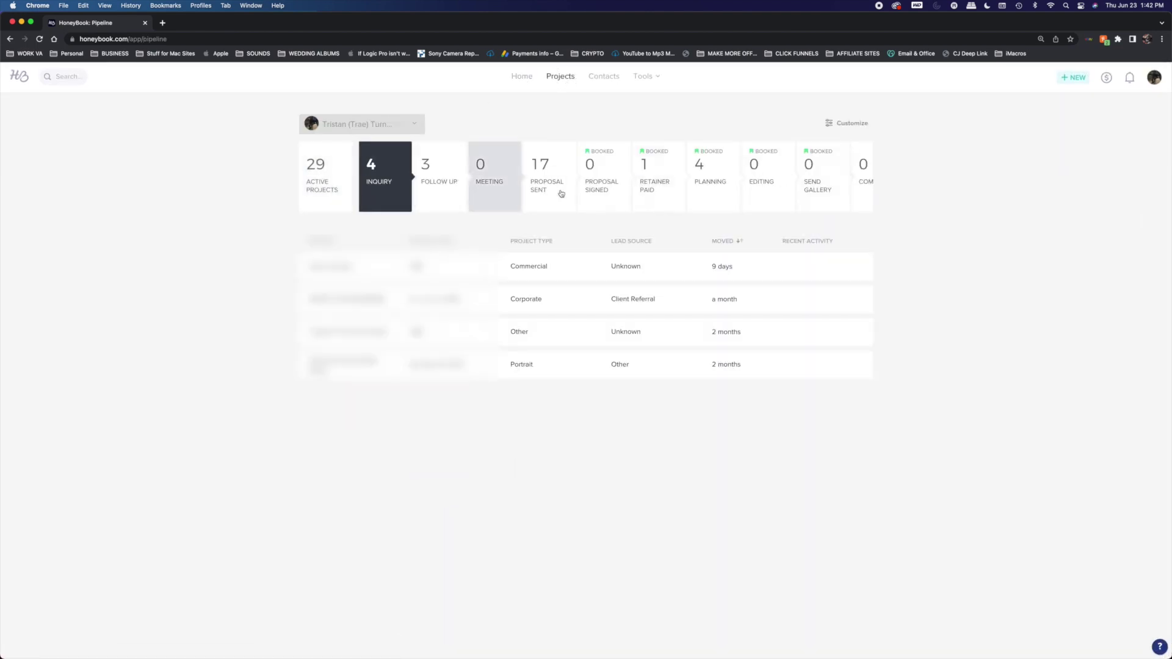
left_click(342, 195)
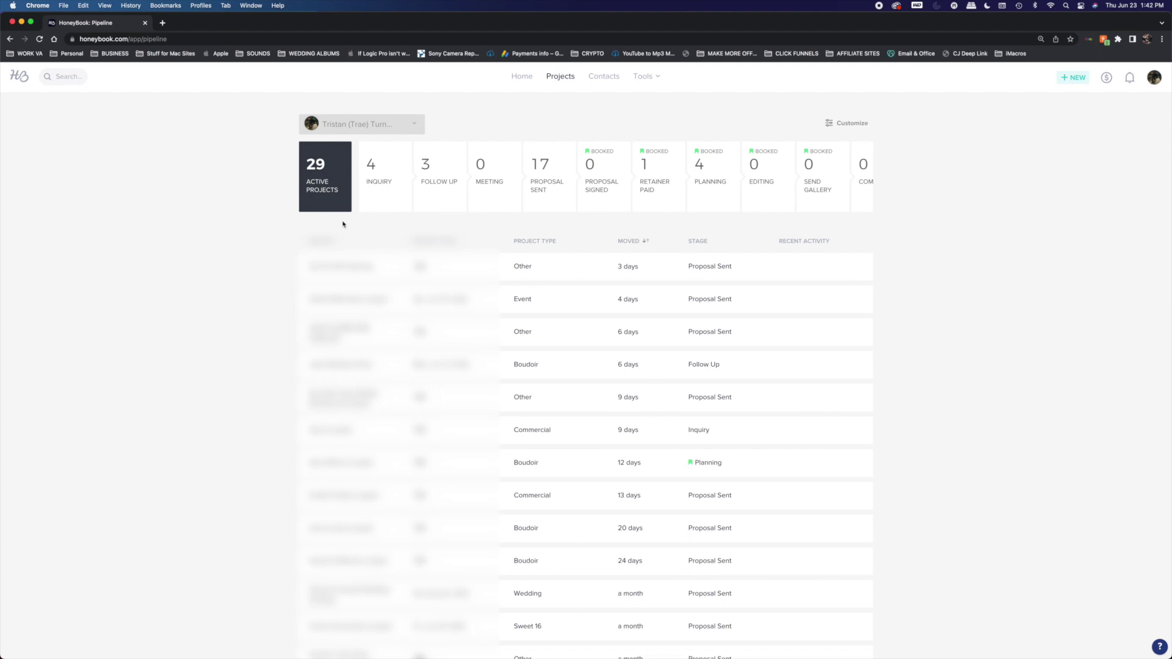
scroll(403, 225, "down", 7)
scroll(533, 357, "up", 7)
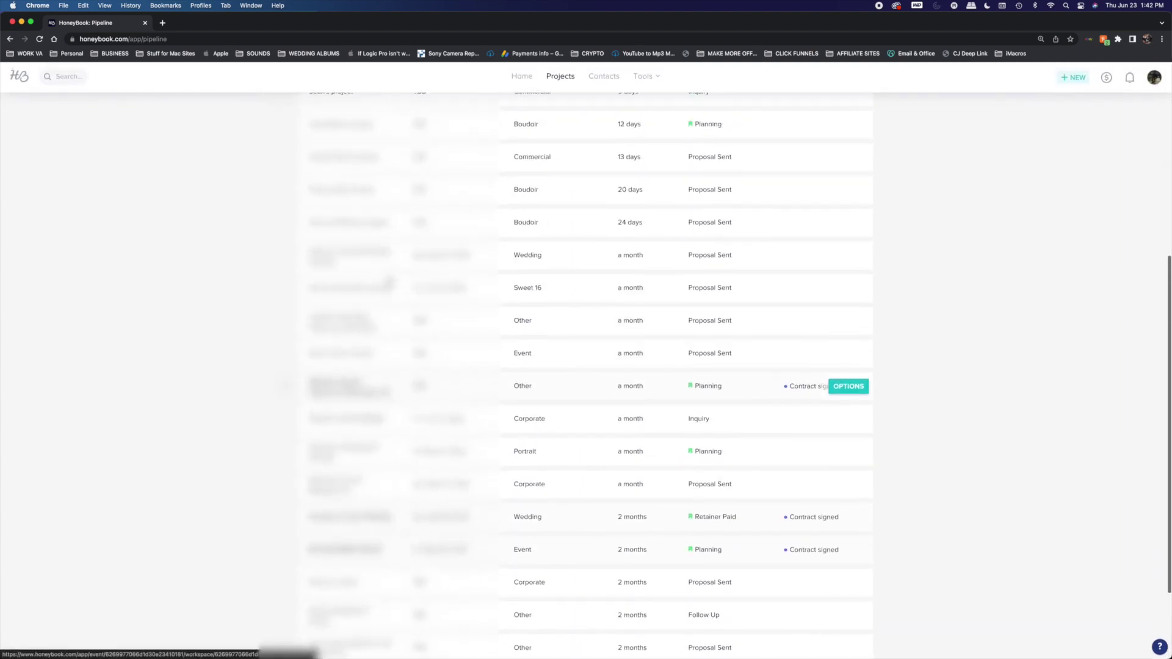
scroll(533, 358, "down", 7)
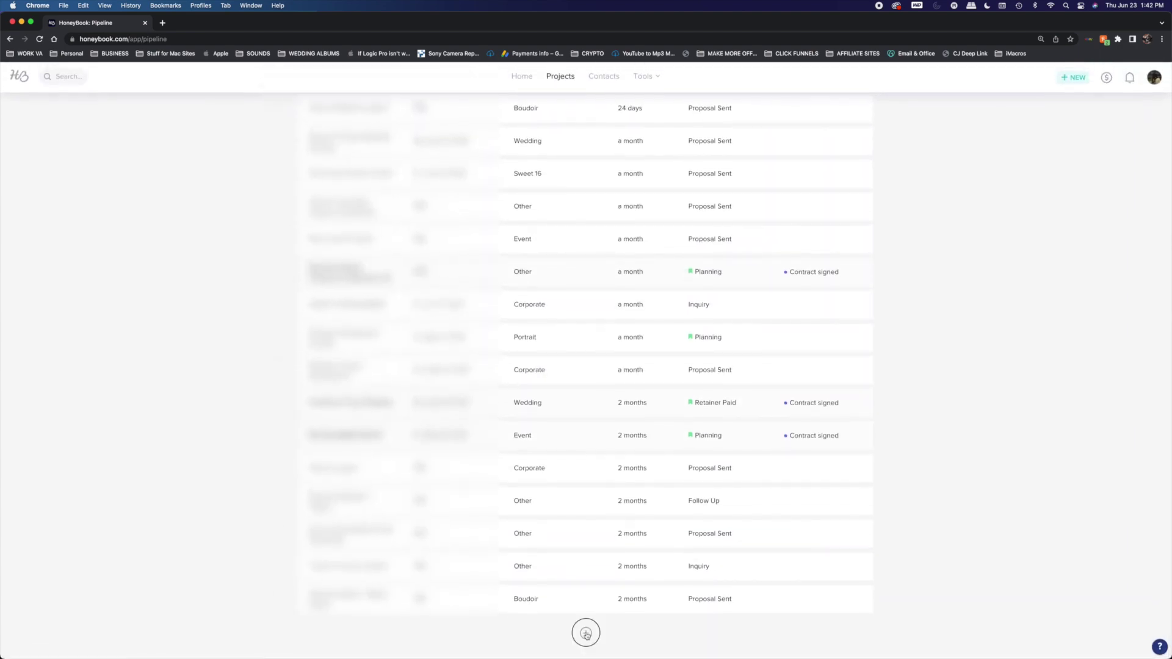
left_click(586, 630)
scroll(586, 571, "down", 2)
scroll(586, 570, "up", 10)
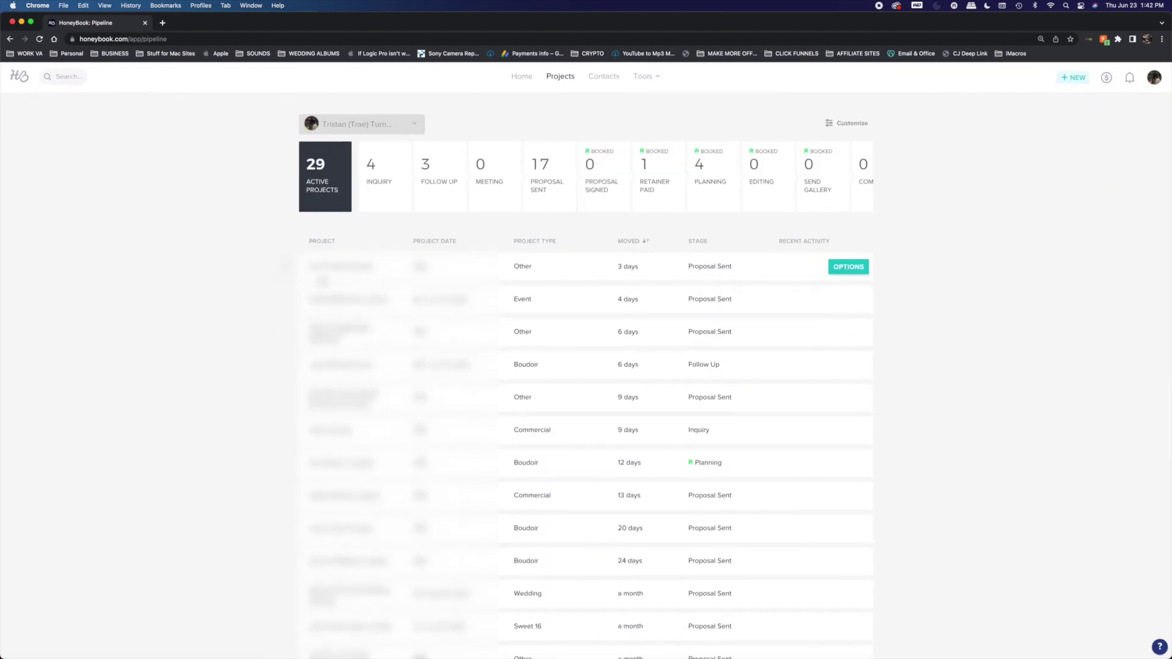
Step: Browse the early pipeline stages, viewing the Inquiry, Follow Up, Meeting and Proposal Sent projects
left_click(381, 174)
left_click(432, 185)
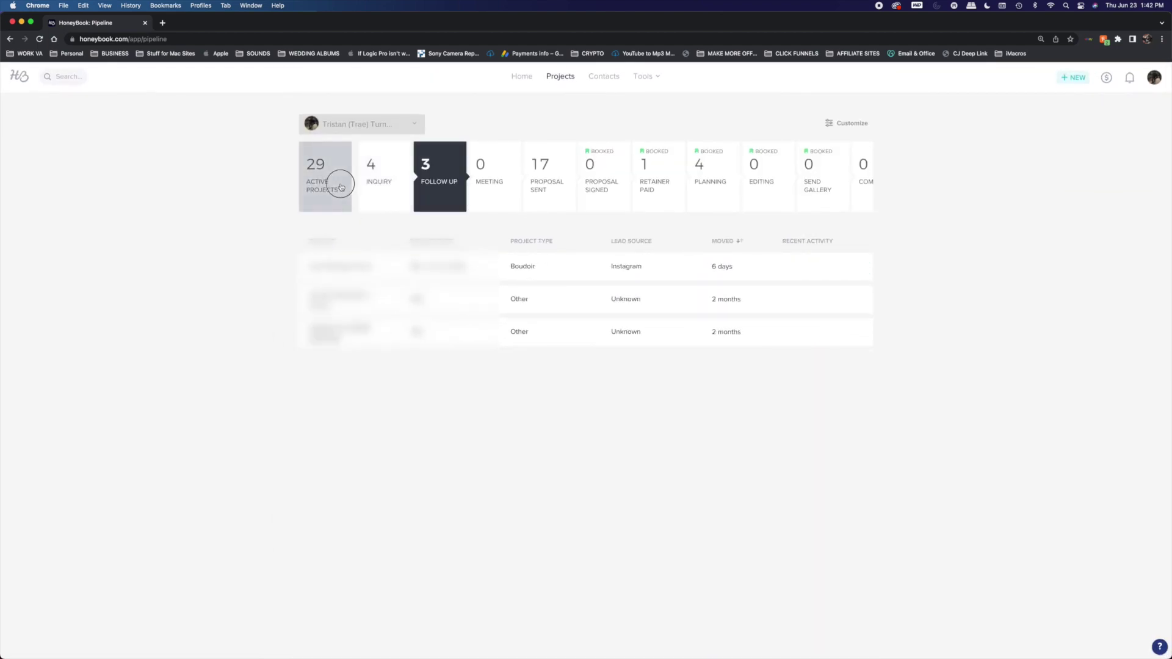
left_click(333, 182)
left_click(381, 172)
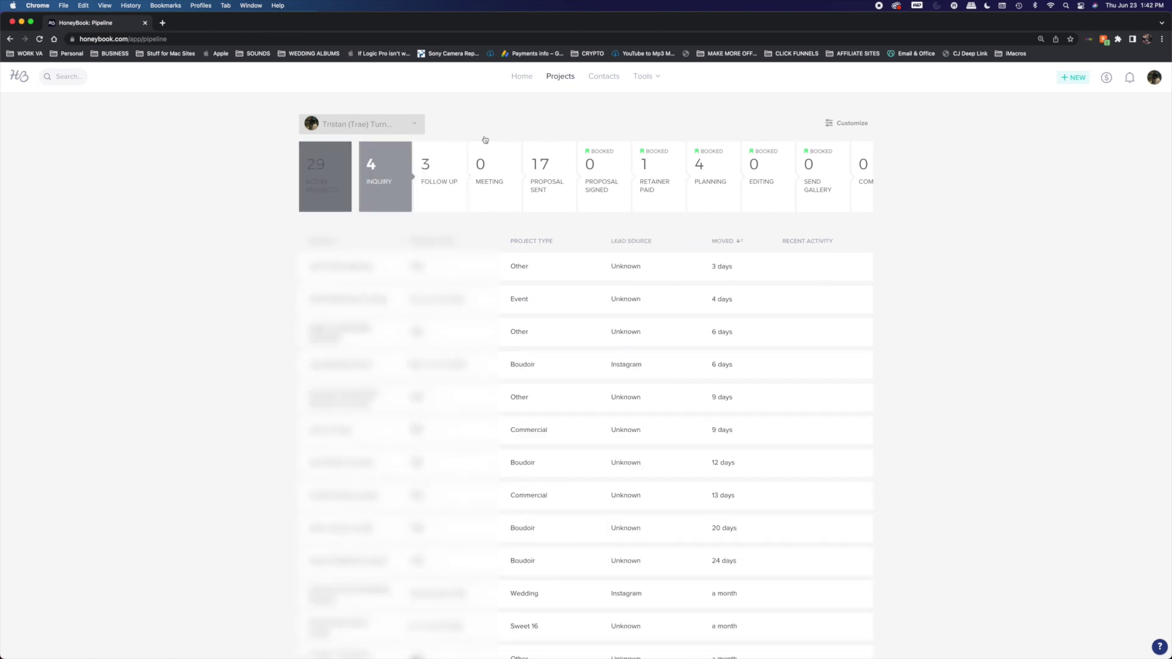
left_click(493, 180)
left_click(551, 189)
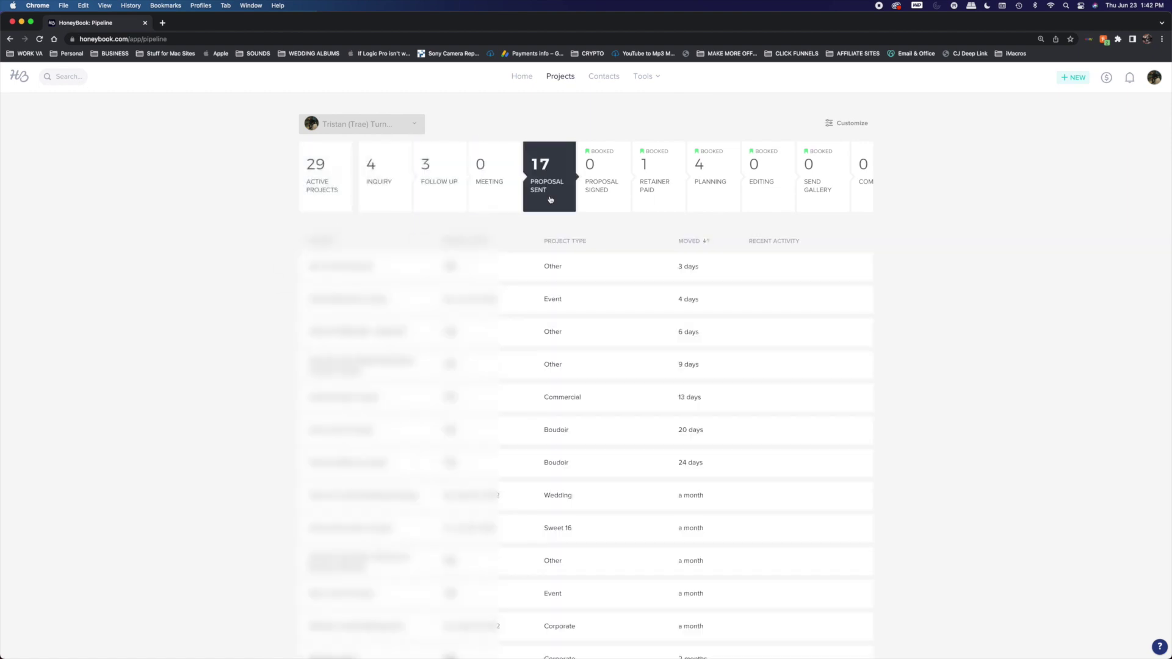
Step: View the pipeline stages from Proposal Signed through Completed, and return to the list of all active projects
left_click(600, 194)
left_click(681, 194)
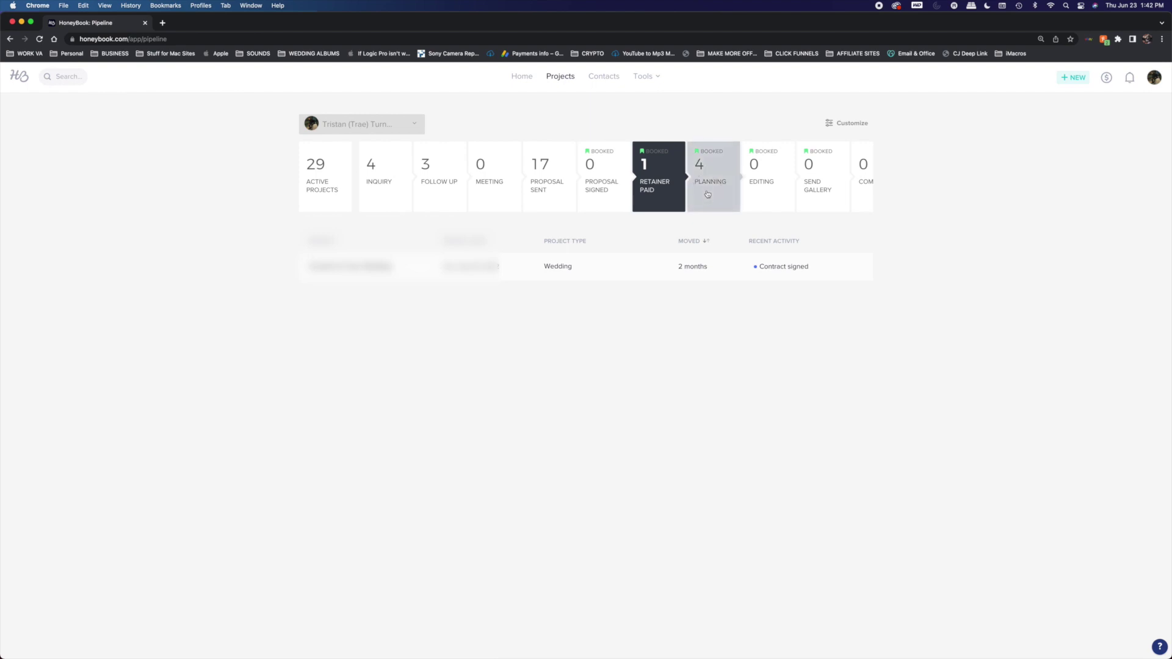
left_click(709, 187)
left_click(763, 186)
left_click(821, 193)
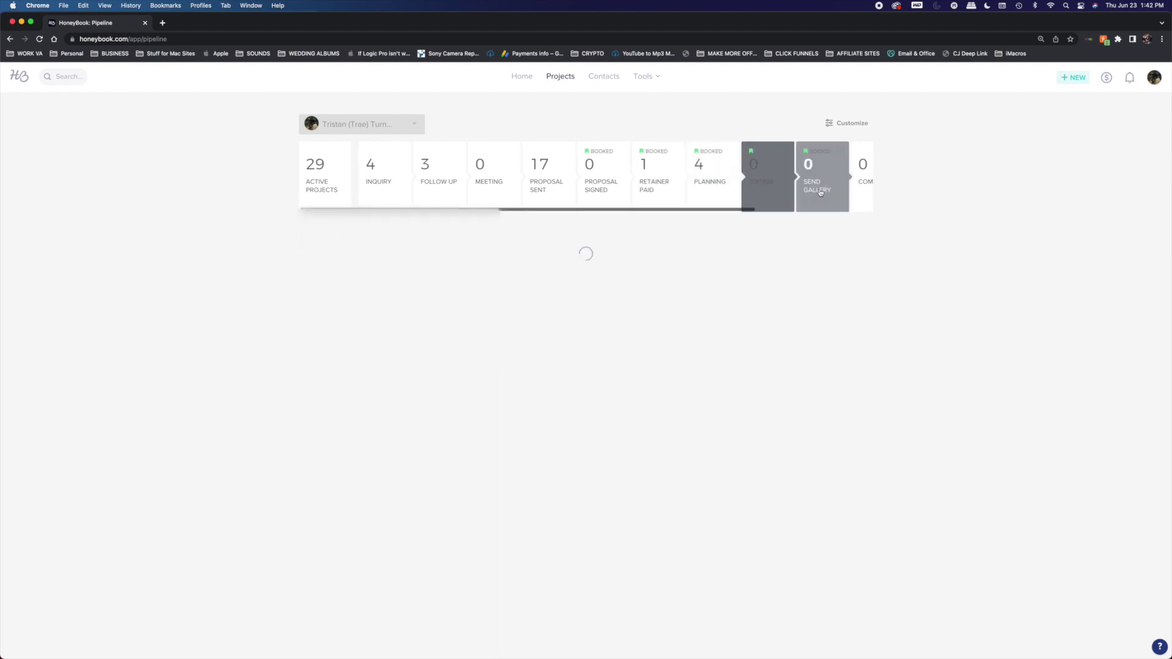
left_click(862, 177)
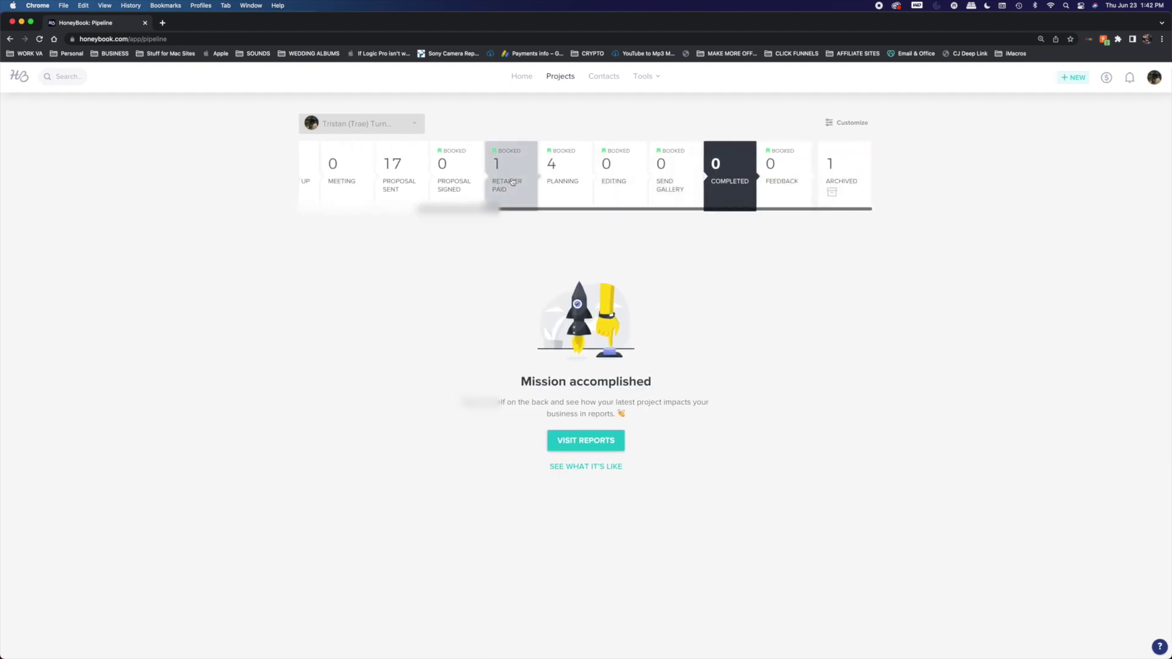
left_click(386, 188)
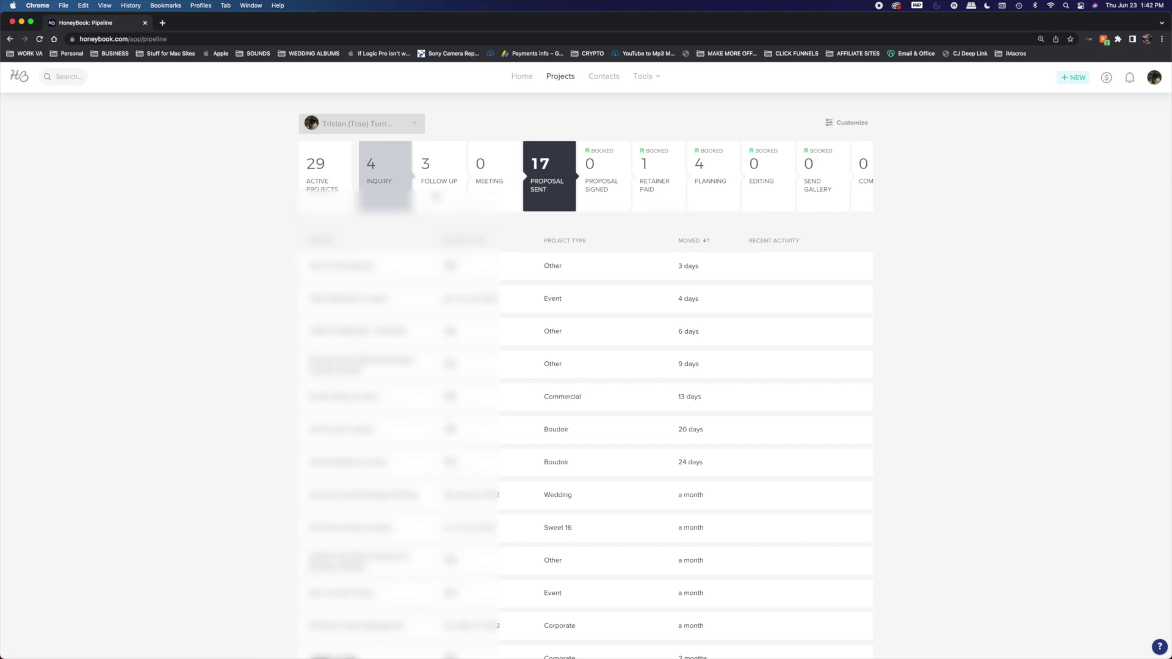
left_click(319, 192)
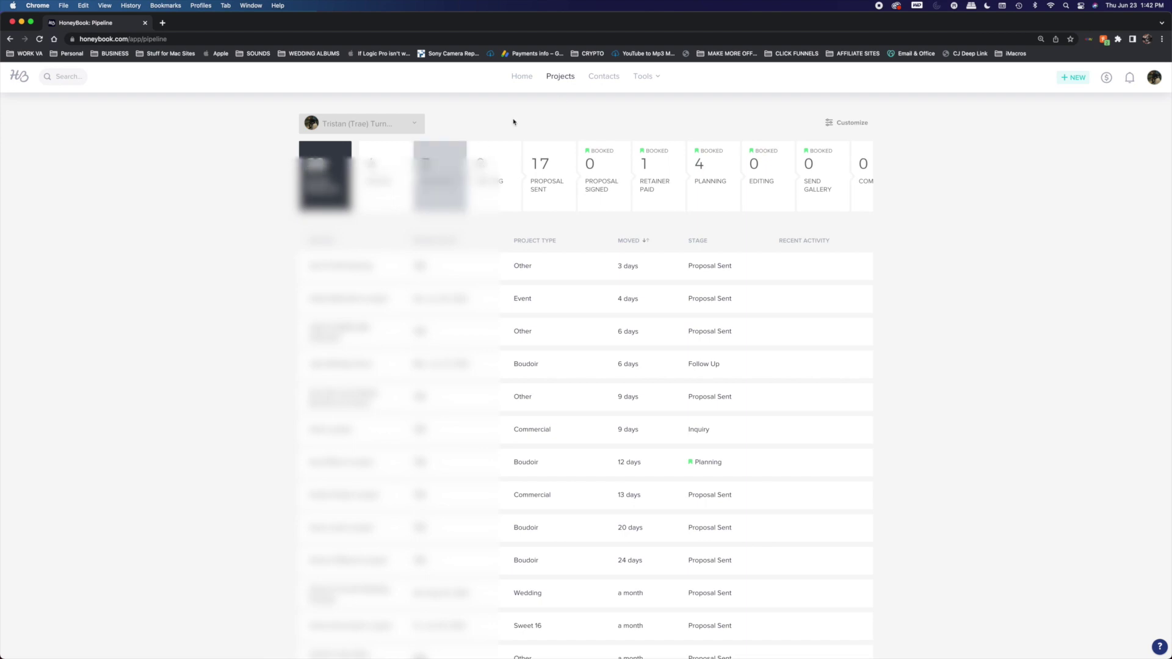
Step: Look through the contacts list, switching briefly to the projects pipeline and back to the contacts
left_click(601, 78)
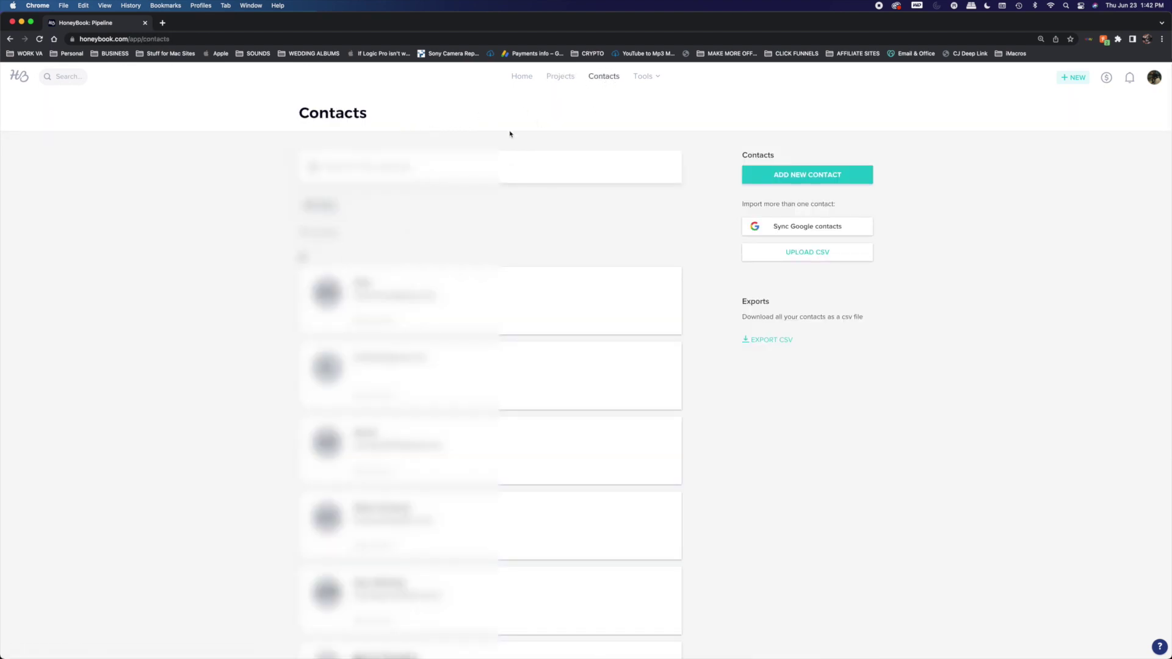
scroll(509, 134, "down", 10)
scroll(702, 174, "up", 15)
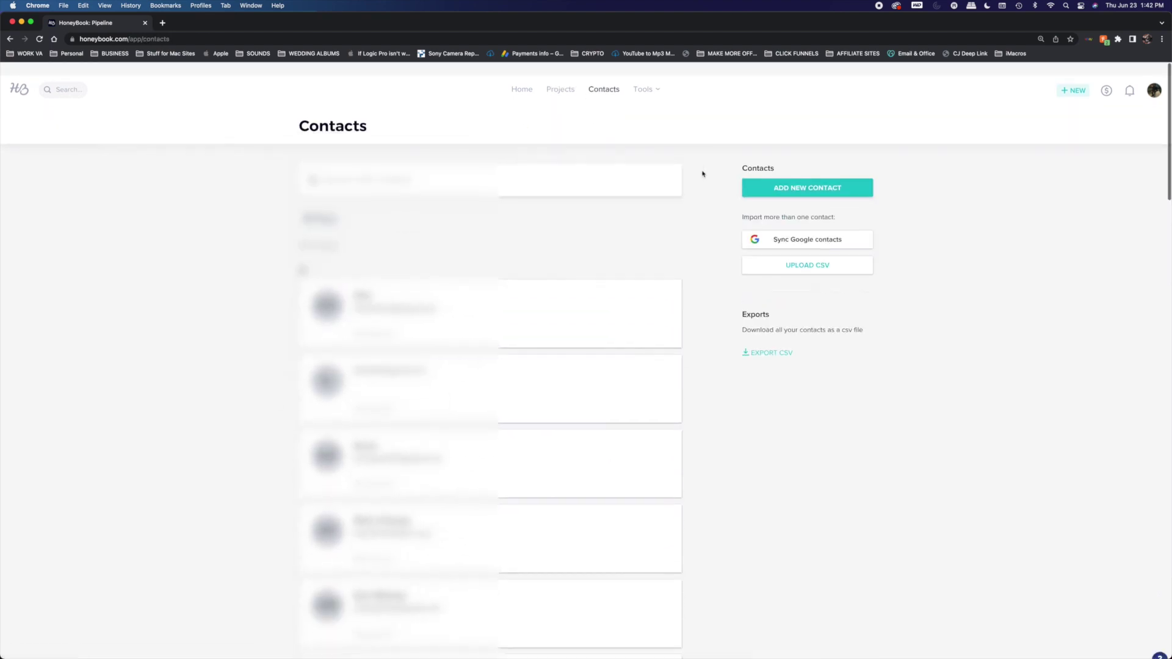
left_click(559, 77)
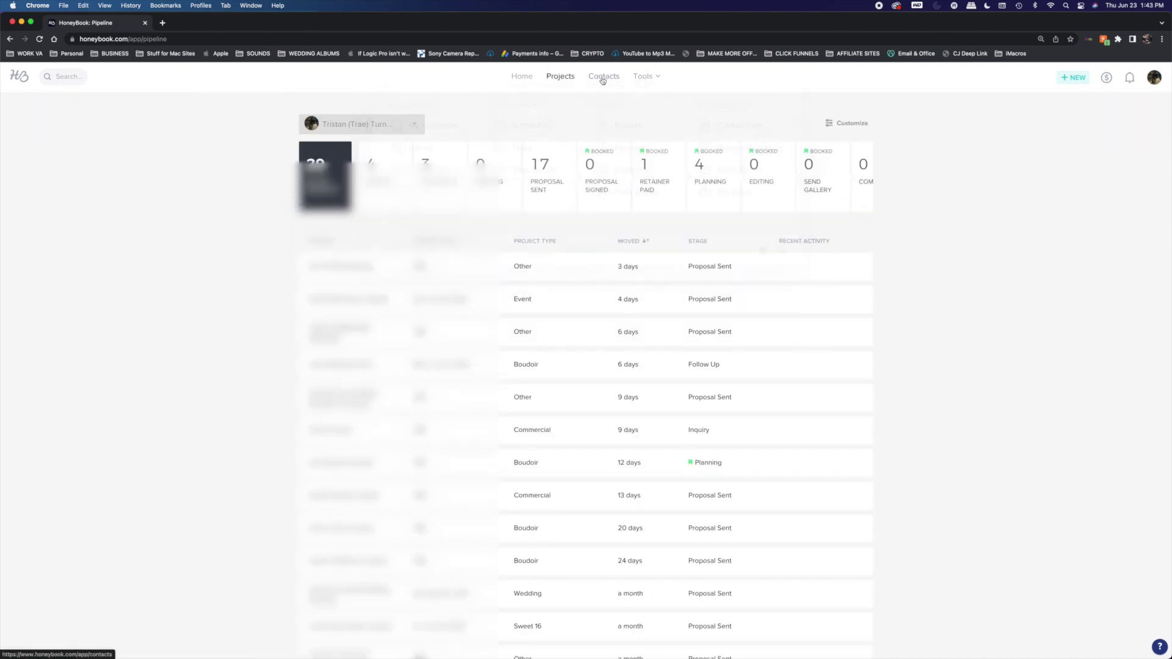
left_click(613, 82)
Step: Open the saved templates and look through the proposal and invoice templates
mouse_move(651, 78)
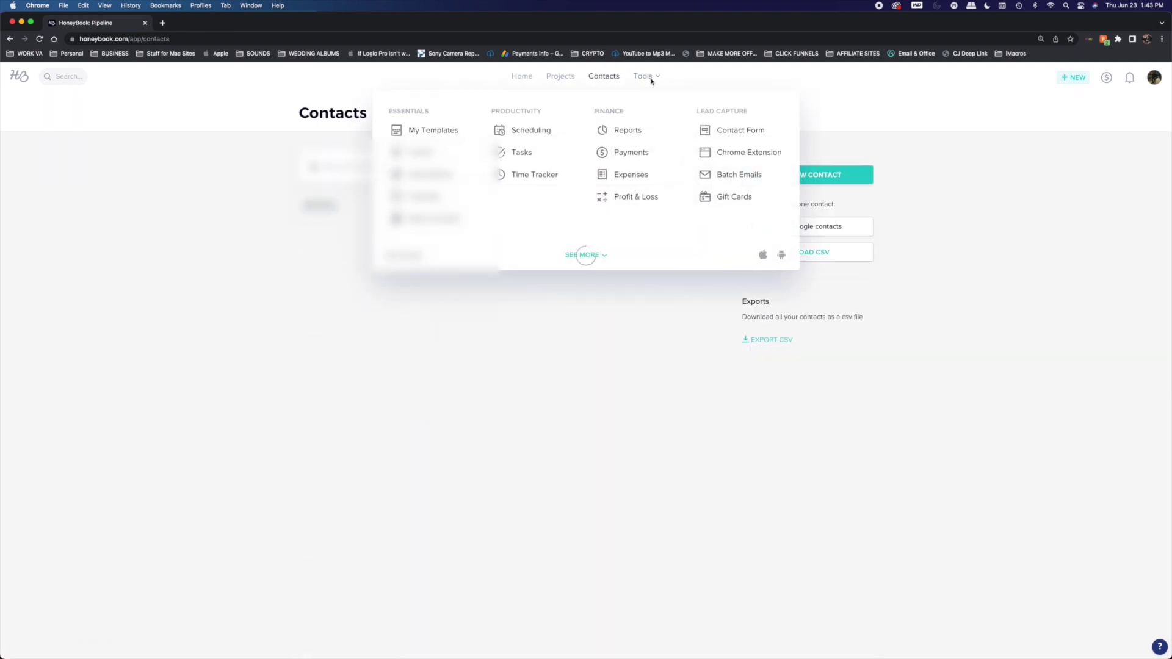
left_click(432, 130)
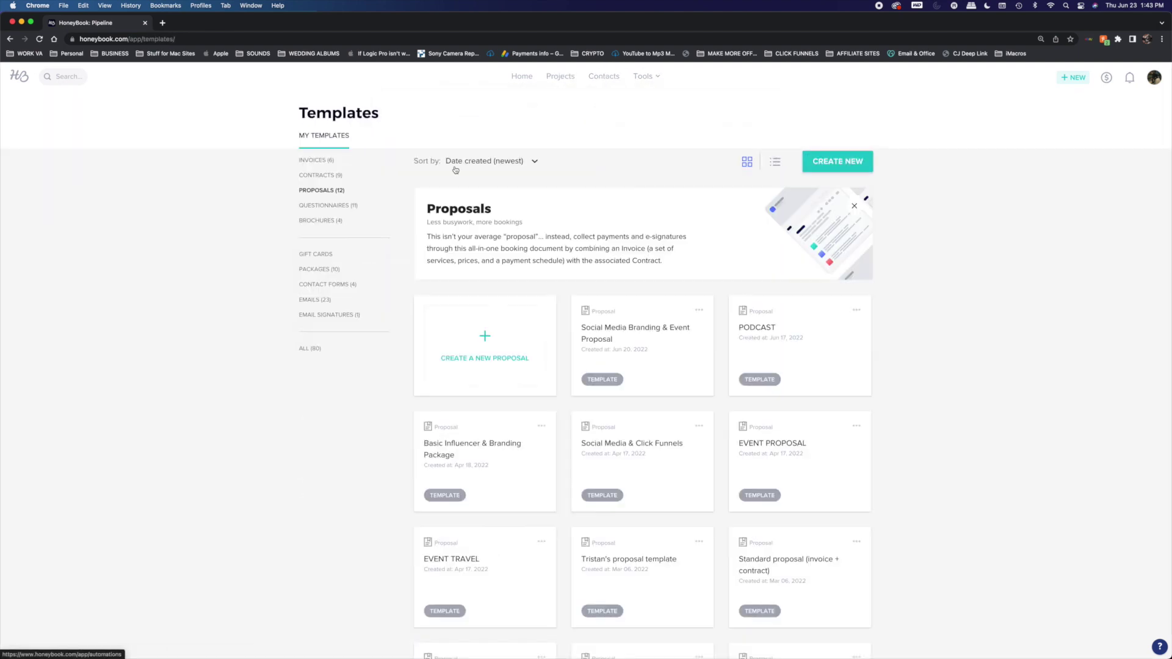
scroll(495, 271, "down", 5)
scroll(604, 262, "up", 2)
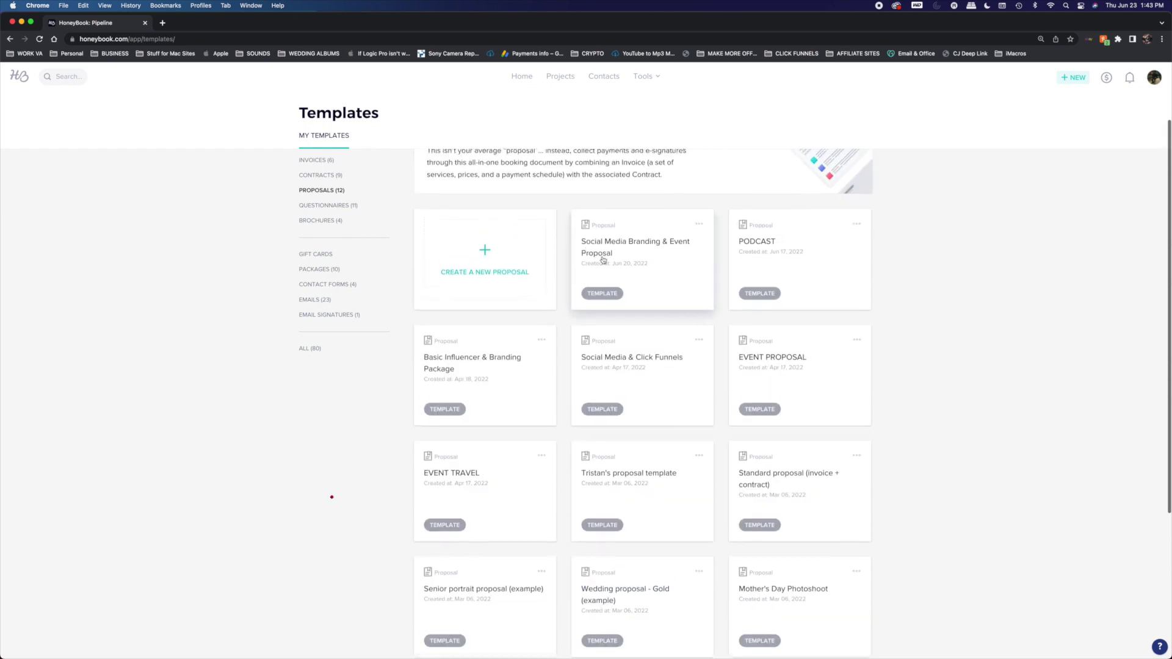
left_click(316, 160)
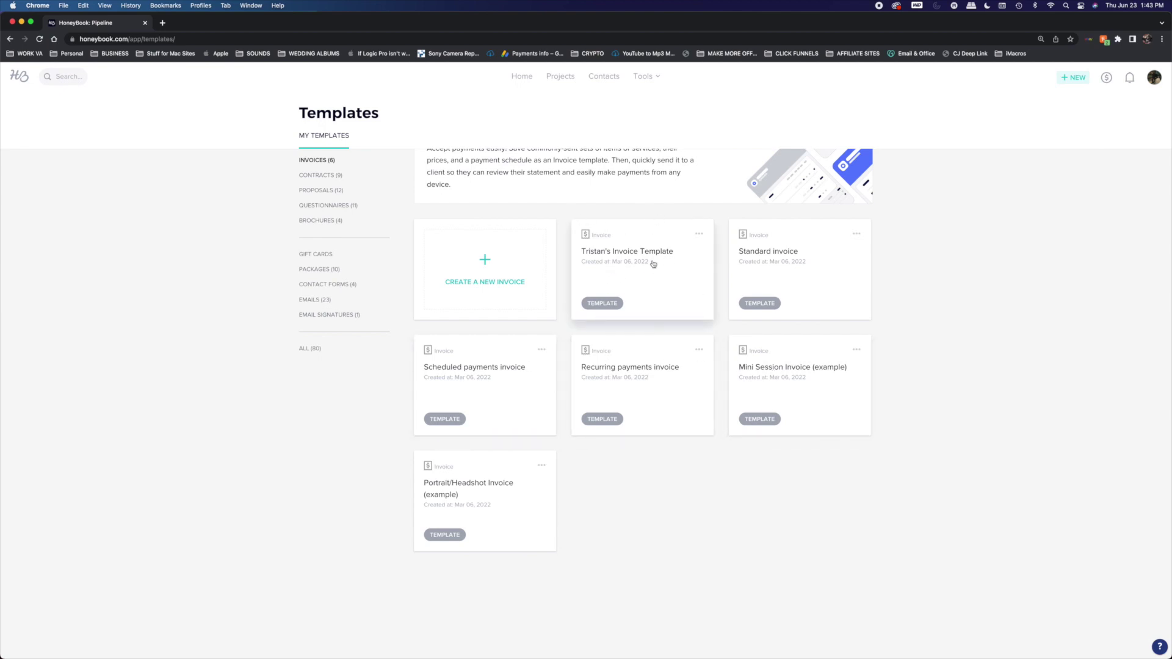
mouse_move(652, 265)
Step: Show the contract templates and examine them down to the Event contract Official template
left_click(322, 175)
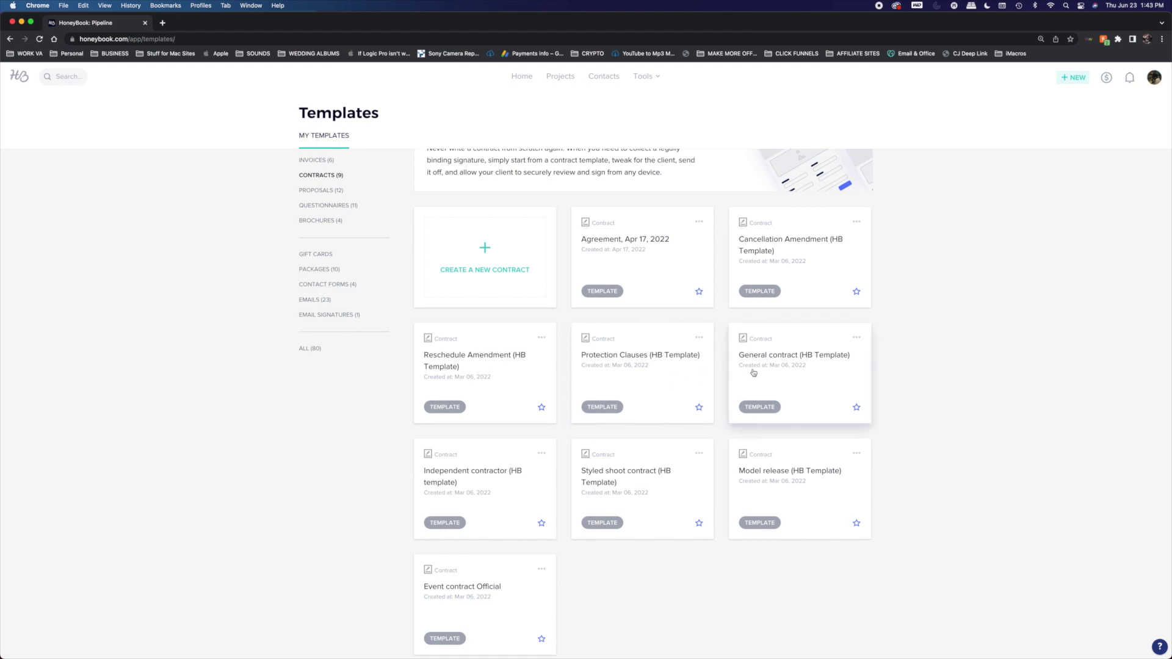
scroll(753, 372, "down", 2)
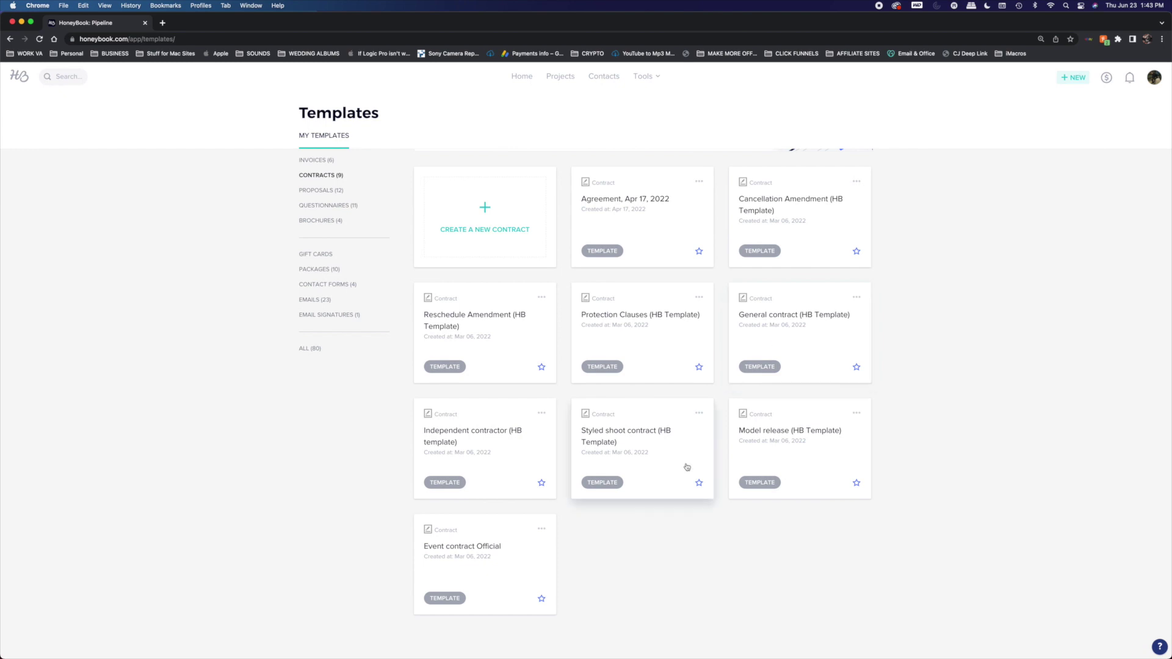
scroll(604, 447, "up", 1)
scroll(690, 460, "down", 1)
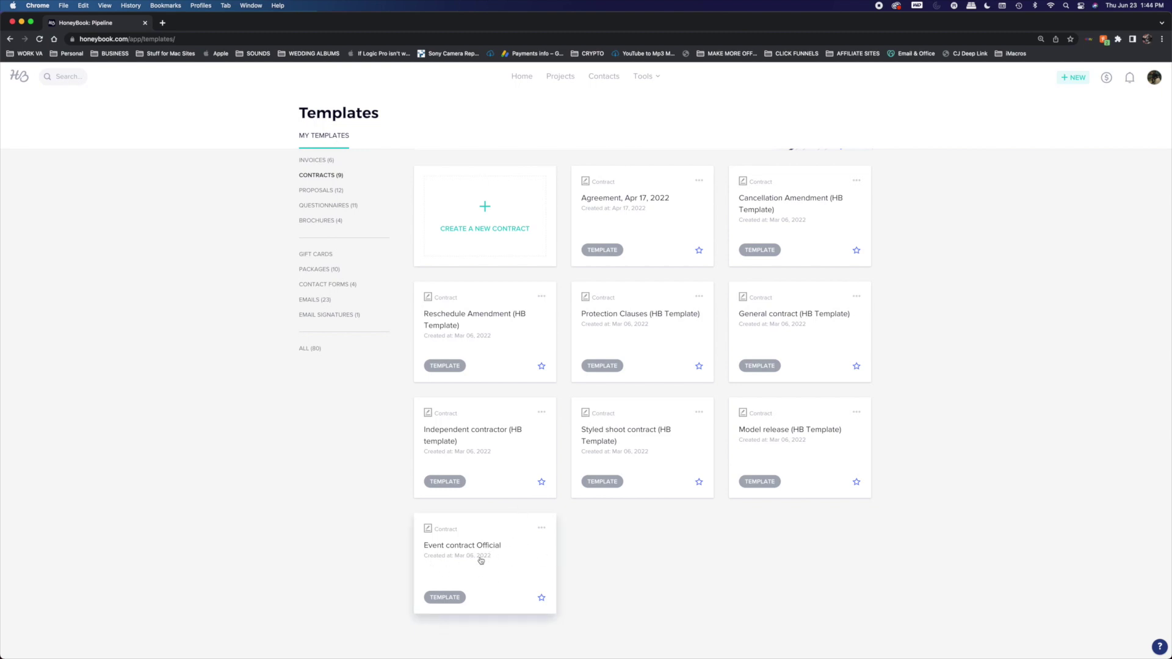
scroll(481, 560, "up", 5)
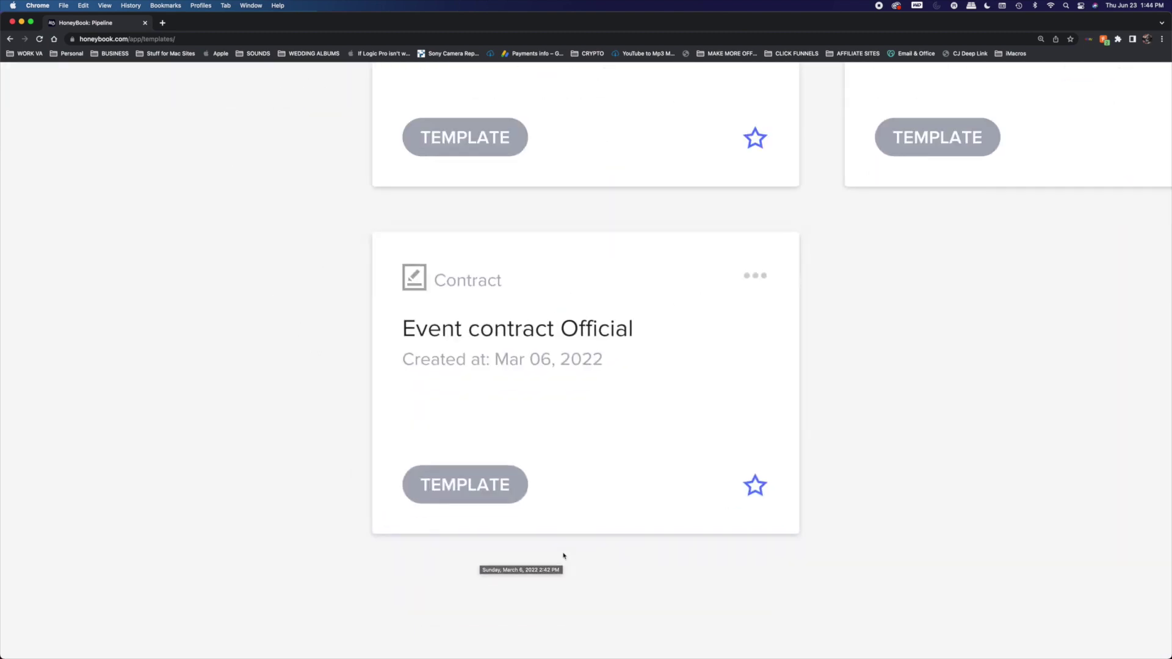
scroll(562, 555, "down", 5)
Step: Switch to the proposal templates and look through all of them
left_click(320, 191)
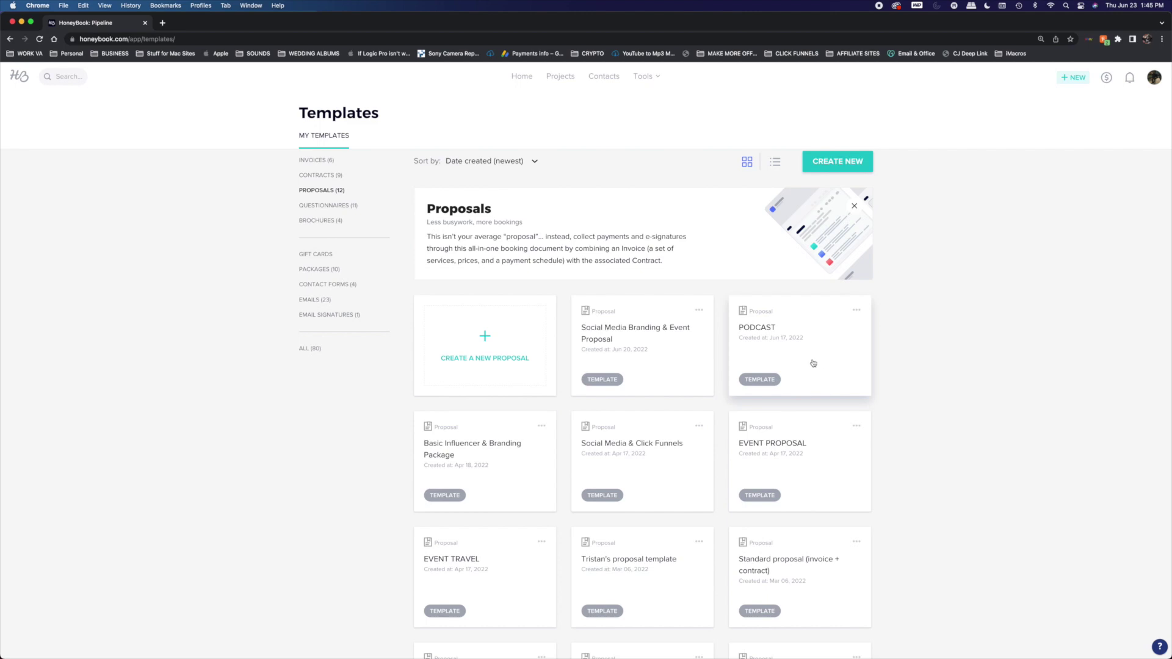
scroll(814, 364, "down", 5)
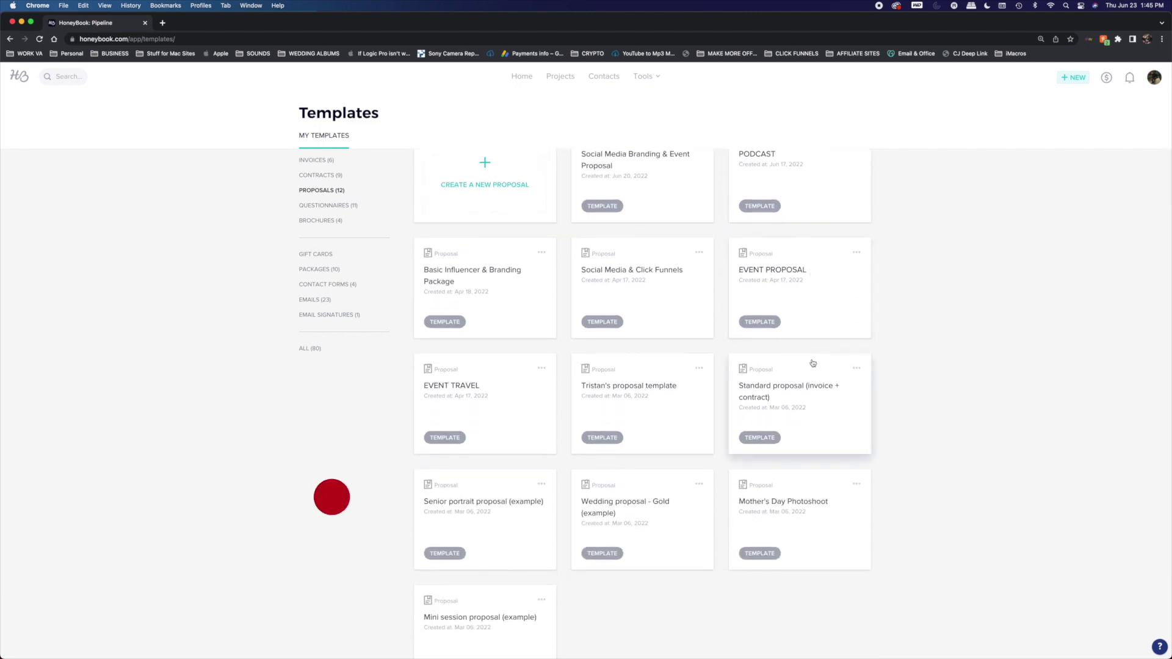
scroll(814, 363, "up", 5)
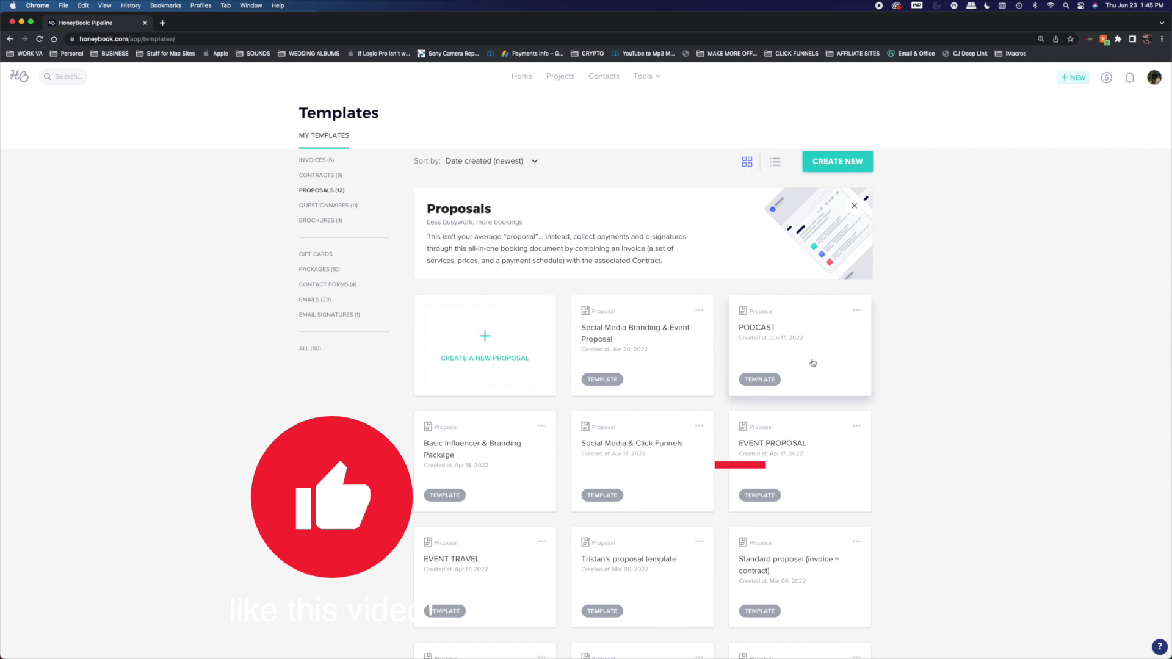
scroll(813, 363, "down", 2)
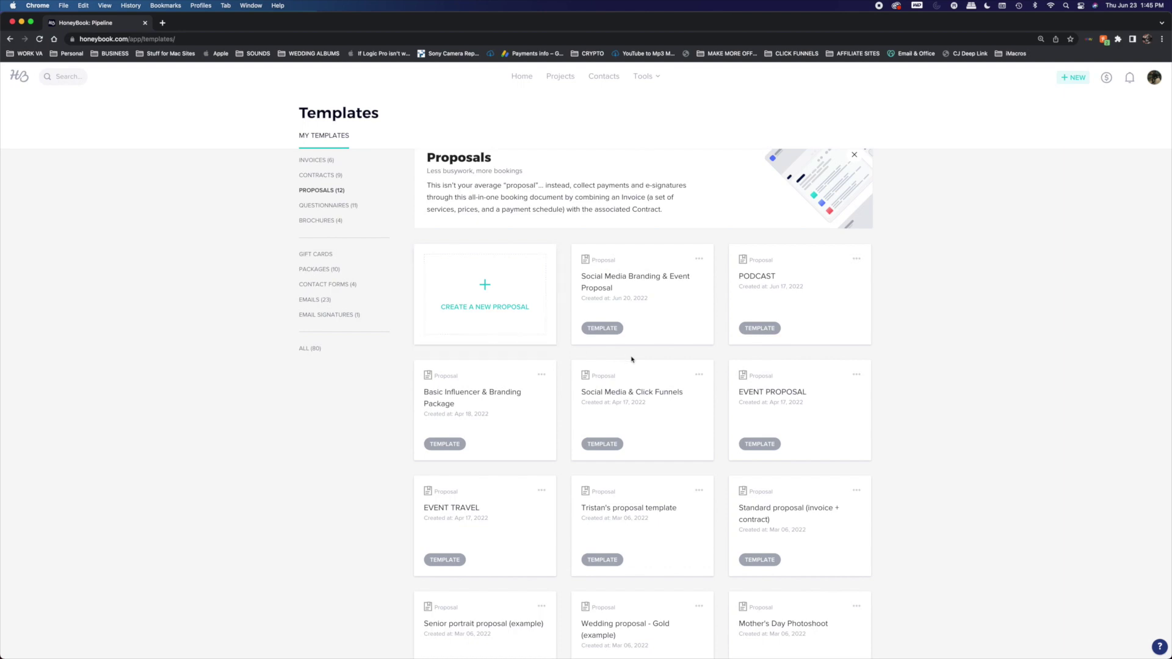
scroll(669, 402, "down", 5)
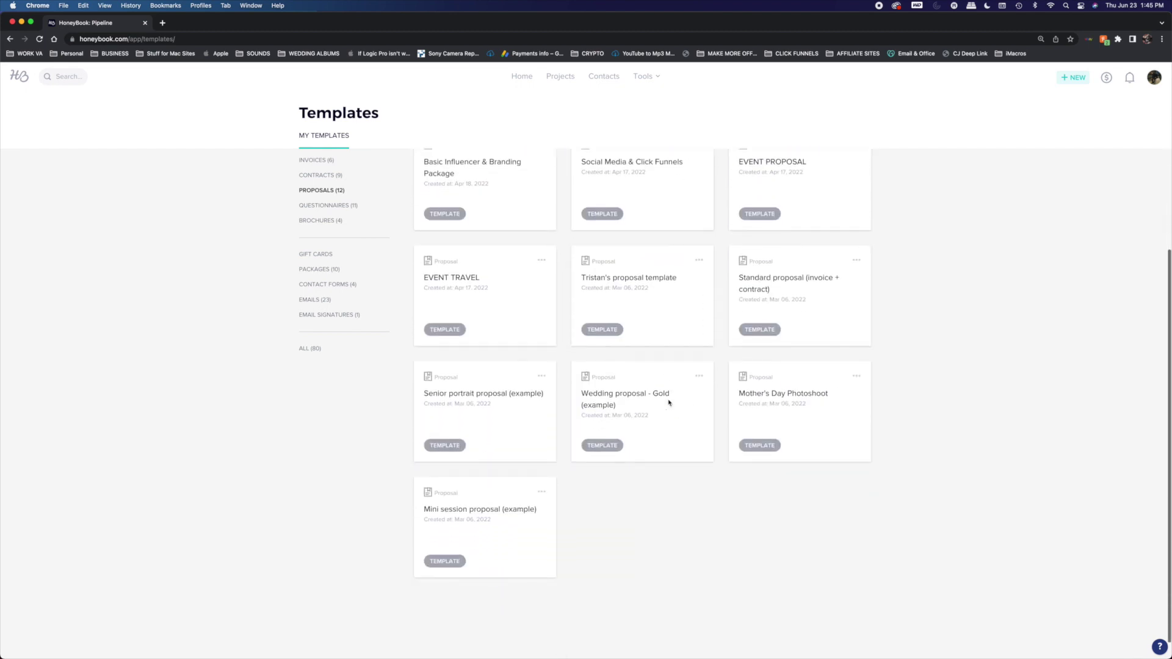
scroll(669, 402, "down", 1)
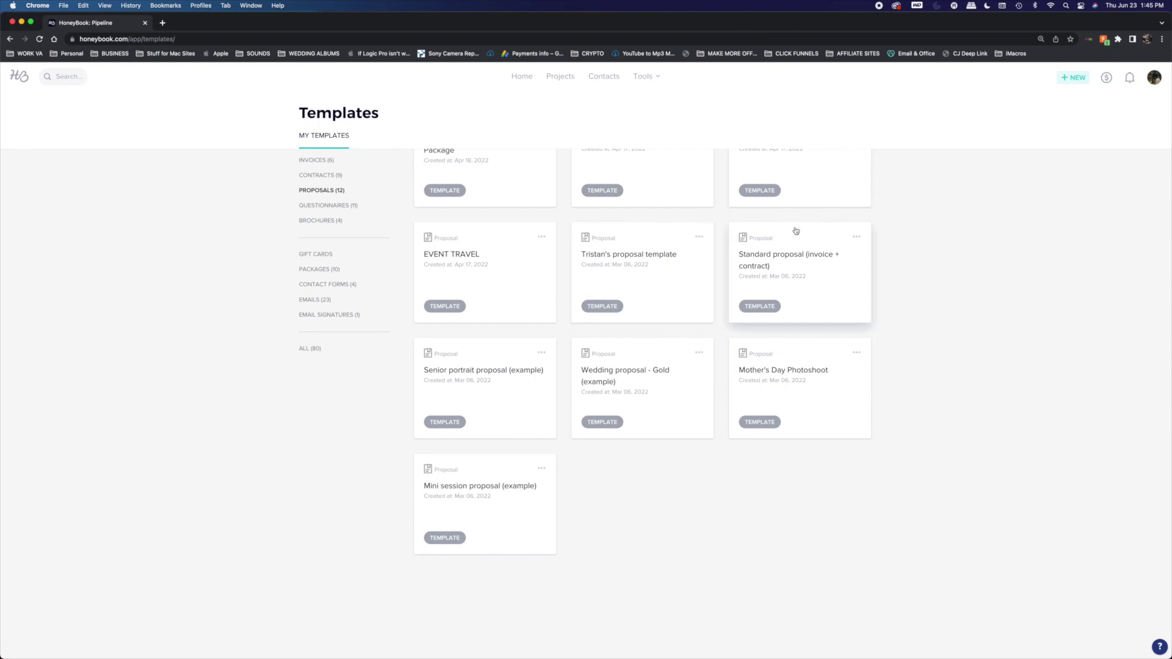
scroll(890, 263, "up", 3)
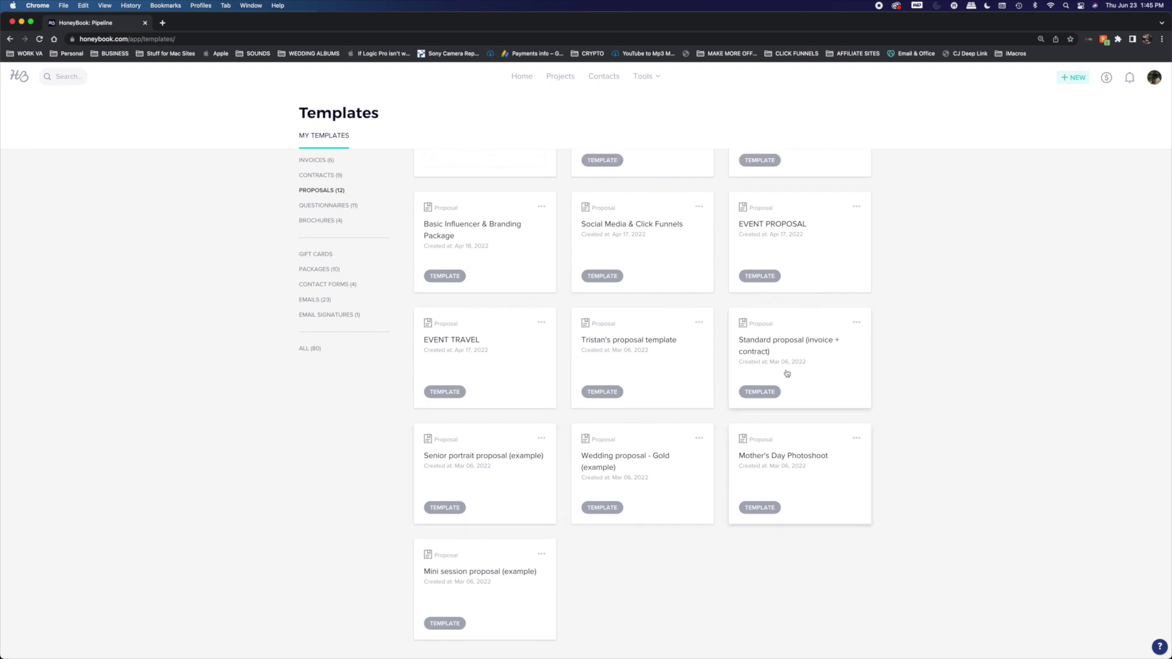
Step: Open the Standard proposal (invoice + contract) template and review its package items and payment schedule
left_click(808, 359)
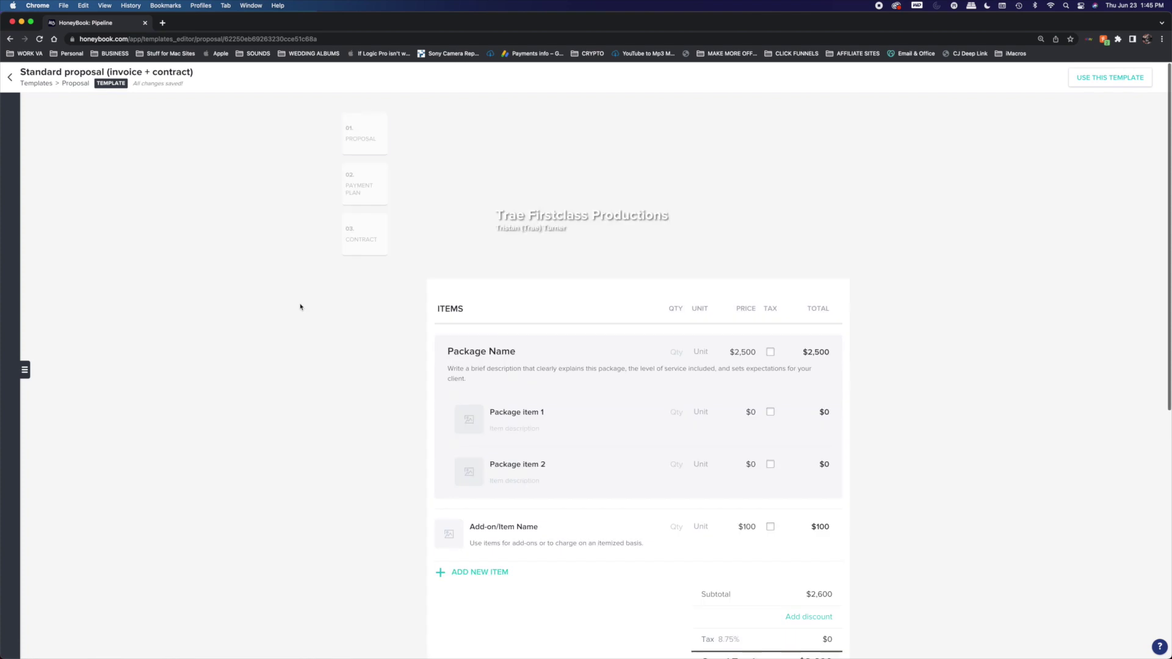
scroll(322, 335, "down", 3)
scroll(321, 335, "down", 5)
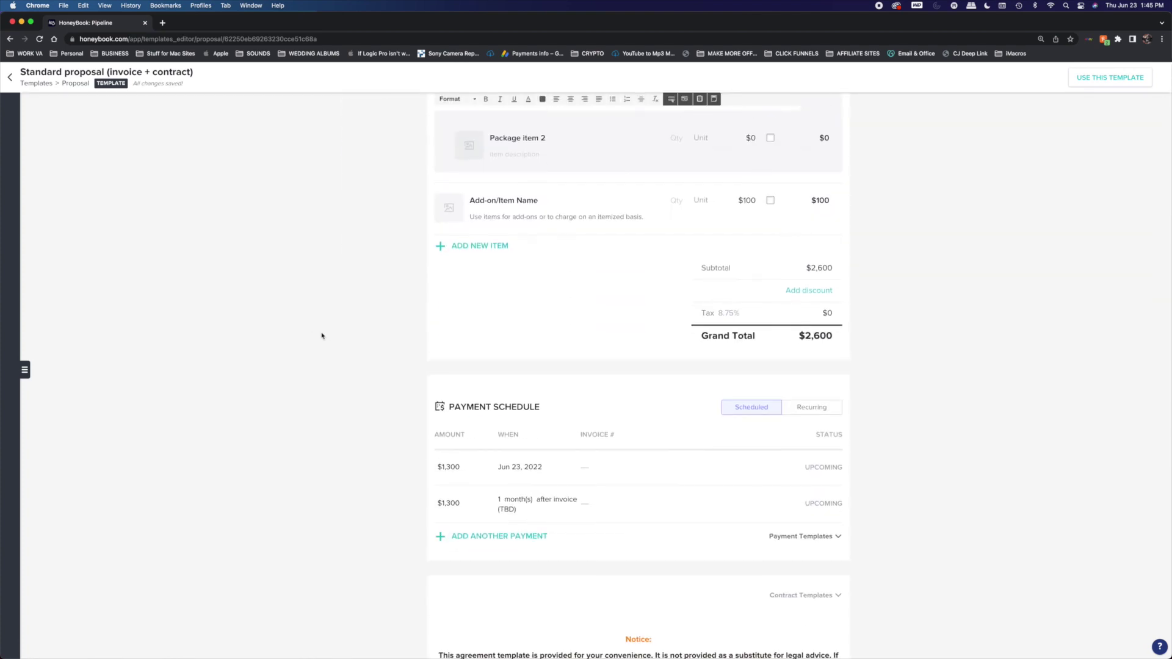
Step: Return to the proposal's package items and view the project options for using this template, closing them without creating a file
scroll(322, 335, "up", 8)
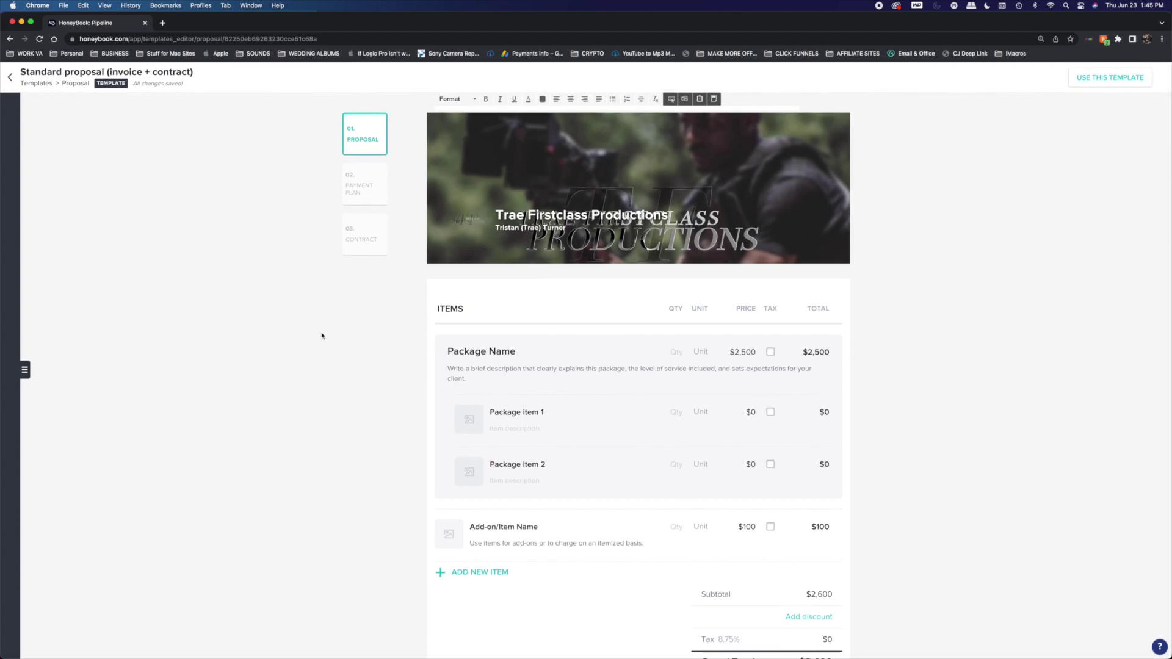
triple_click(474, 349)
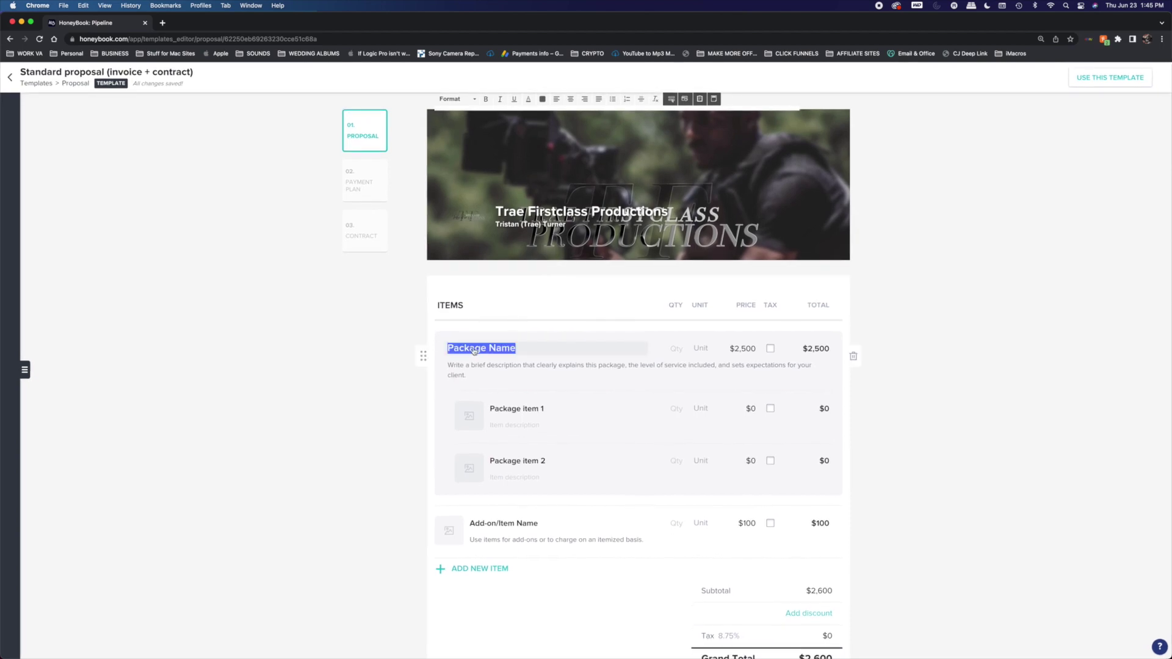
left_click(562, 348)
left_click(1088, 135)
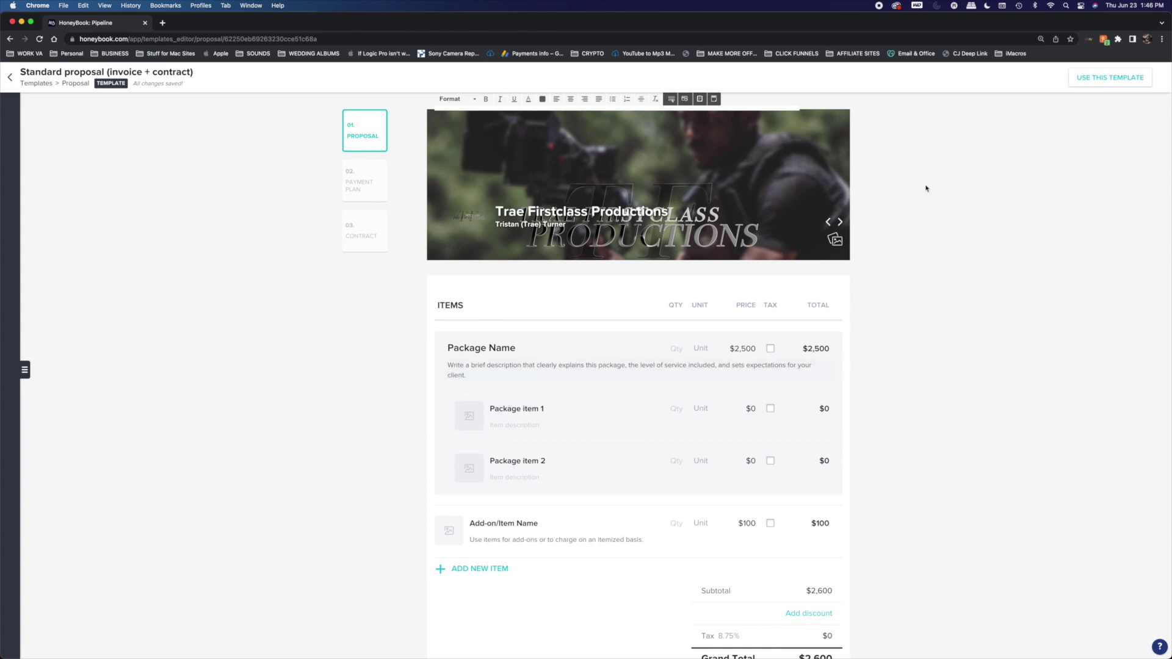
left_click(1120, 78)
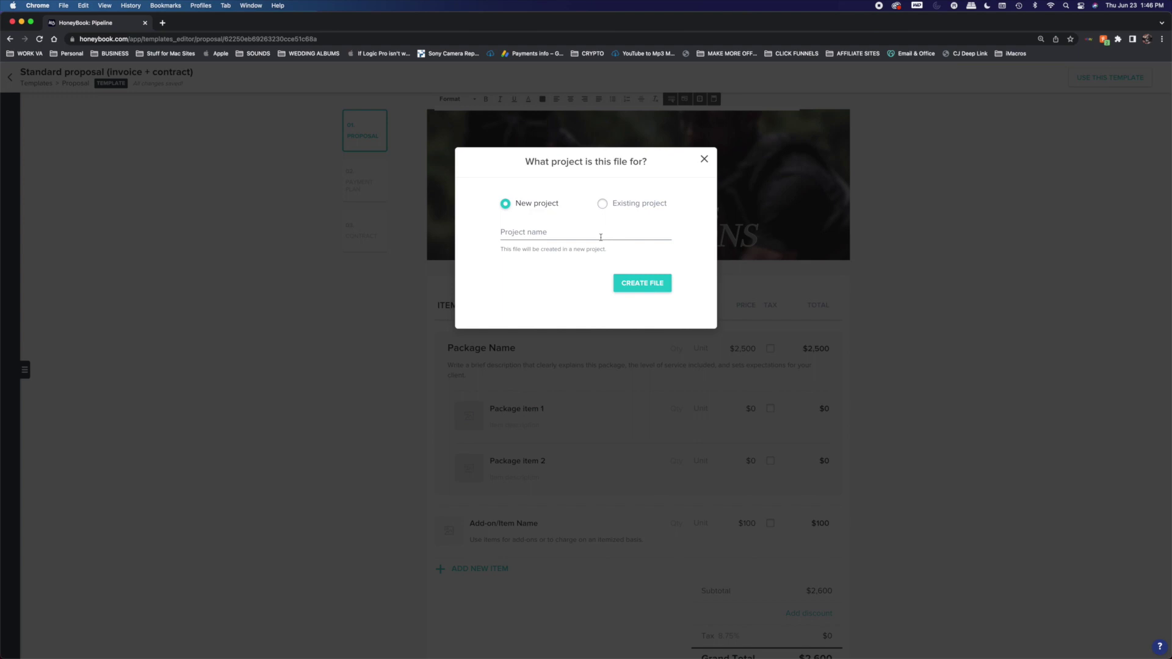
left_click(703, 160)
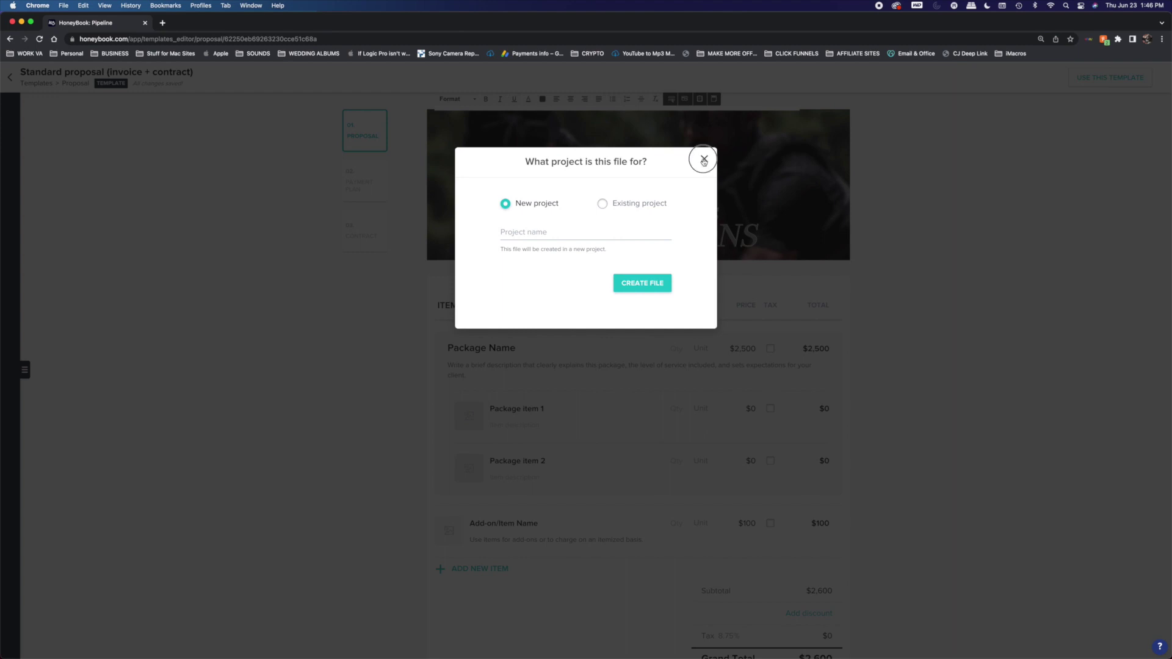
Step: Rename the package in the proposal's items as "Photoshoot - Business"
scroll(393, 354, "down", 2)
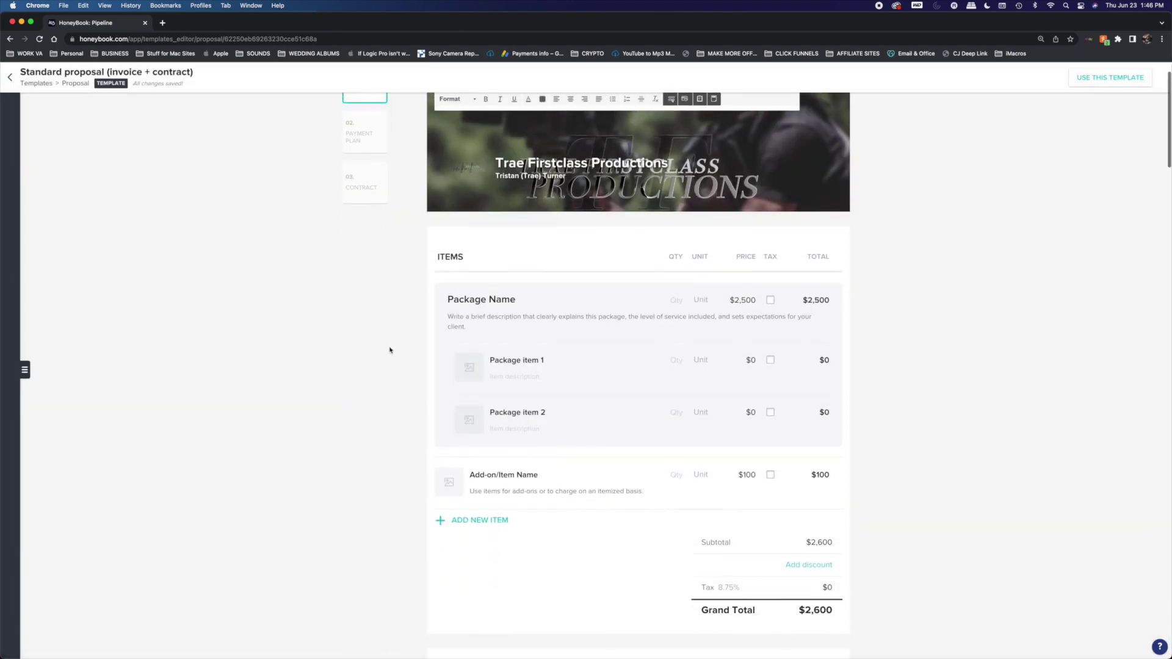
scroll(390, 350, "down", 2)
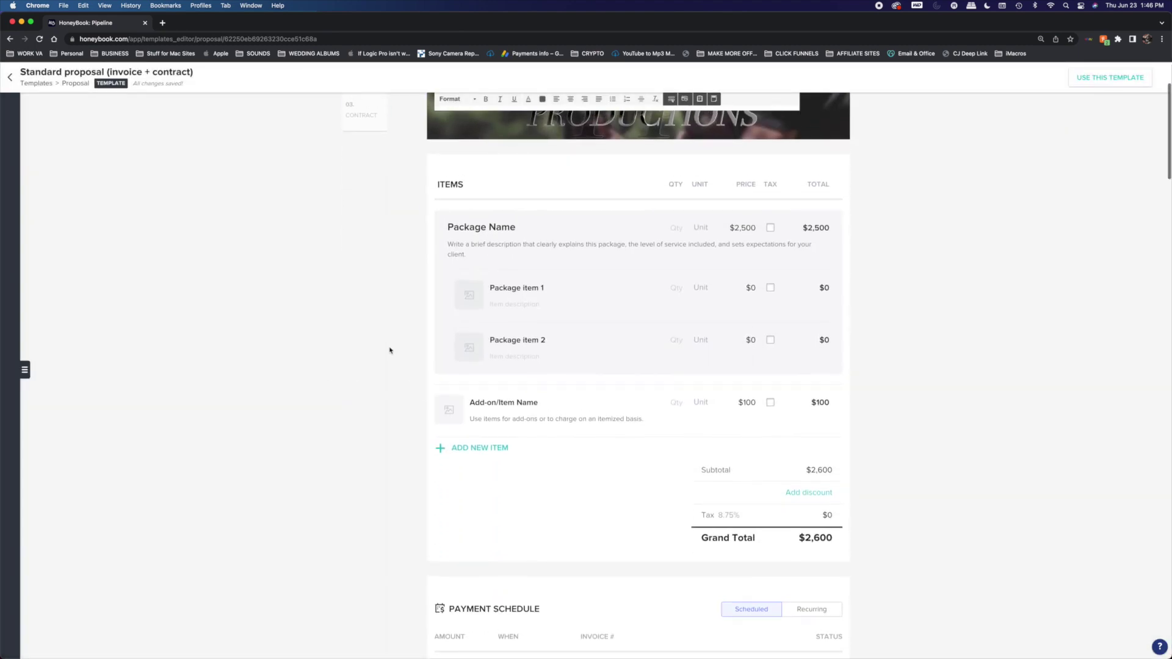
scroll(389, 342, "down", 1)
scroll(464, 281, "up", 1)
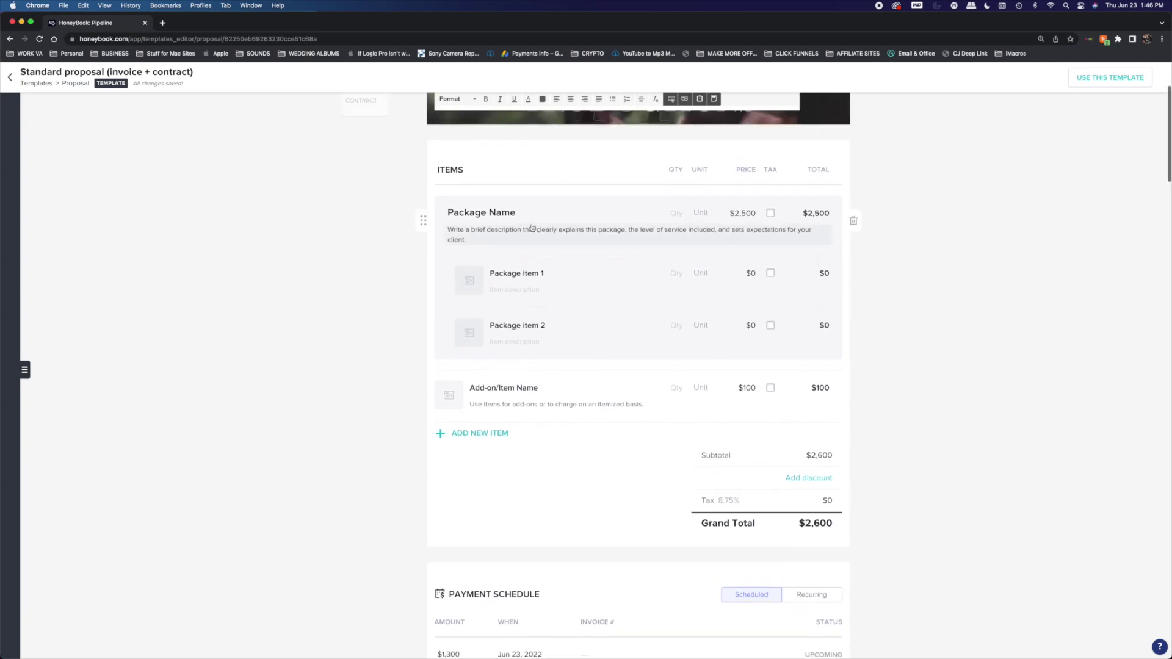
triple_click(512, 213)
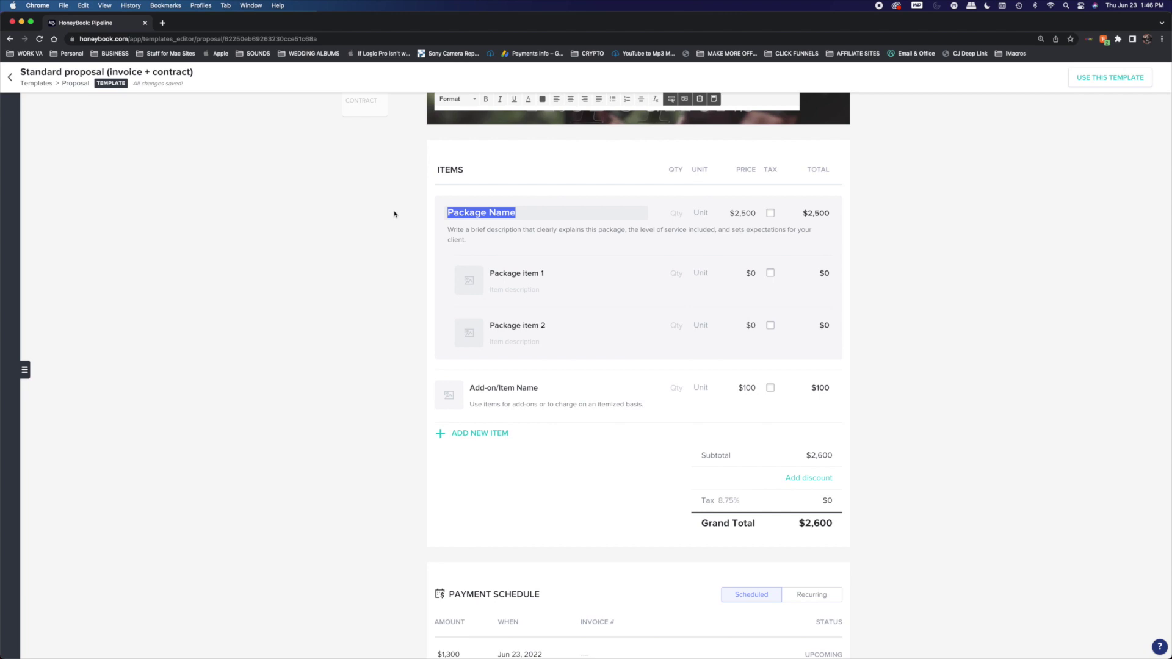
type("Photoshoot")
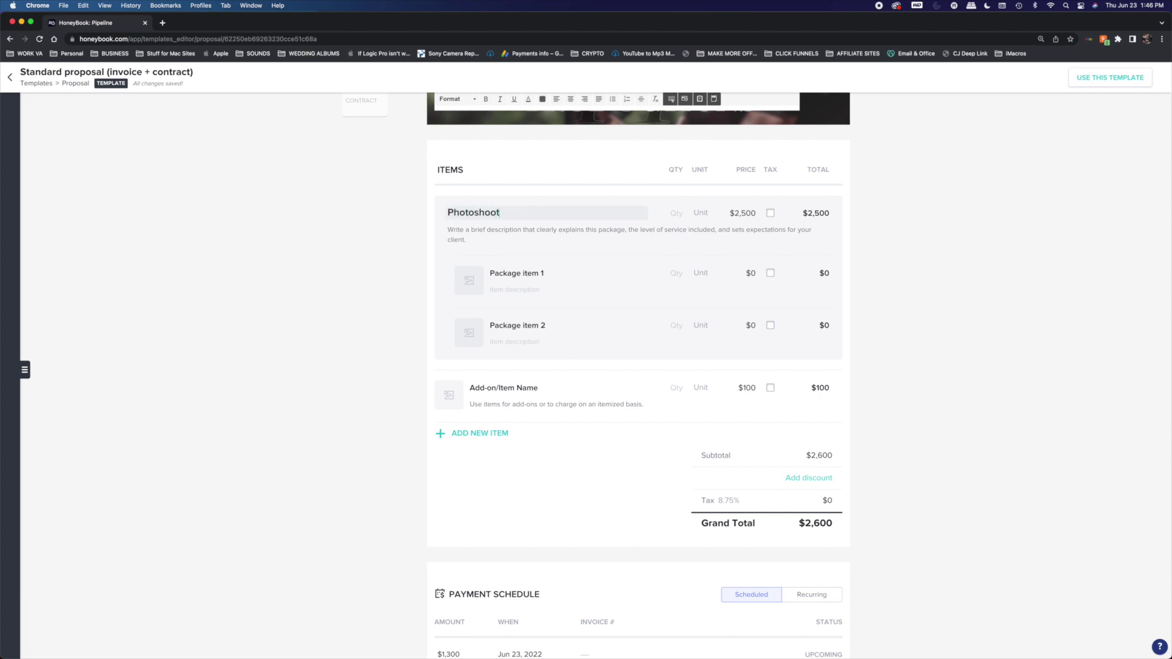
type(" Packa")
key("BackSpace")
key("BackSpace")
key("BackSpace")
type("Business Life")
key("BackSpace")
key("BackSpace")
type("festyle")
key("BackSpace")
key("BackSpace")
key("BackSpace")
key("BackSpace")
key("BackSpace")
left_click(228, 232)
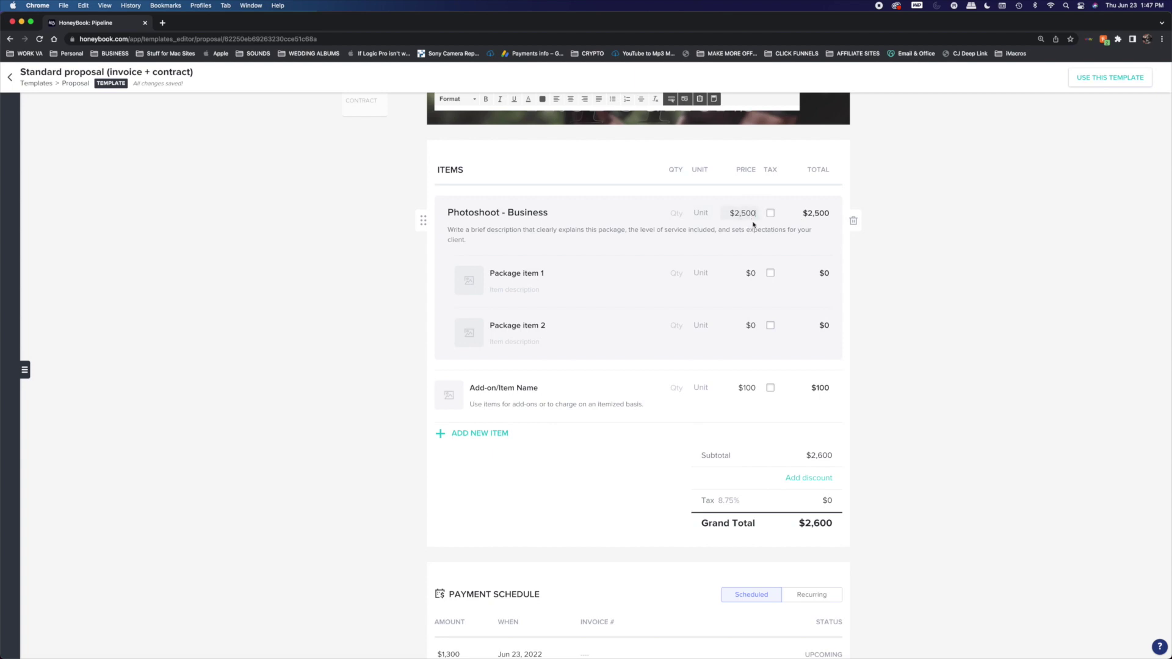
Step: Replace the package description with "Business photoshoot for client to include 2 hours of coverage and an online gallery to view and download your high resolution images."
triple_click(469, 240)
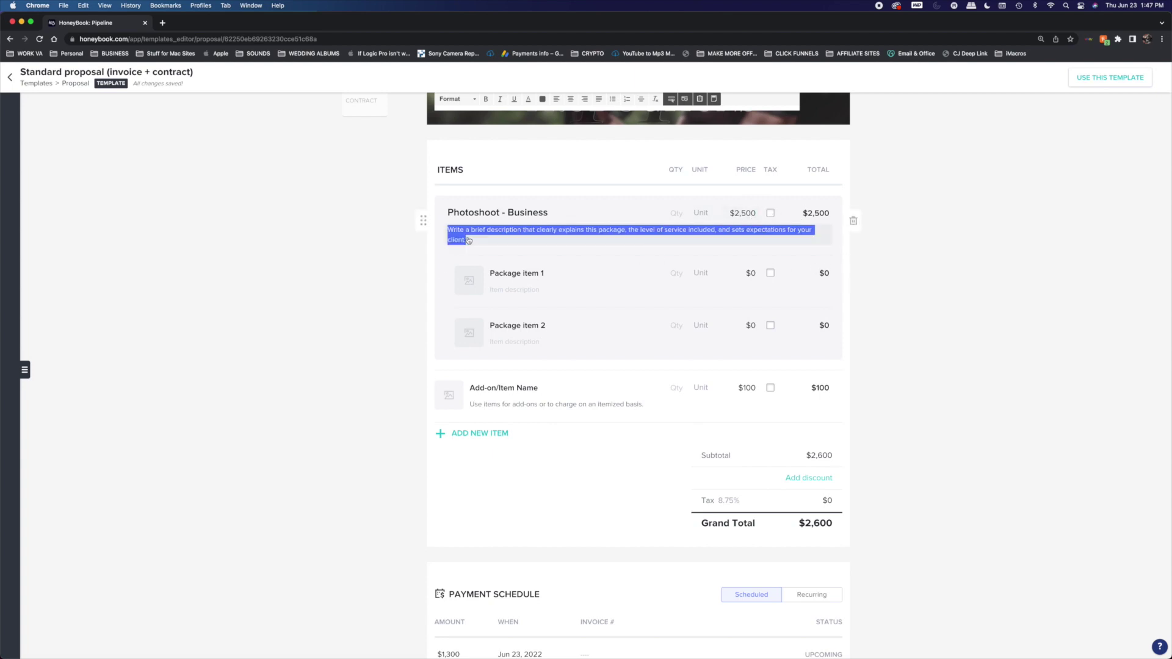
left_click(469, 240)
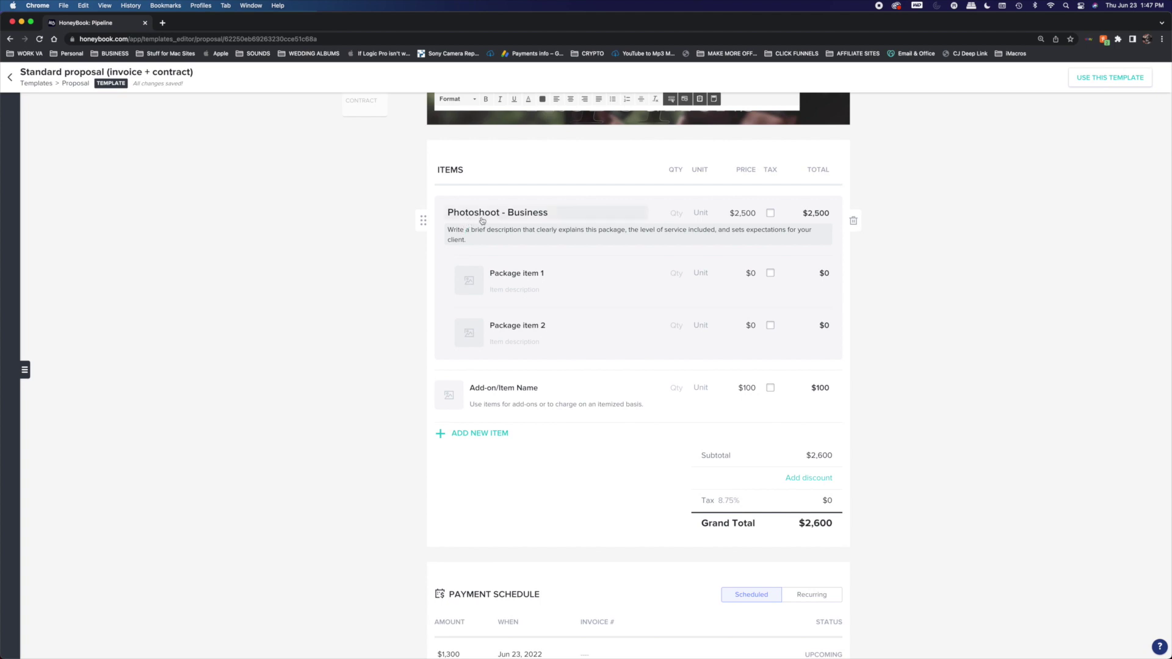
triple_click(549, 241)
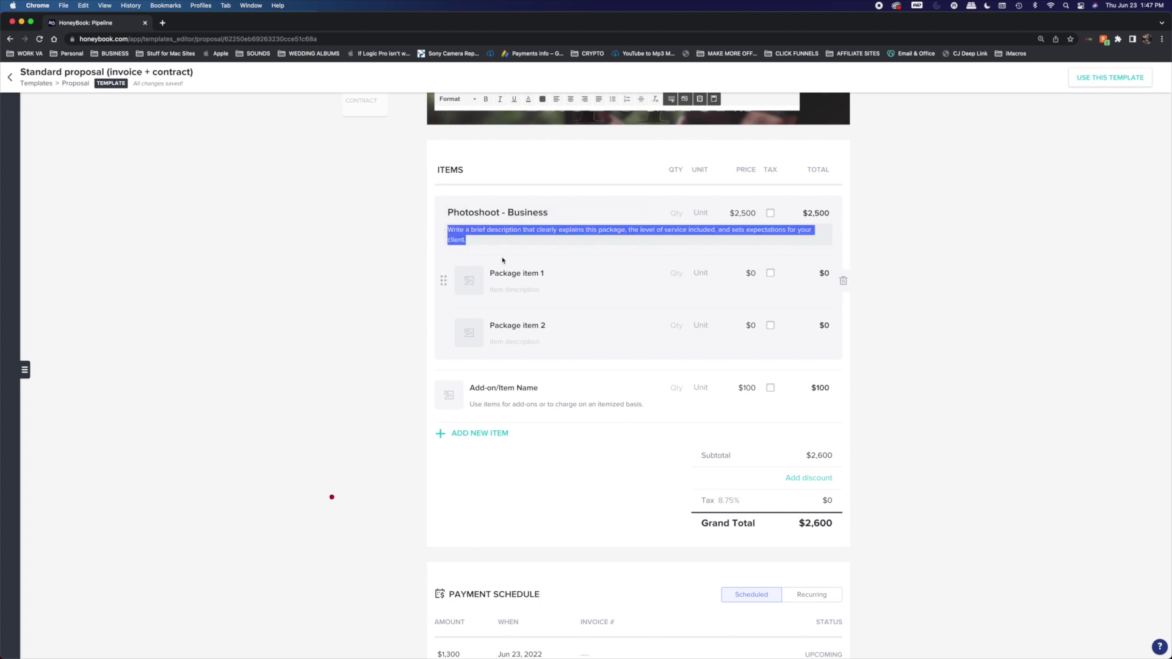
key("BackSpace")
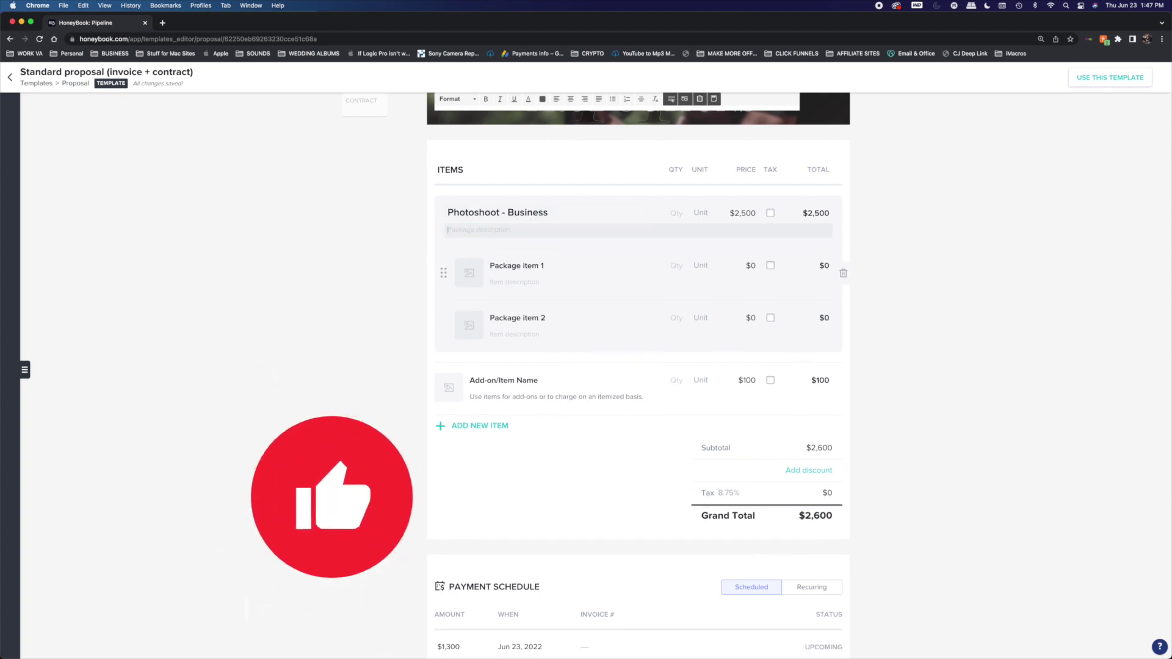
type("Busi")
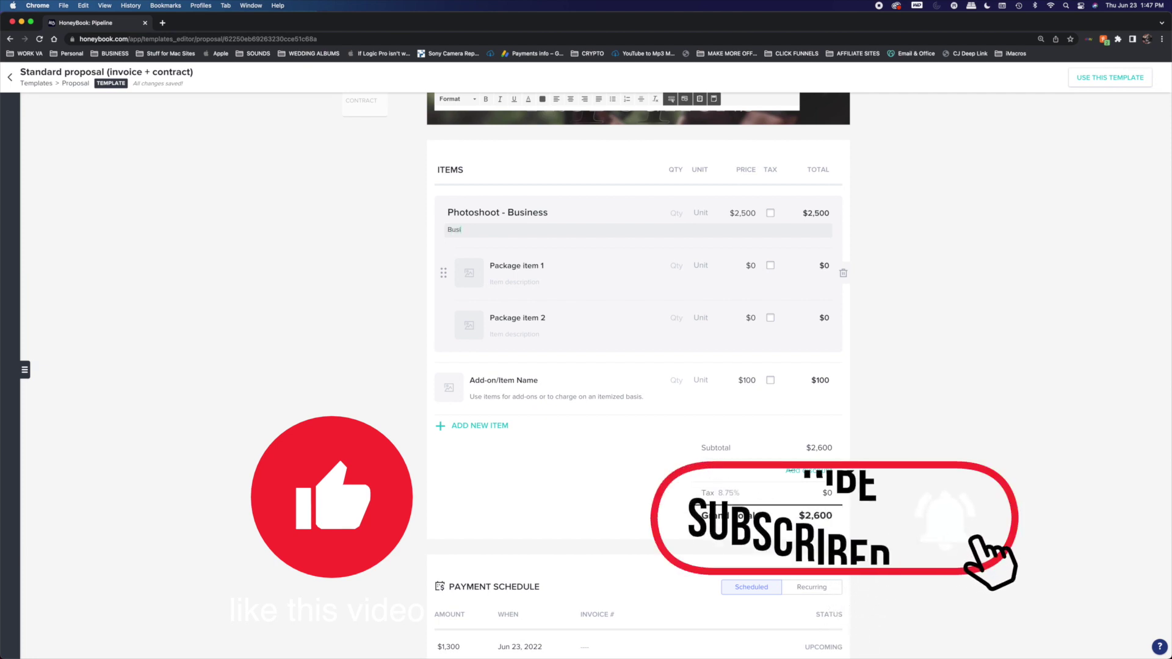
type("ness photosho")
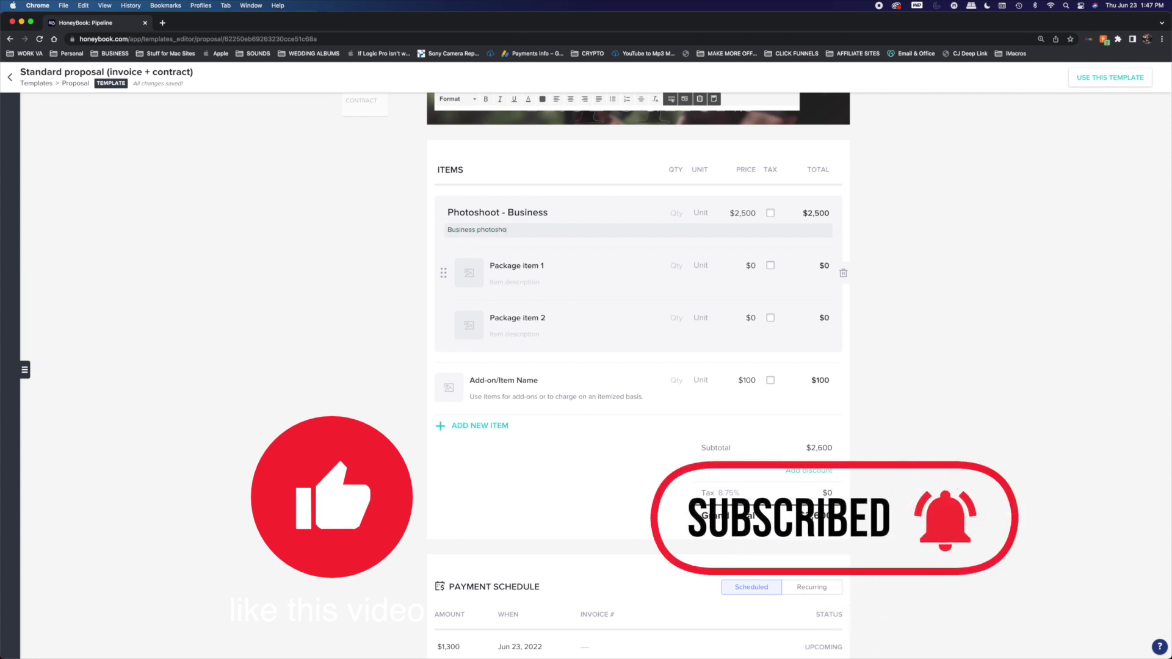
type("ot to in")
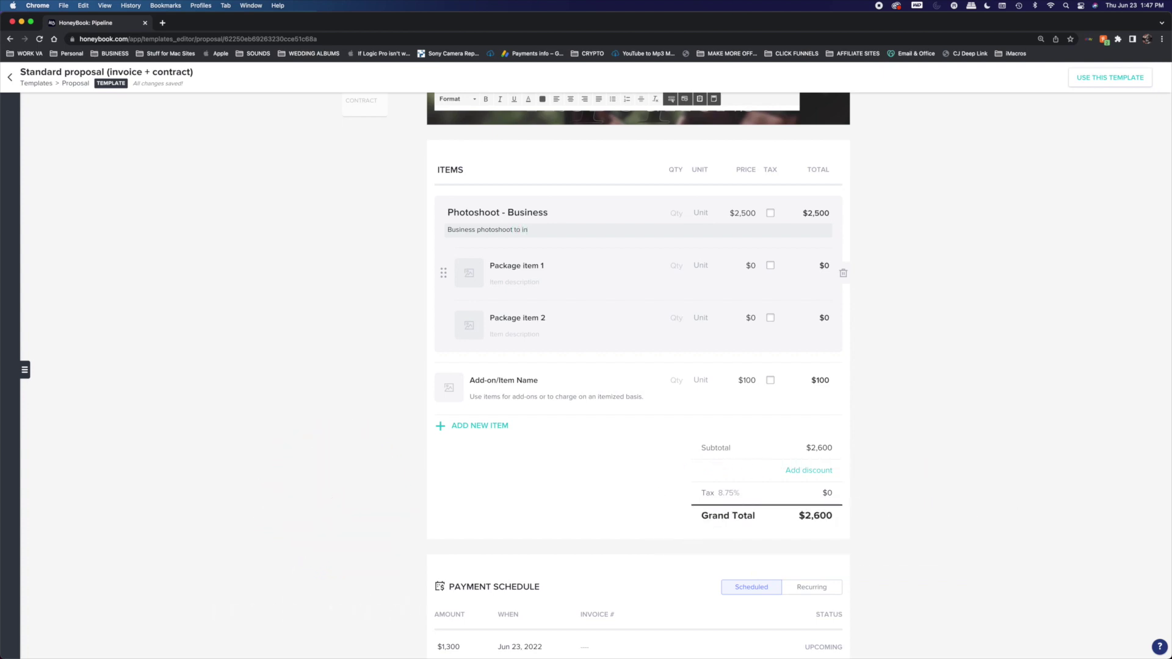
key("BackSpace")
type("for")
type(" client to inlcud")
type("ude")
type(" 2 ho")
type("urs of cou")
key("BackSpace")
type("beverah")
key("BackSpace")
type("ge and o")
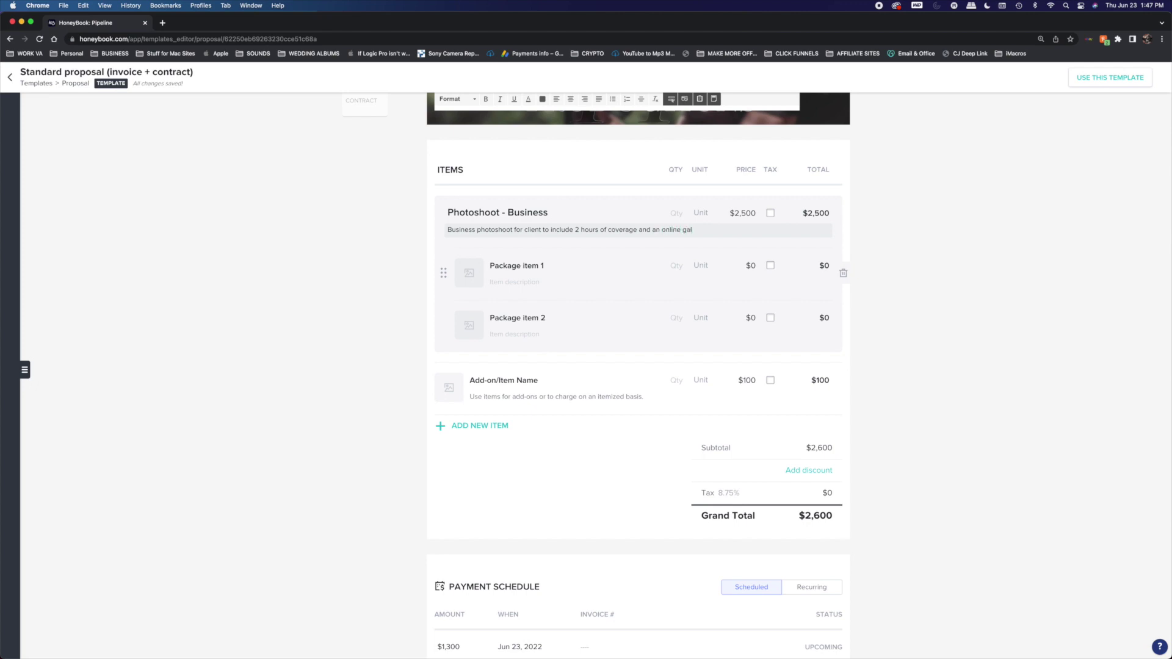
type("nline gallery to view and download")
type(" your high ")
type("resolution i")
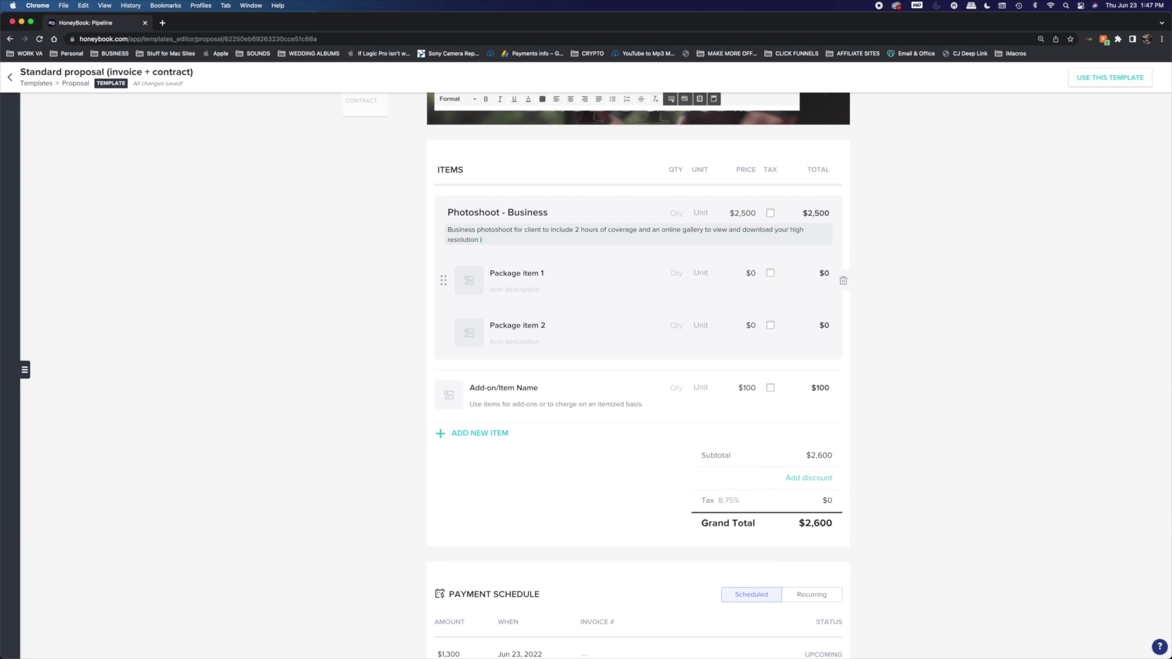
type("mages.")
left_click(422, 225)
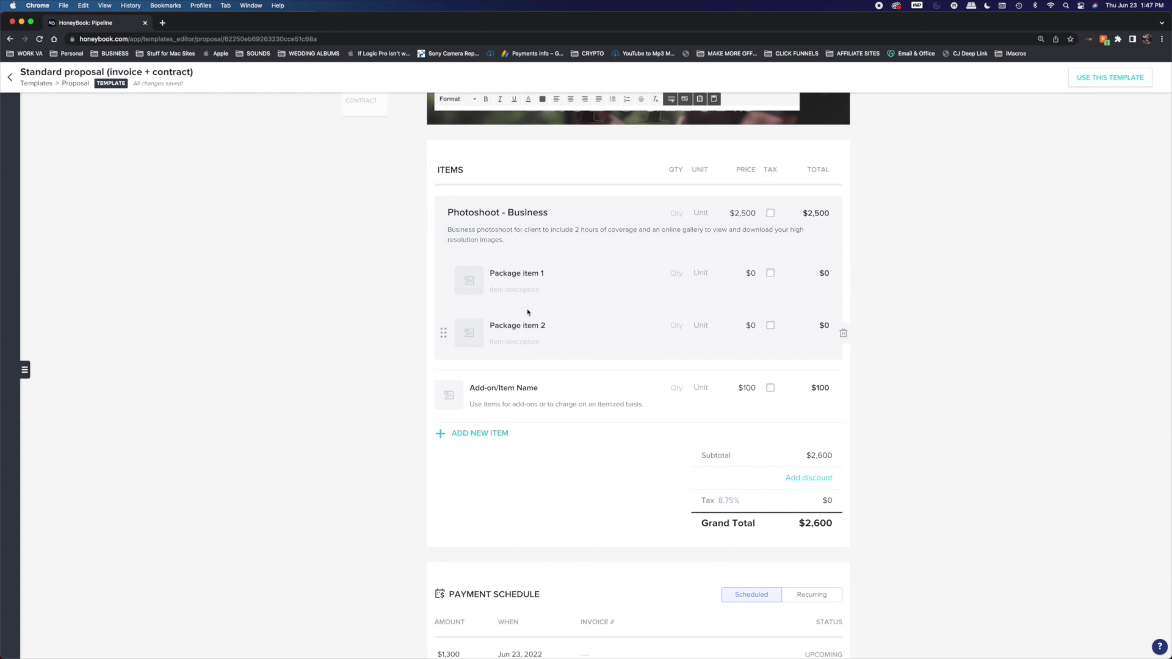
Step: Rename the first package item as "Coaching & Posing"
triple_click(514, 278)
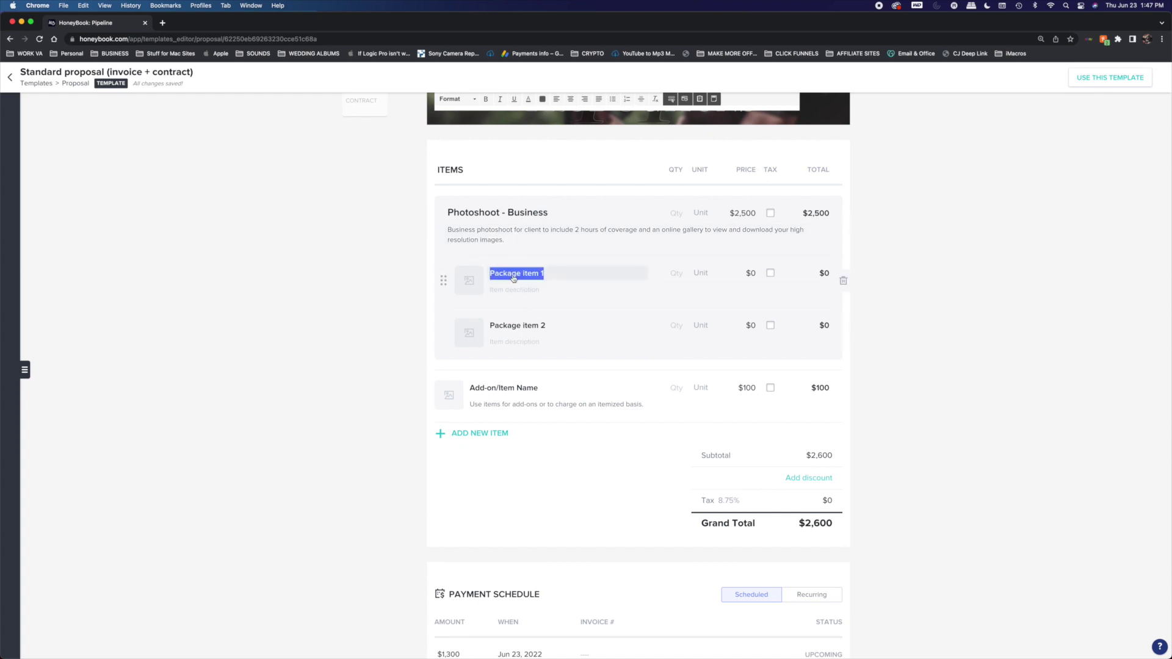
left_click(520, 279)
triple_click(564, 273)
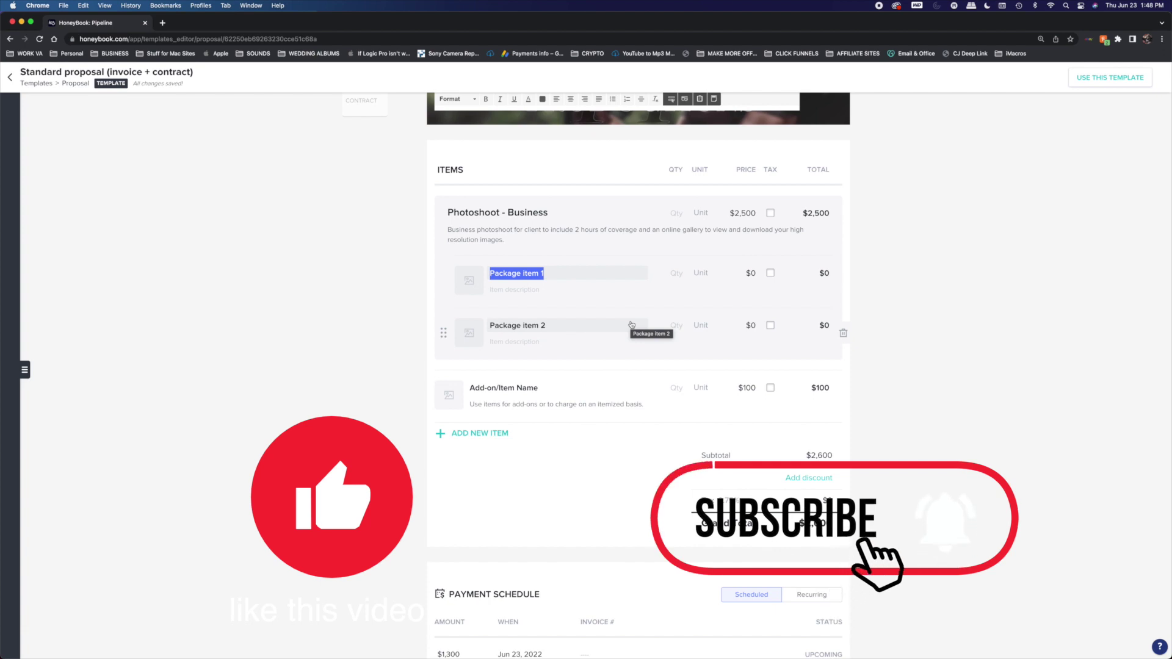
type("Cocc")
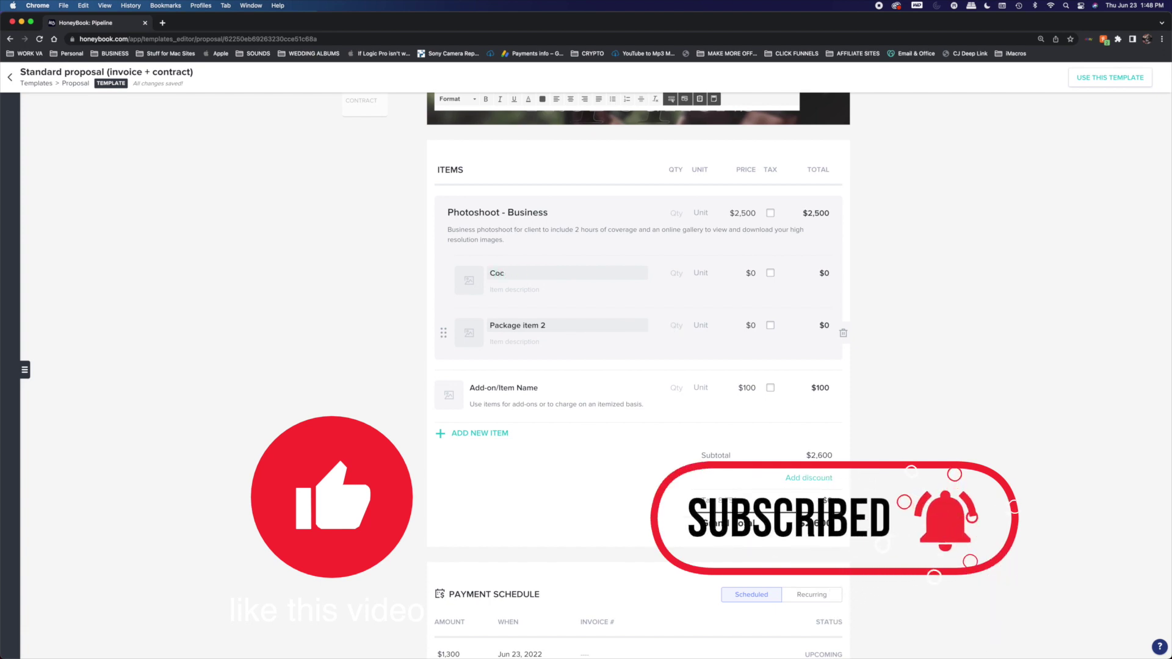
key("BackSpace")
key("BackSpace")
type("aching &")
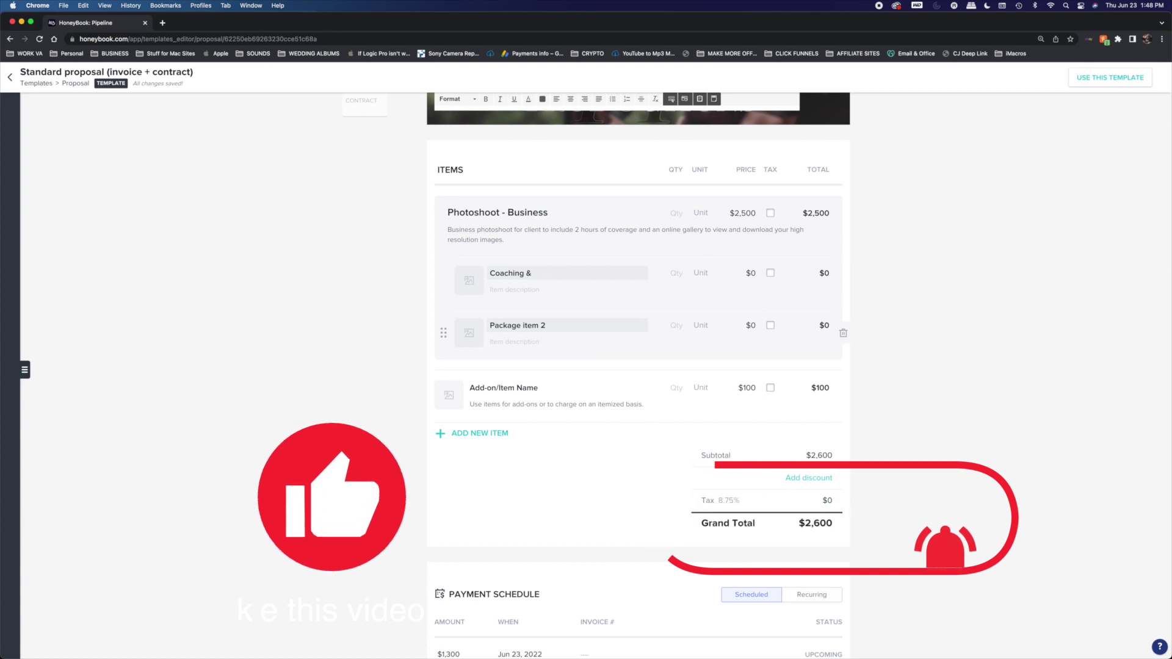
type(" Posing")
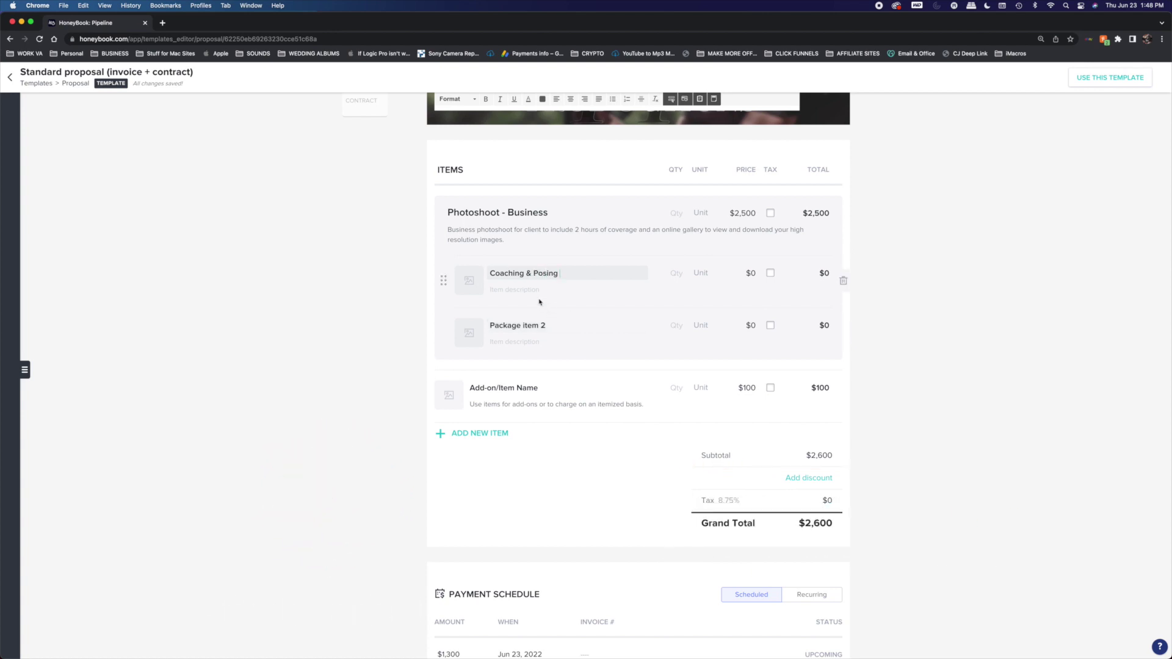
Step: Add the white-background Productions logo from the image library to the Coaching & Posing item, keeping the default crop
left_click(475, 286)
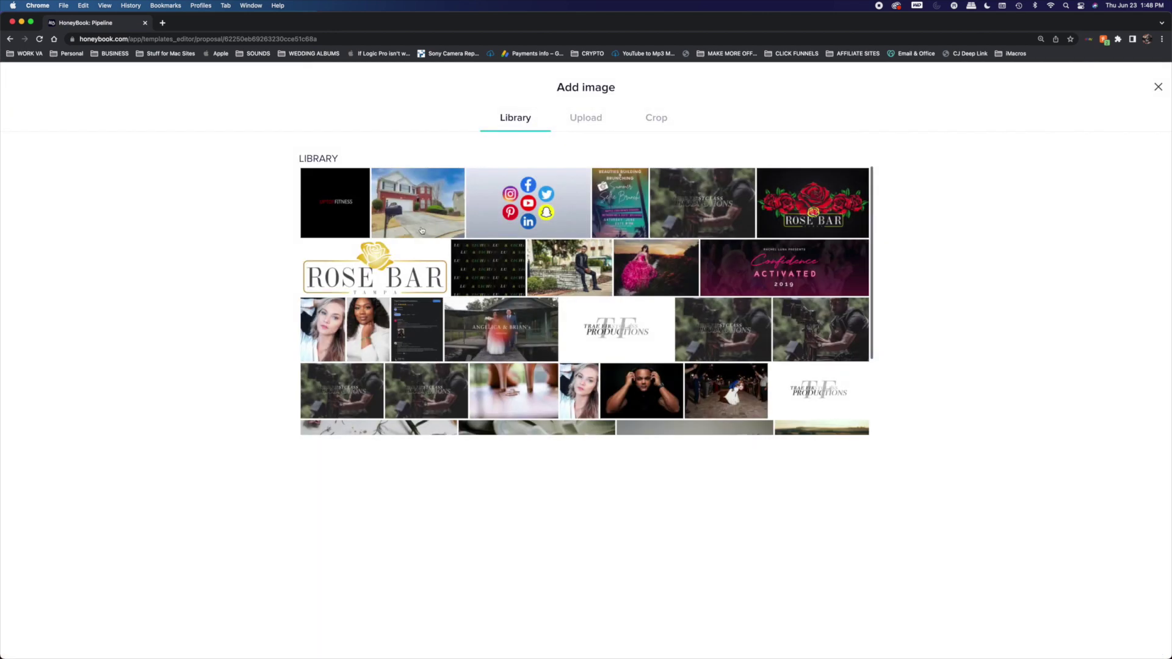
left_click(623, 320)
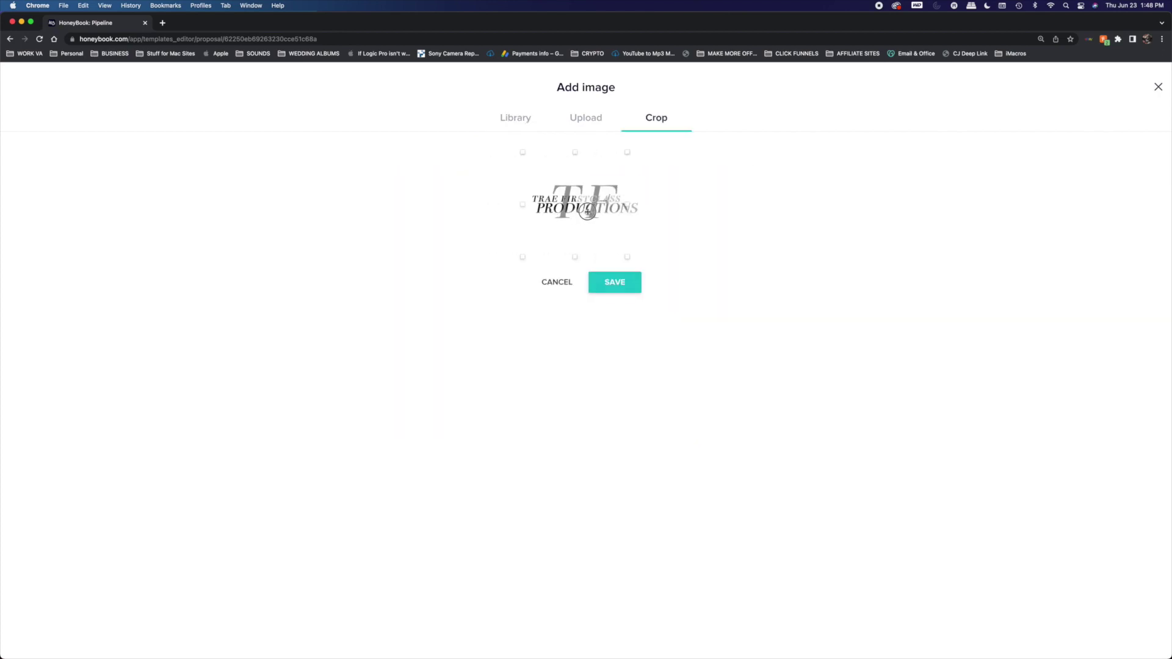
left_click(632, 289)
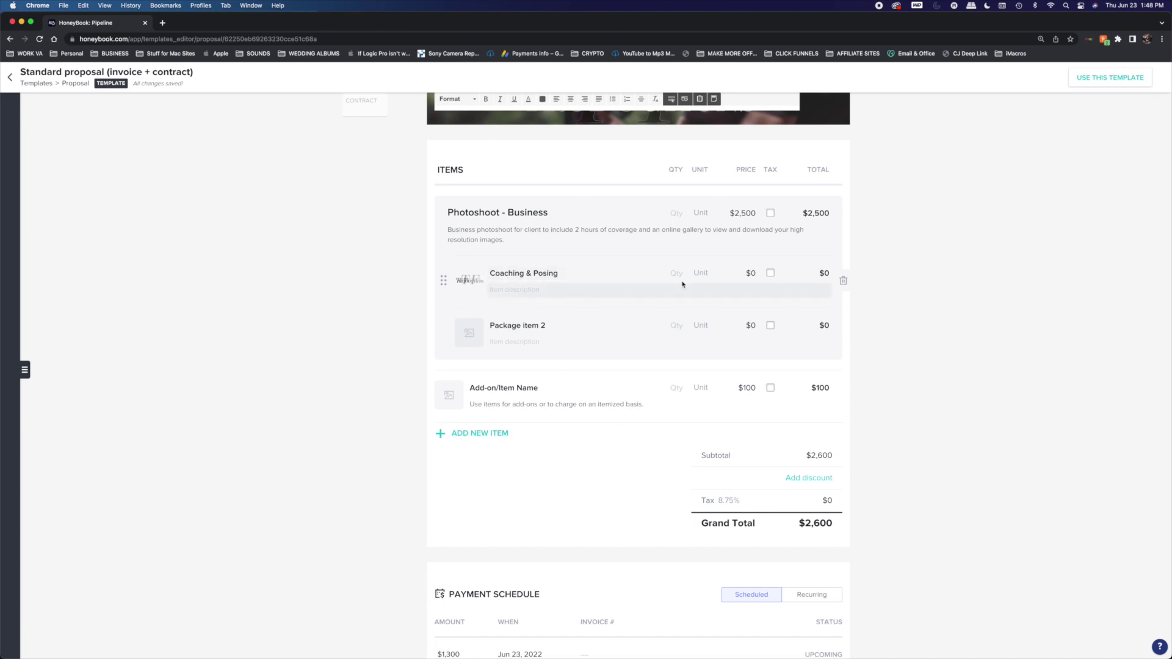
Step: Set the Photoshoot - Business package's quantity to 1 and its unit to Item
left_click(674, 215)
type("1")
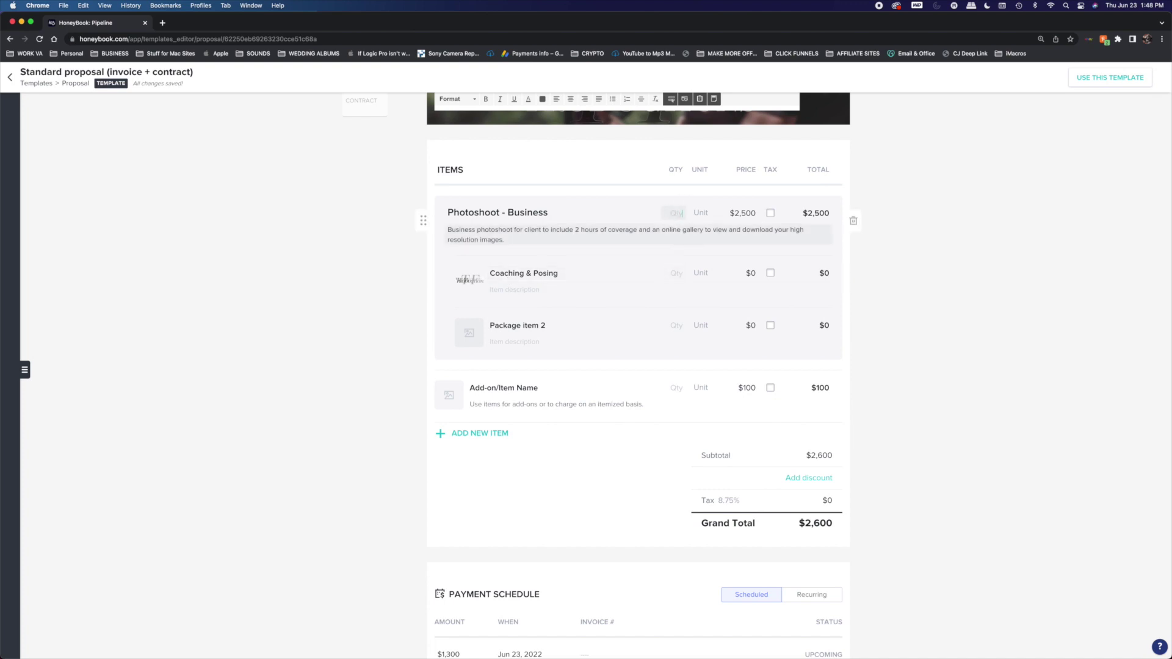
left_click(701, 211)
left_click(699, 214)
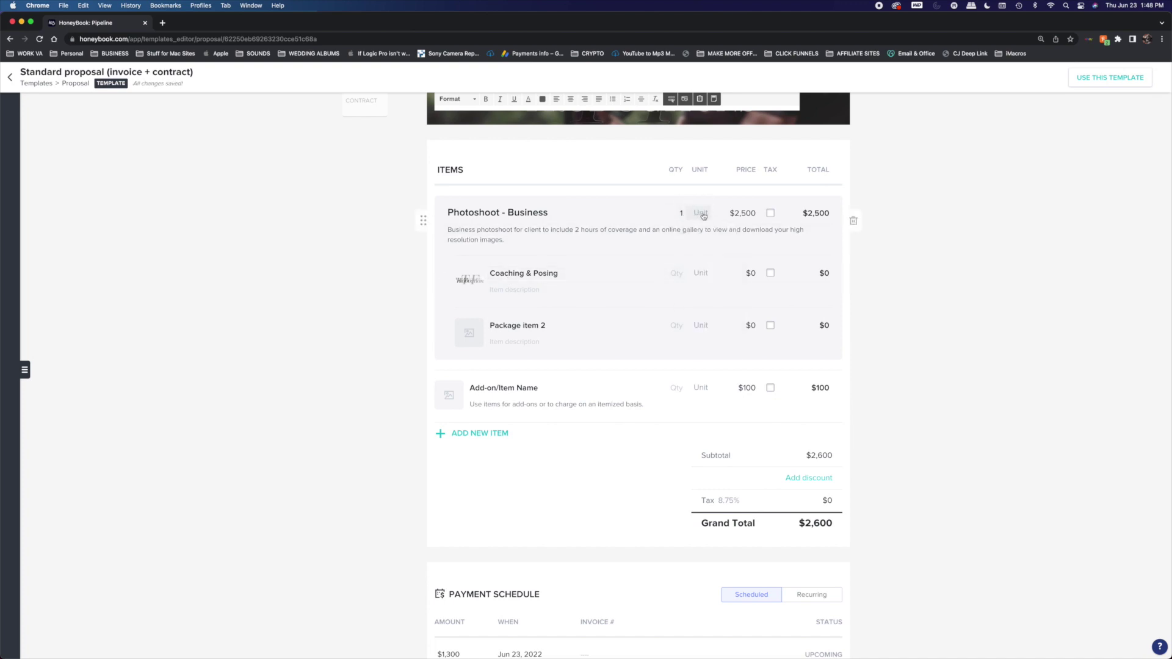
left_click(700, 214)
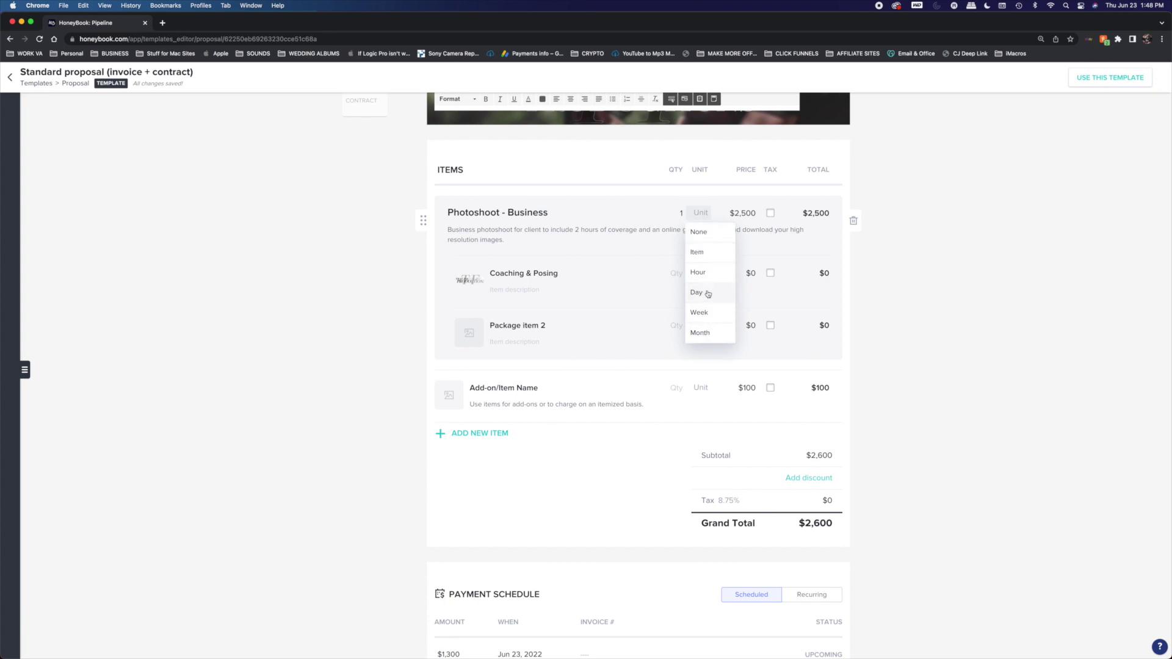
left_click(701, 215)
left_click(704, 217)
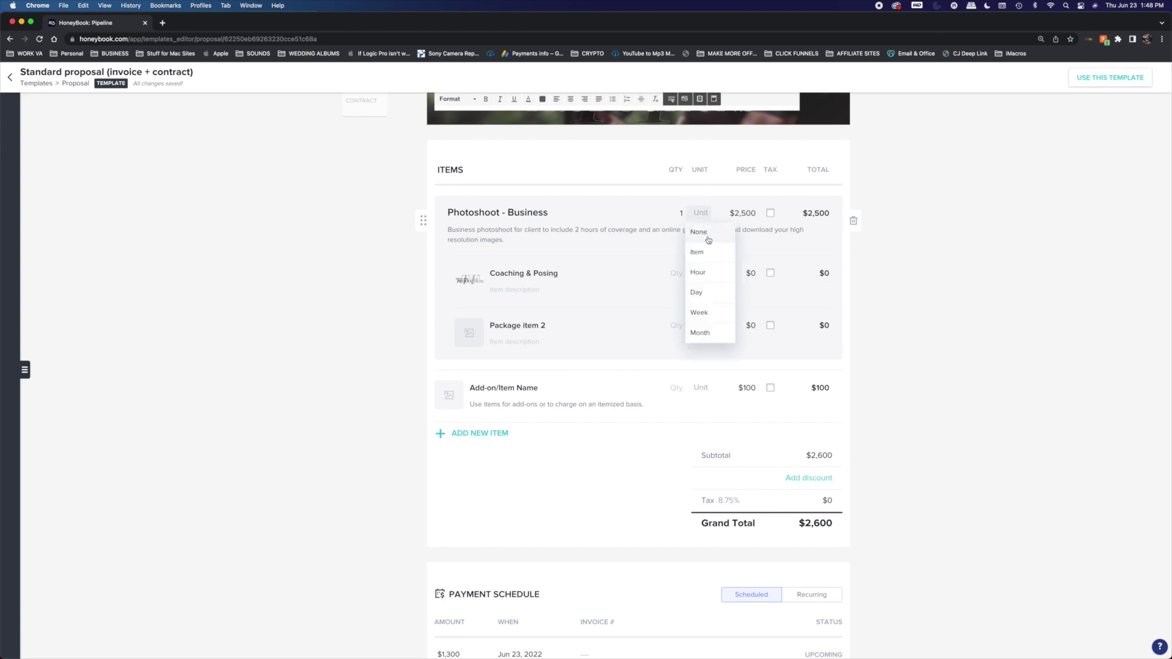
left_click(702, 234)
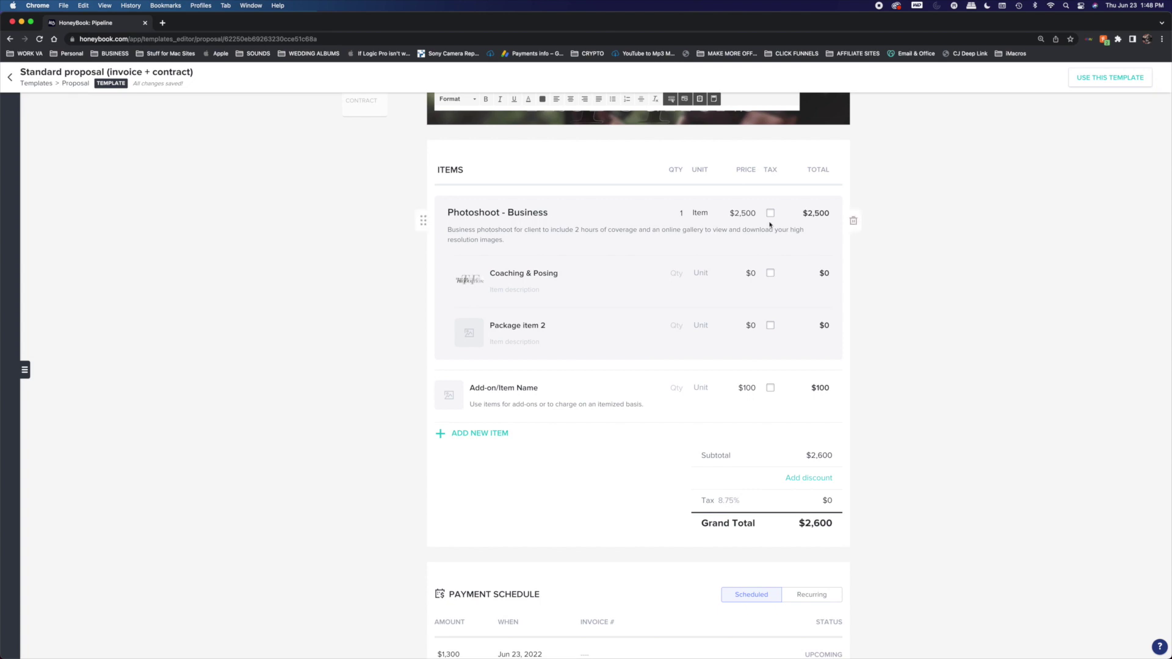
Step: Set the Coaching & Posing item's quantity to 1 and its unit to Item
left_click(678, 280)
left_click(700, 273)
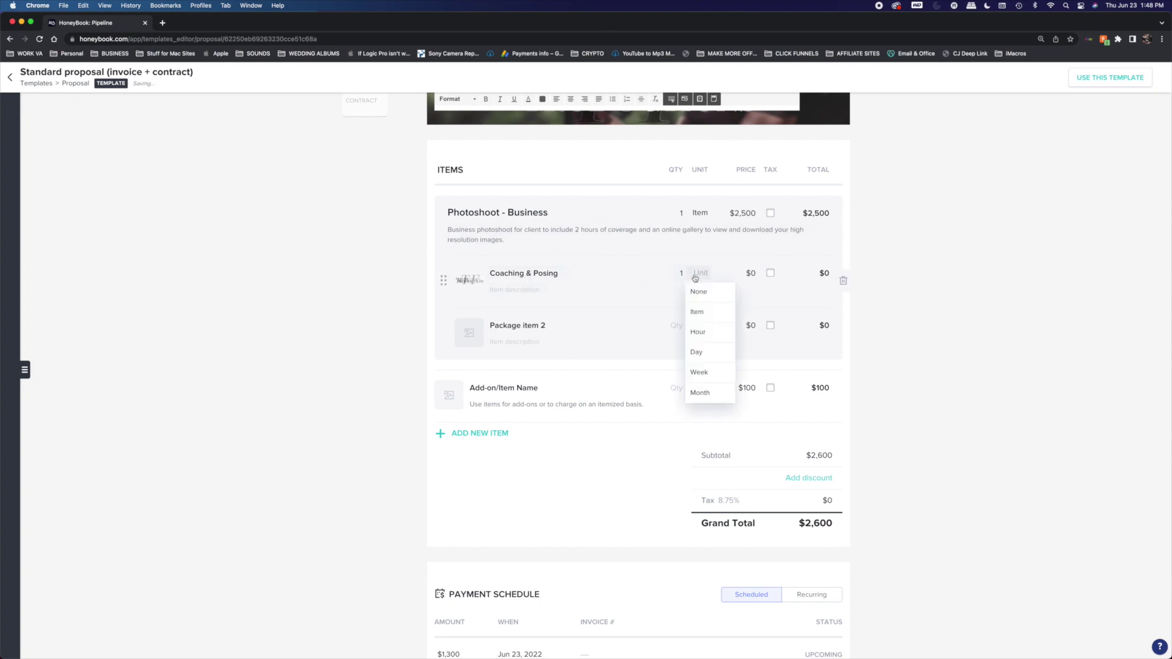
left_click(700, 312)
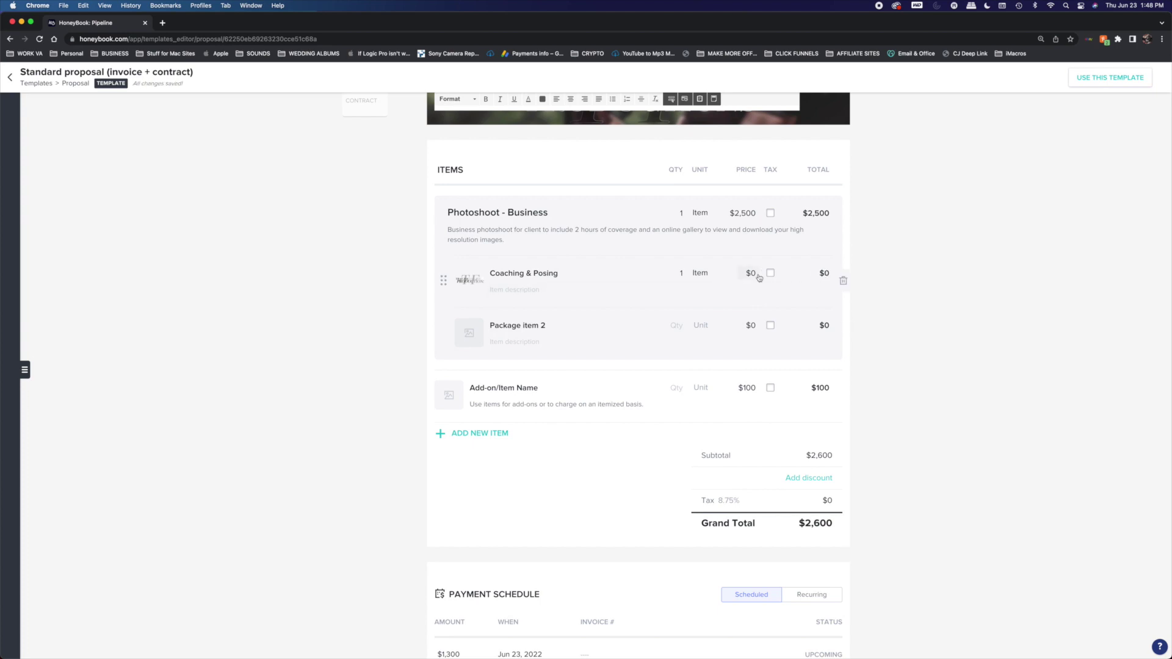
Step: Describe the Coaching & Posing item as "Instruction and direction to acquire the perfect poses throughout the photoshoot session to result in a great final product."
left_click(510, 289)
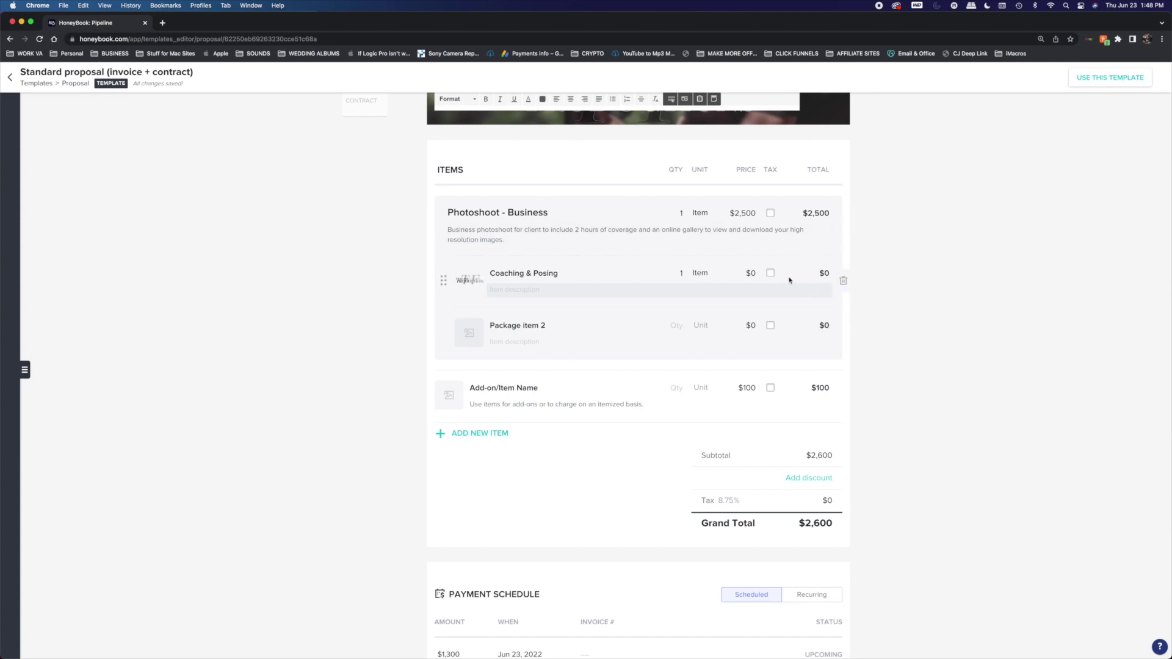
scroll(791, 279, "down", 1)
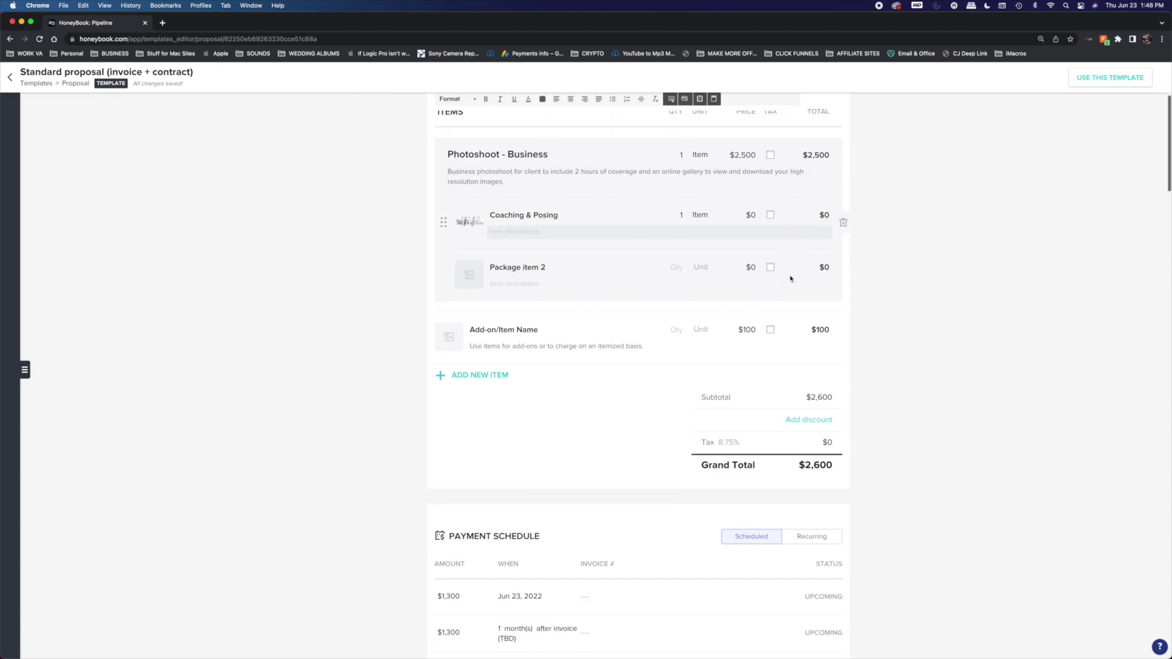
scroll(791, 279, "up", 2)
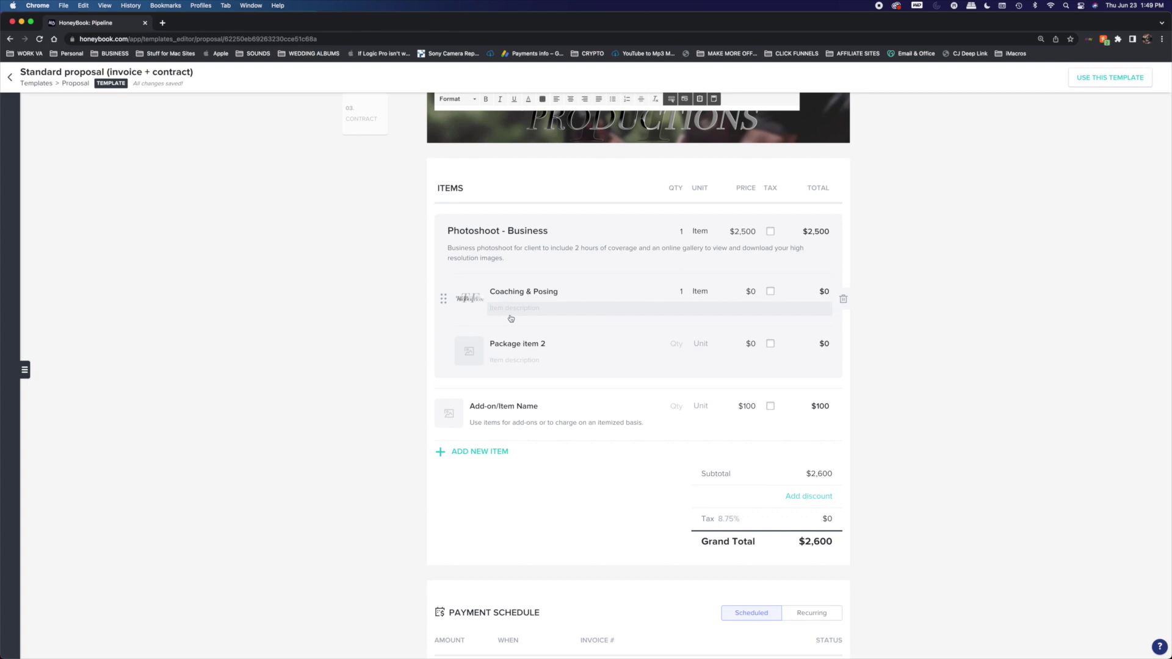
type("Instruction and direction to acquire")
key("BackSpace")
key("BackSpace")
type("the")
key("BackSpace")
key("BackSpace")
key("BackSpace")
type("he perfect poses throughout th")
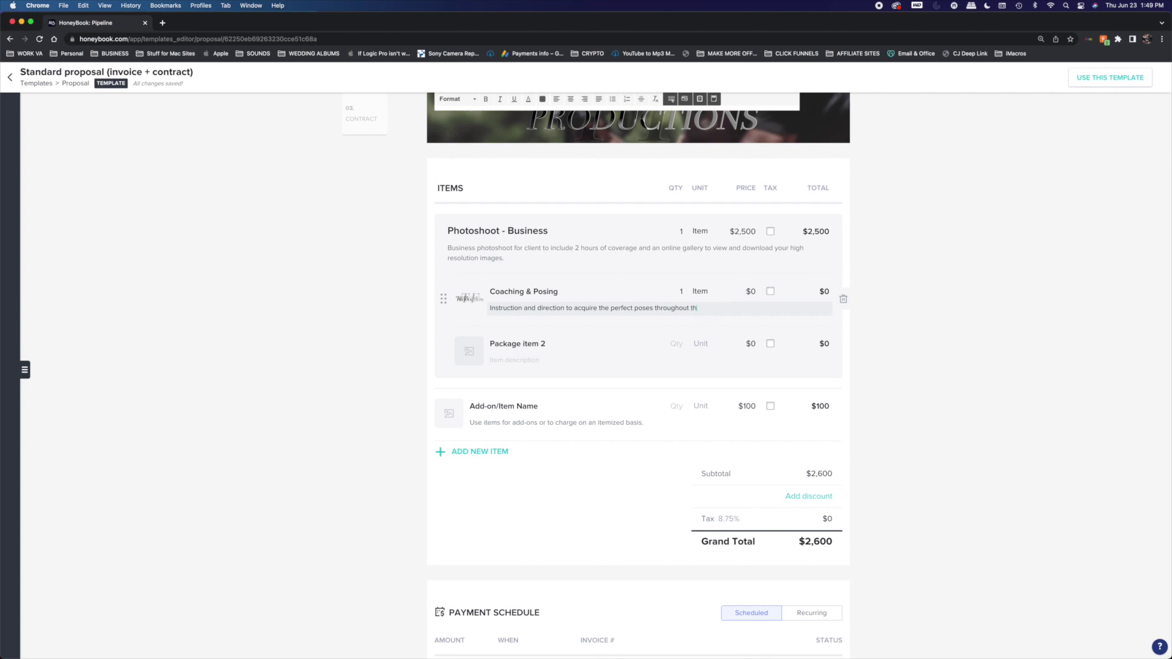
type("e photoshoot ses")
left_click(654, 310)
type("a")
key("BackSpace")
key("BackSpace")
left_click(768, 312)
type("to result in great final")
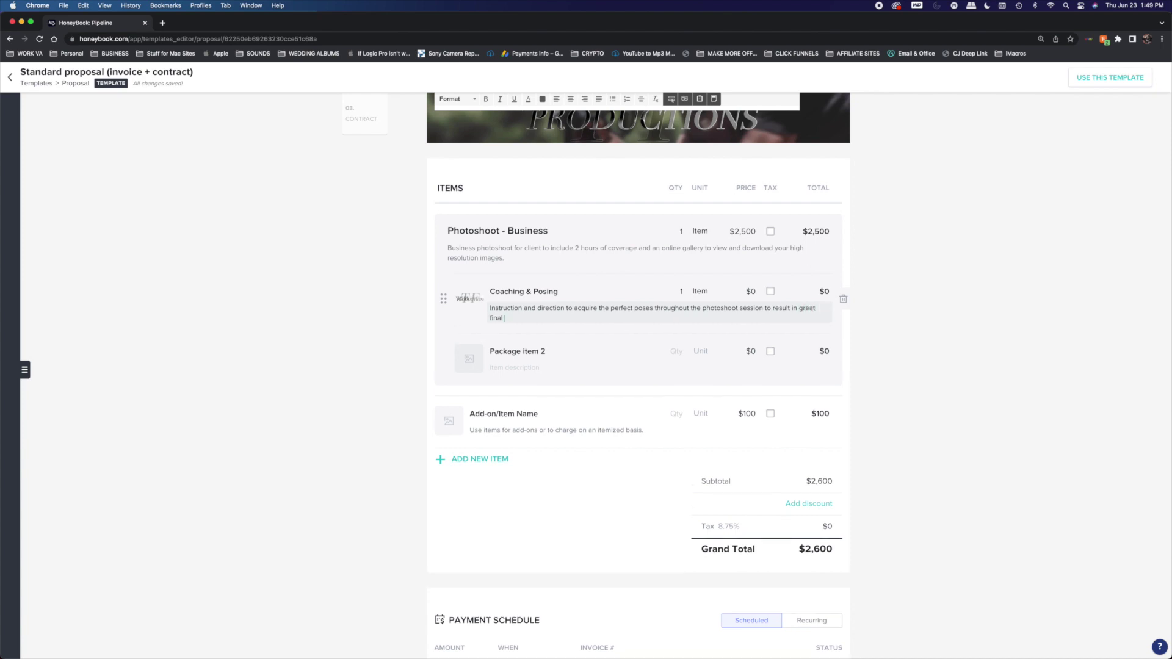
key("BackSpace")
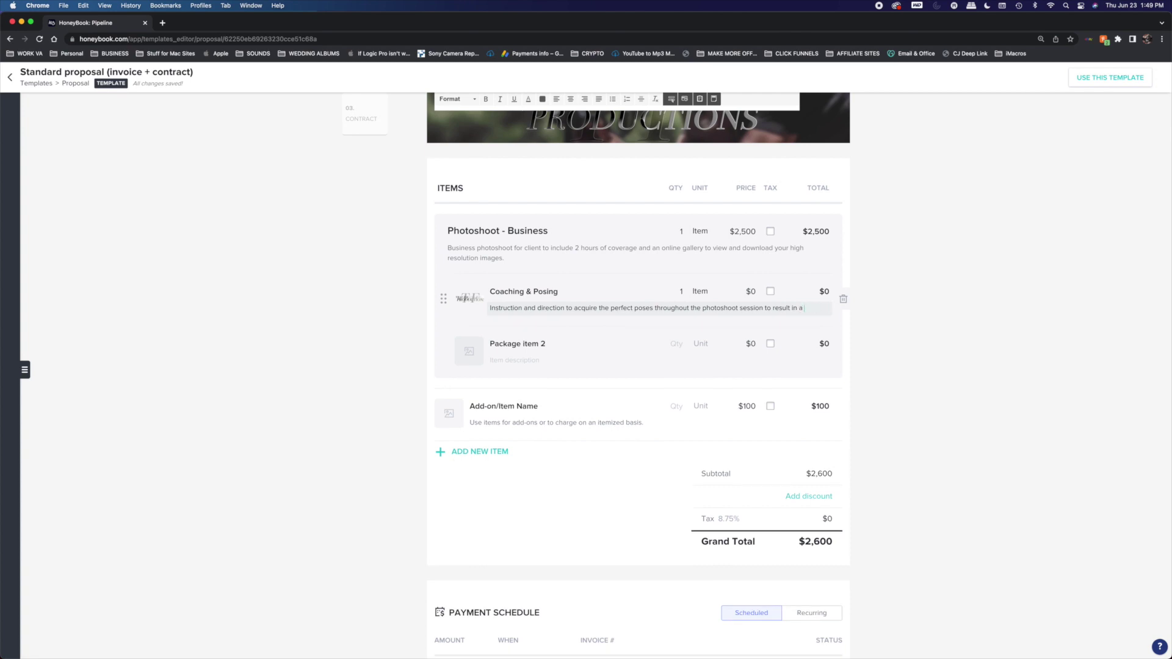
type("rwe")
type("t final pro")
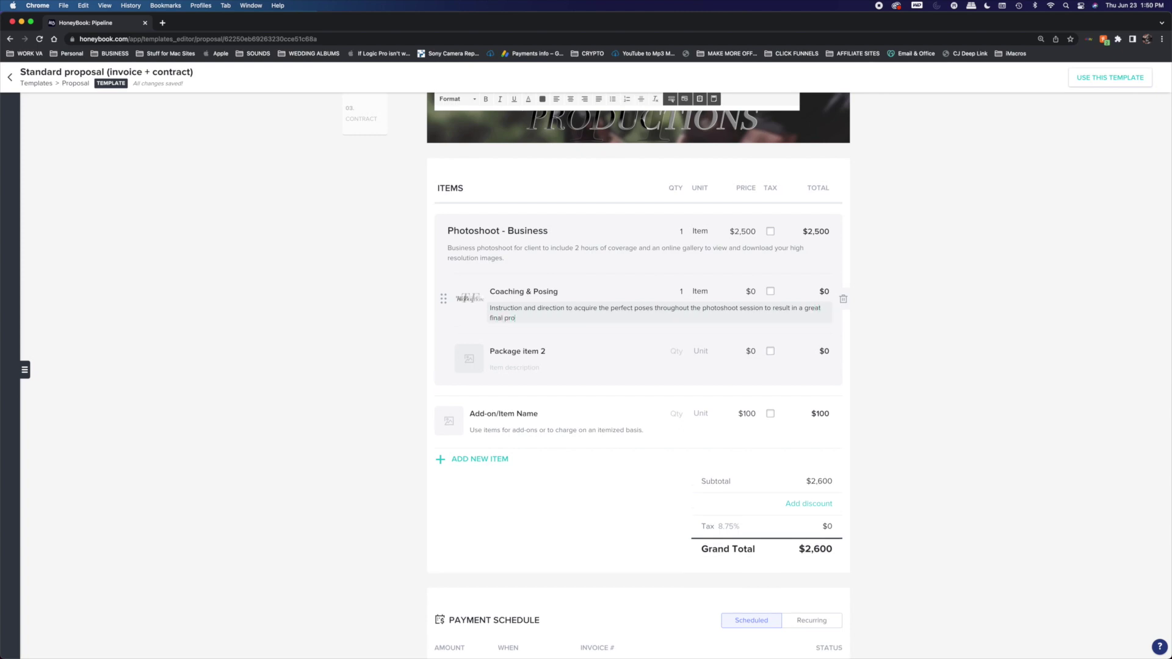
type("f")
key("BackSpace")
type("duct.")
Step: Rename the second package item as "Hair & Nails"
left_click(524, 354)
triple_click(524, 353)
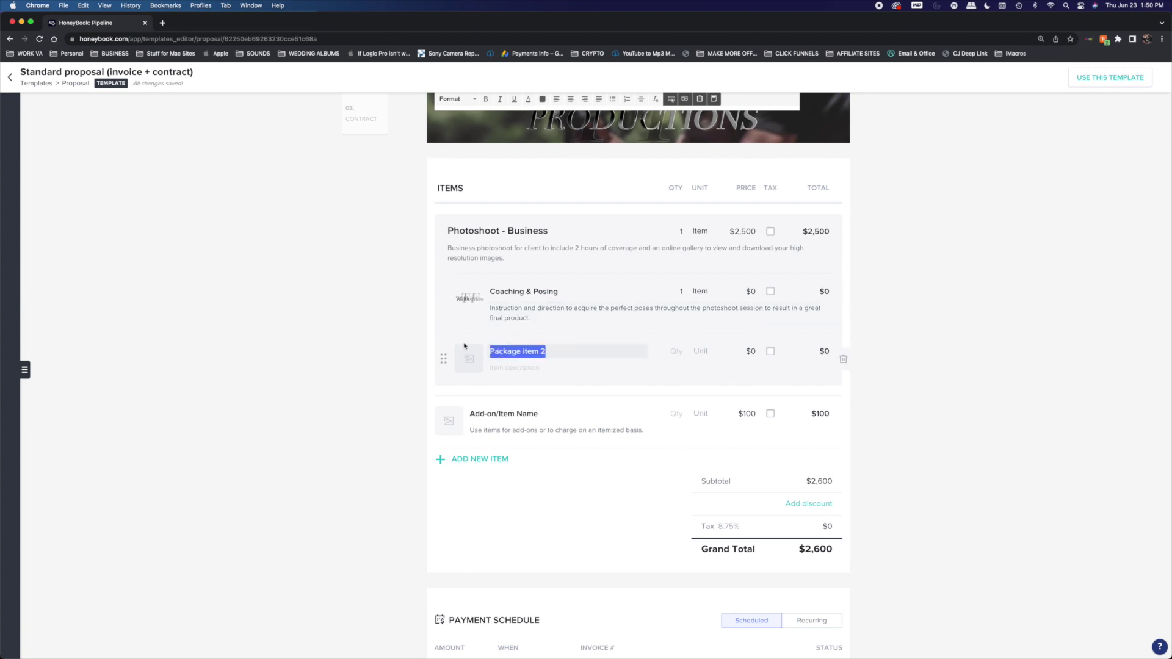
type("Hair")
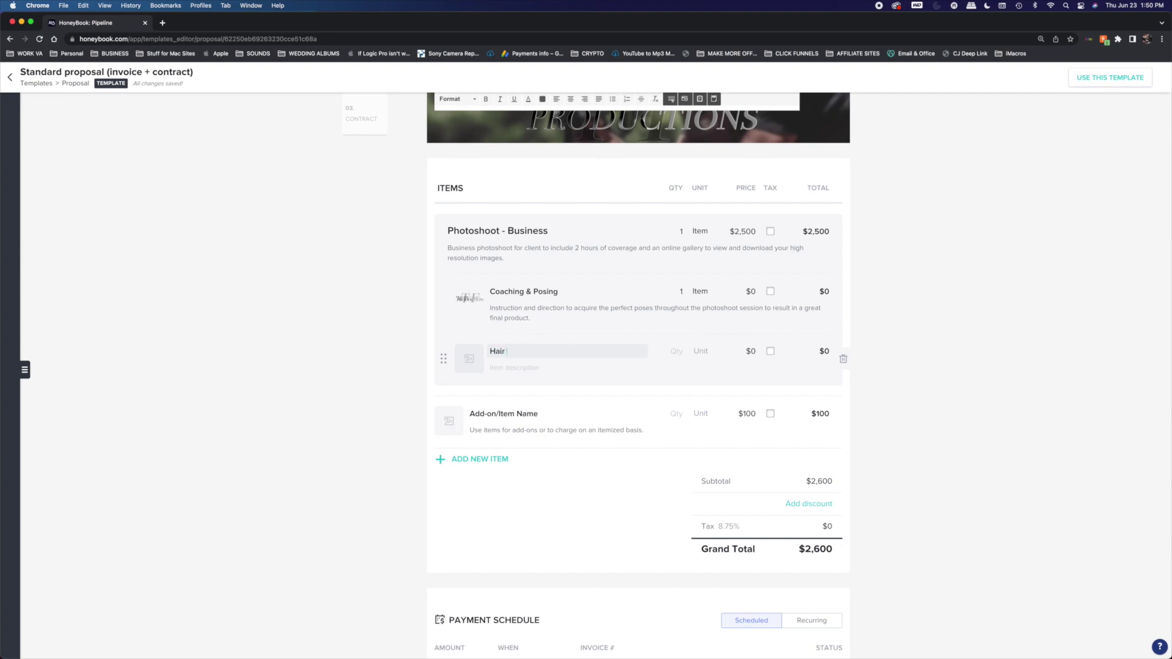
type(" & Nail")
type("s")
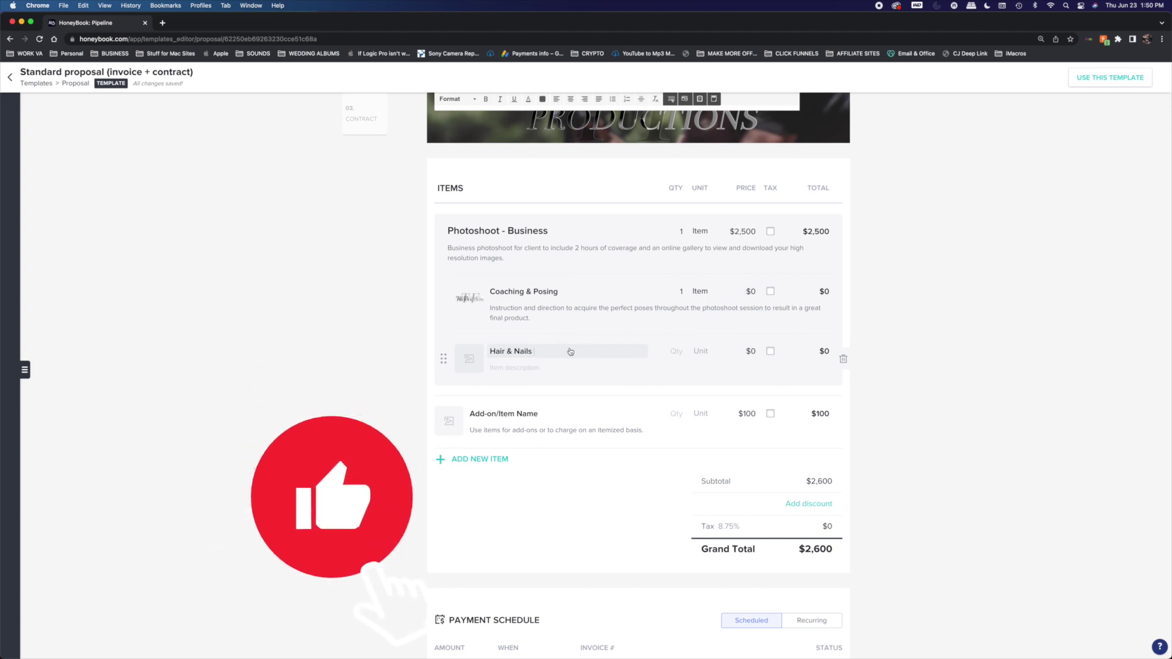
Step: Set the Hair & Nails item's quantity to 1 and its unit to Item
left_click(676, 351)
type("1")
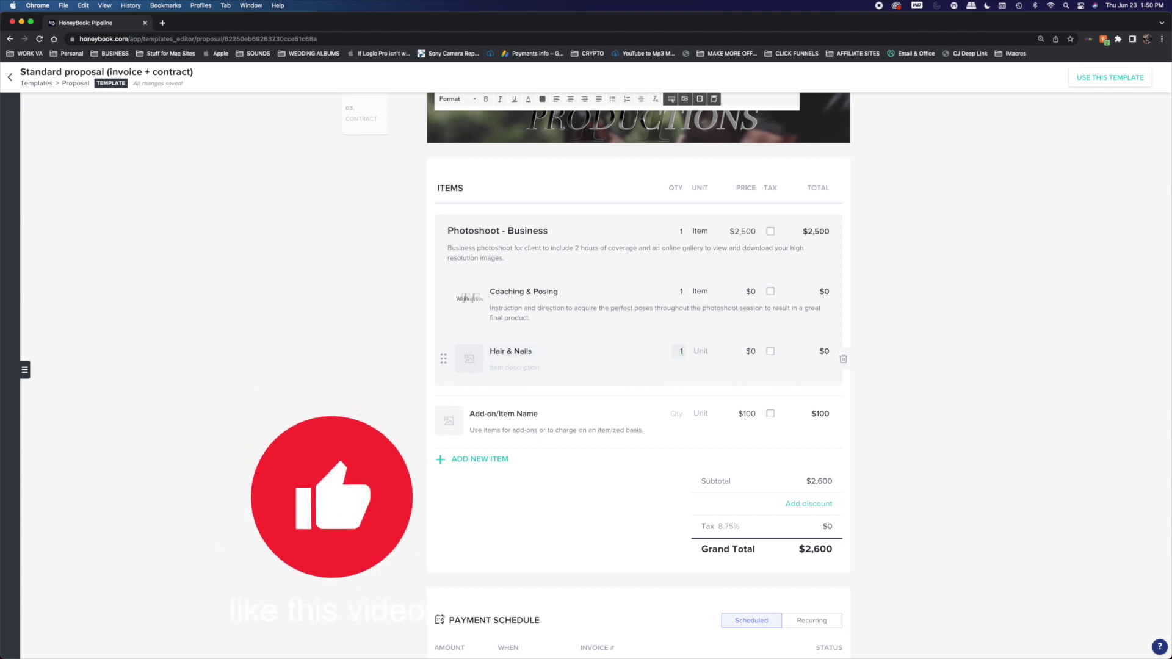
left_click(701, 352)
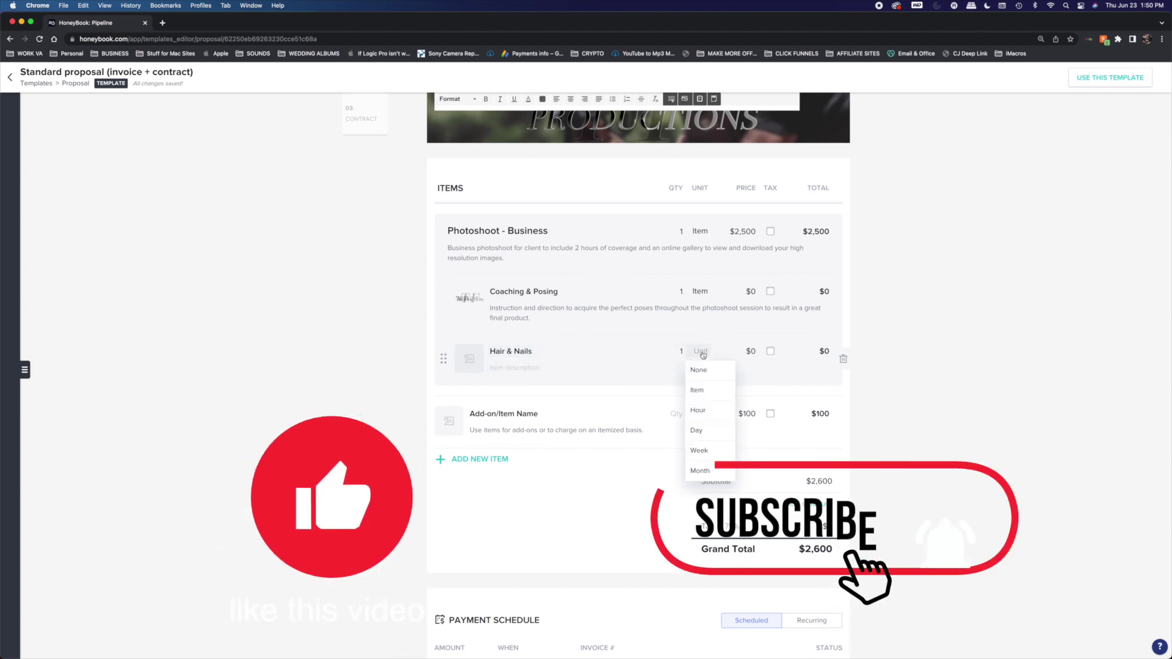
left_click(703, 391)
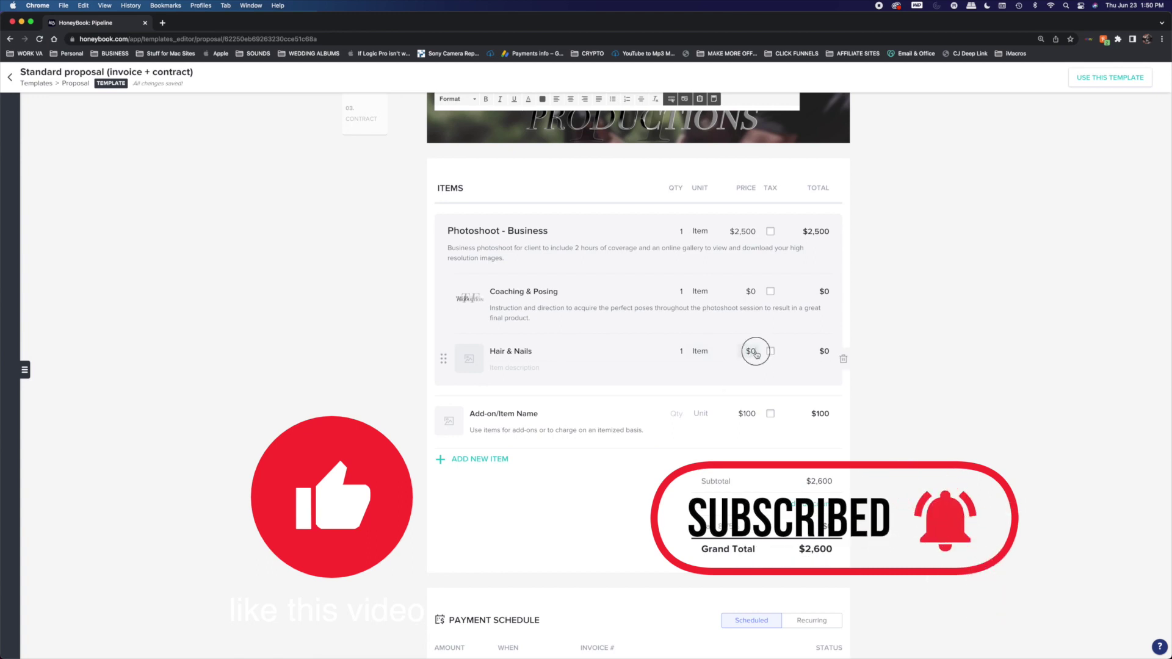
Step: Price the Hair & Nails item at $95, and raise that price to $125
left_click(755, 353)
type("95")
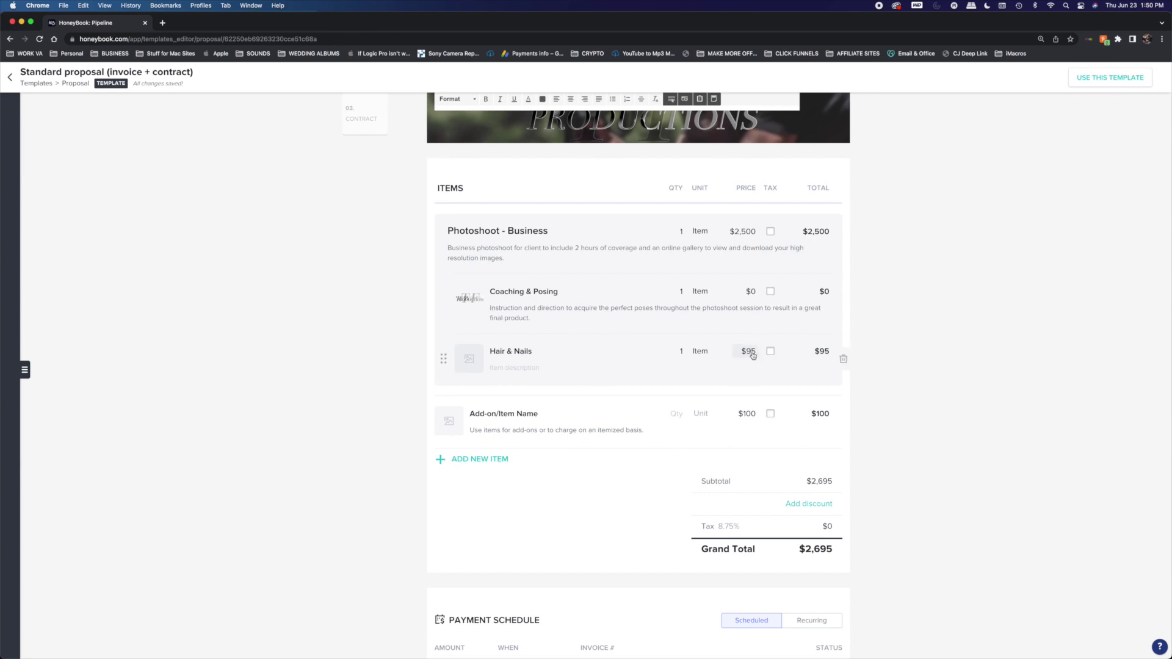
double_click(745, 353)
double_click(745, 353)
type("125")
left_click(913, 369)
Step: Add the white-background Productions logo from the image library to the Hair & Nails item, keeping the default crop
left_click(468, 362)
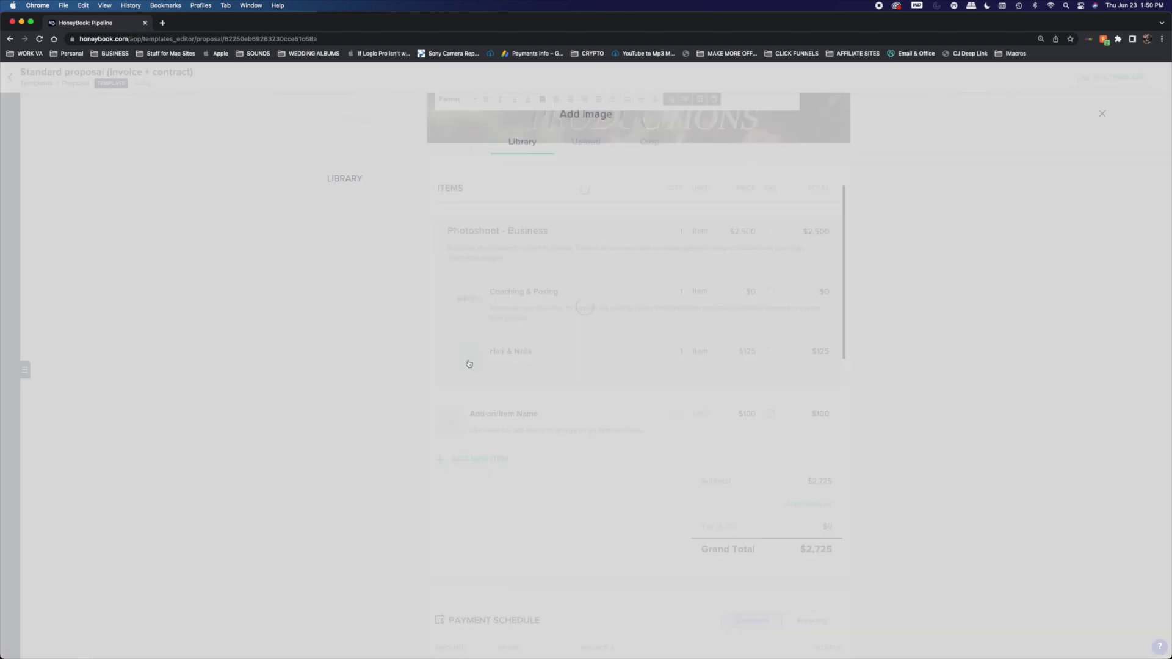
left_click(616, 329)
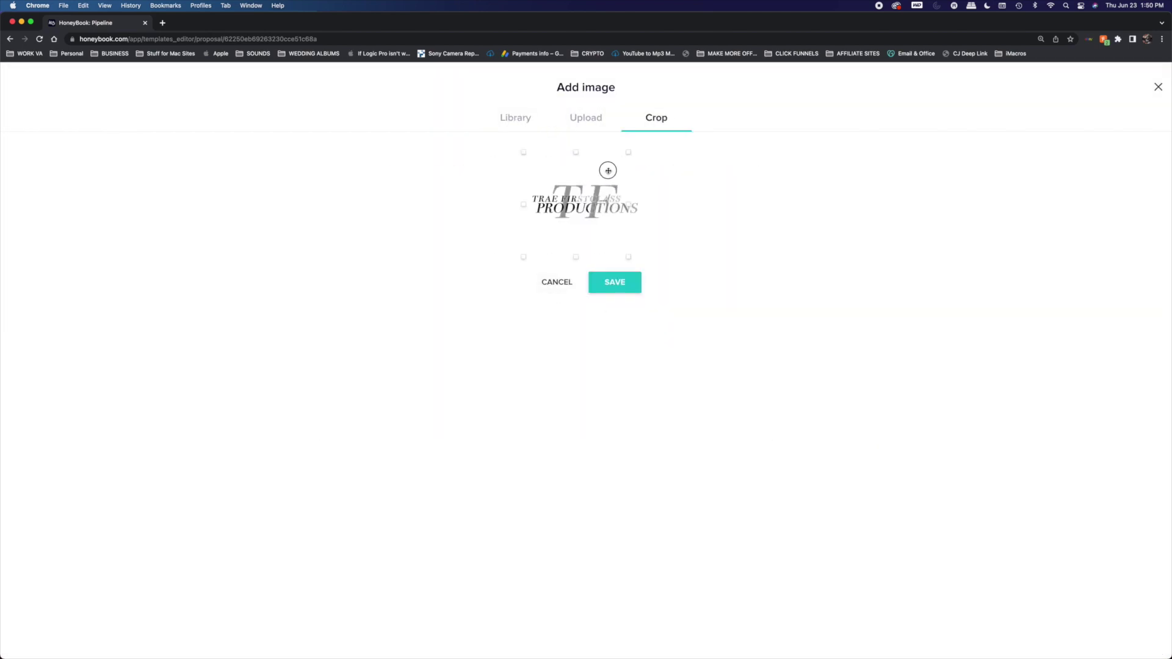
left_click(615, 282)
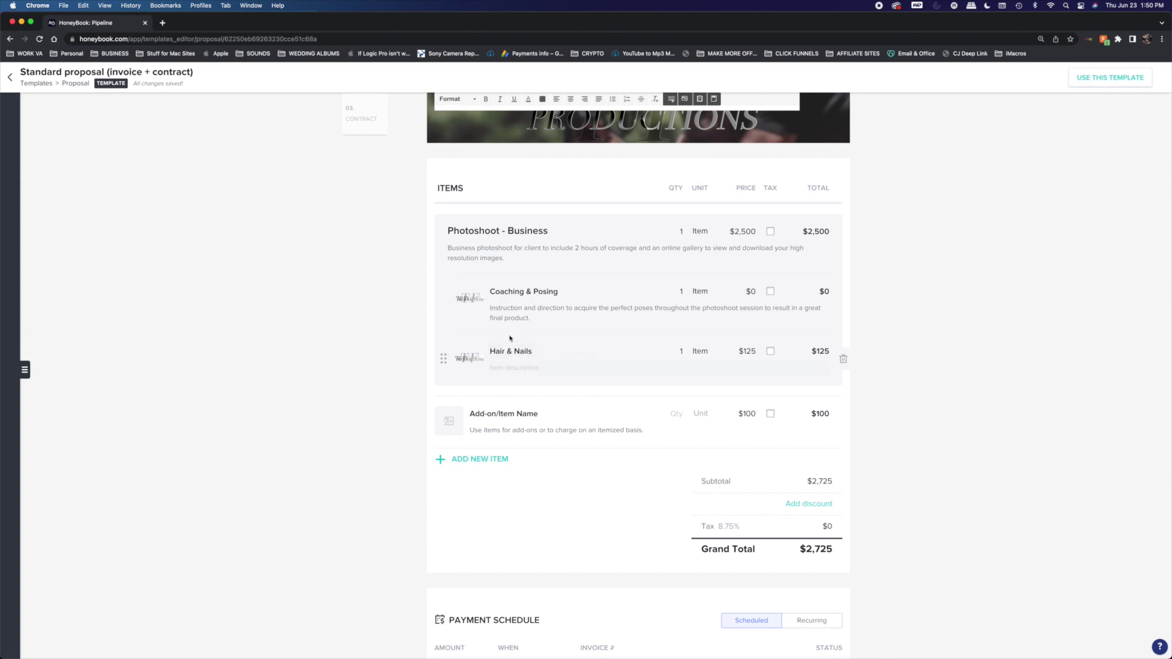
Step: Enter "Full Hair and Nails" as the description of the Hair & Nails item
left_click(513, 373)
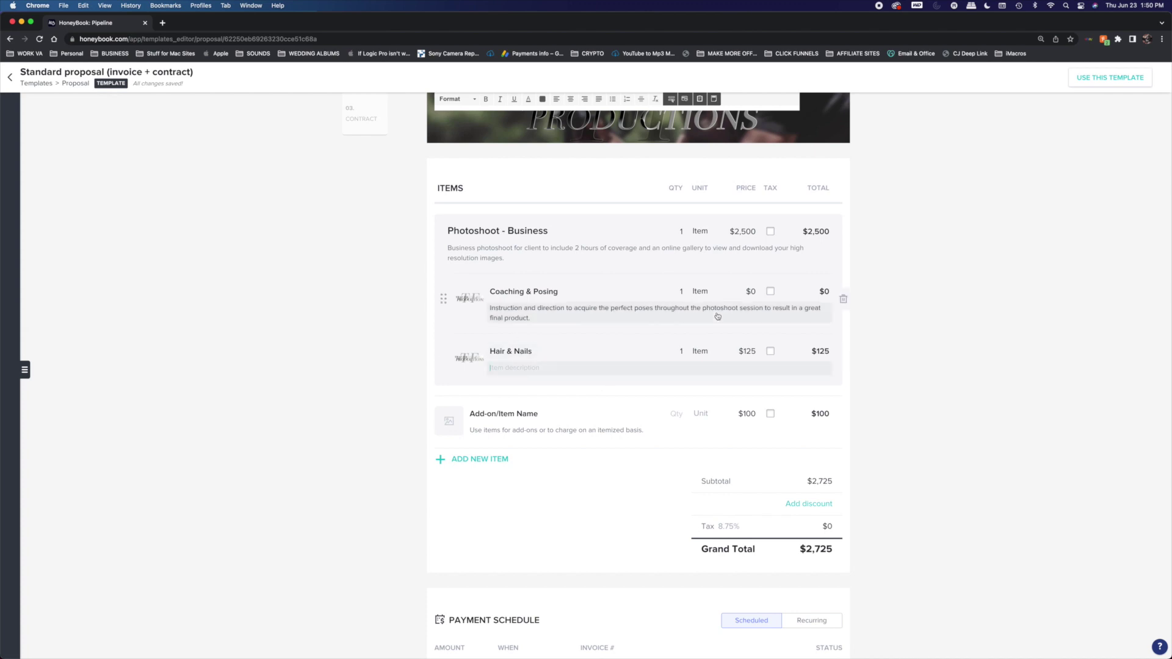
type("Fu")
type("ll Mak")
key("BackSpace")
key("BackSpace")
type("Hair and nAI")
Step: Rename the Hair & Nails item as "Hair, MUA & Nails"
triple_click(507, 353)
left_click(505, 353)
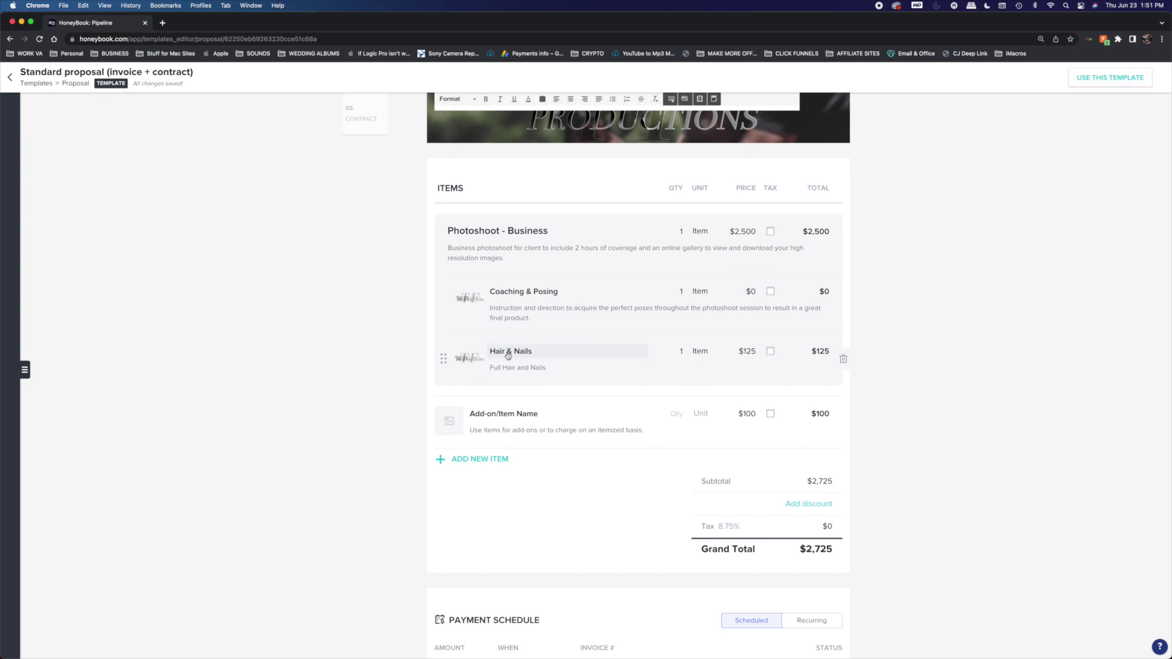
type(", mUA")
key("BackSpace")
key("BackSpace")
key("BackSpace")
key("BackSpace")
key("BackSpace")
key("BackSpace")
type(", Mu")
key("BackSpace")
type("UA")
Step: Set the price of the Hair, MUA & Nails item to $200
double_click(746, 352)
type("200")
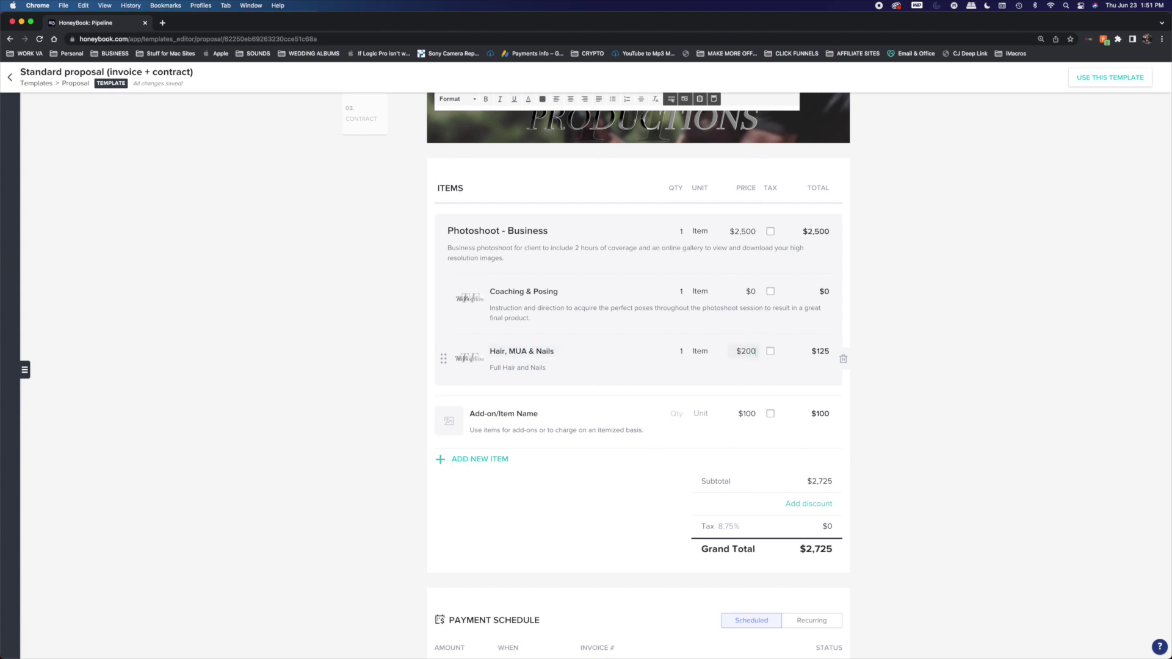
left_click(903, 340)
Step: Reword the Hair, MUA & Nails item's description as "Full Hair, Nails, and Makeup"
left_click_drag(490, 369, 549, 372)
left_click(553, 373)
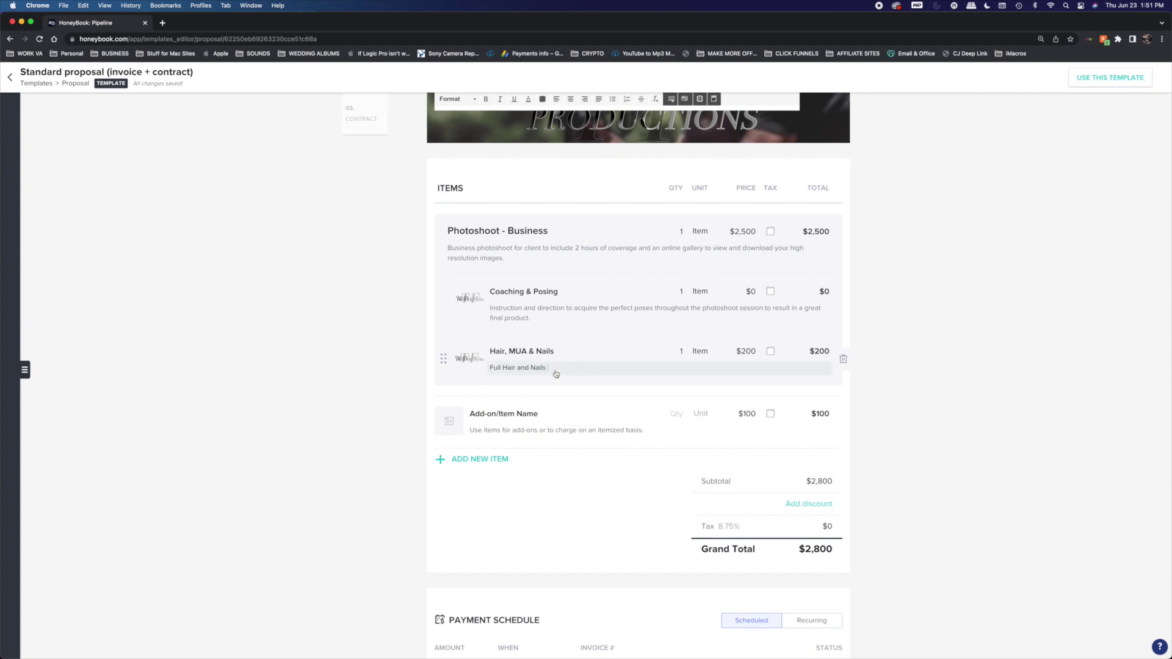
double_click(523, 368)
key("BackSpace")
type(",")
left_click(534, 368)
type(", na")
type("d Mak")
type("eup")
Step: Extend the makeup item's description with "Business professional look. The makeup artist will and has been approved before confirming this addition."
type(". provide")
key("BackSpace")
key("BackSpace")
key("BackSpace")
key("BackSpace")
key("BackSpace")
key("BackSpace")
key("BackSpace")
type("Business professional look")
key("BackSpace")
type("makeup artist will and has been approve")
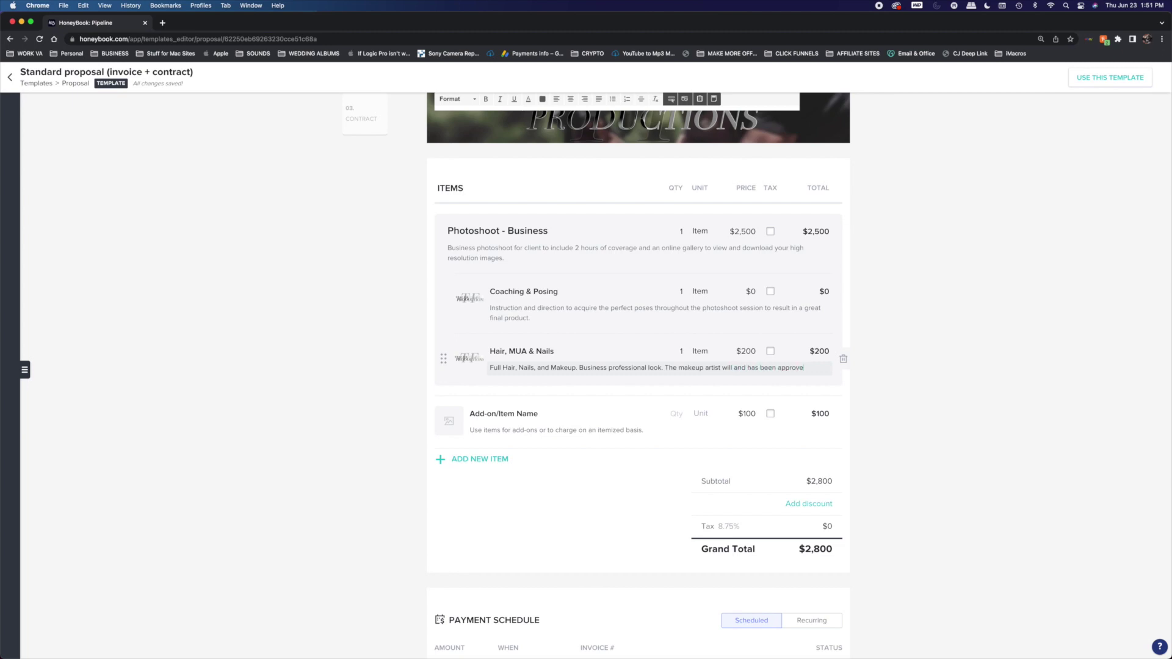
type("d before ")
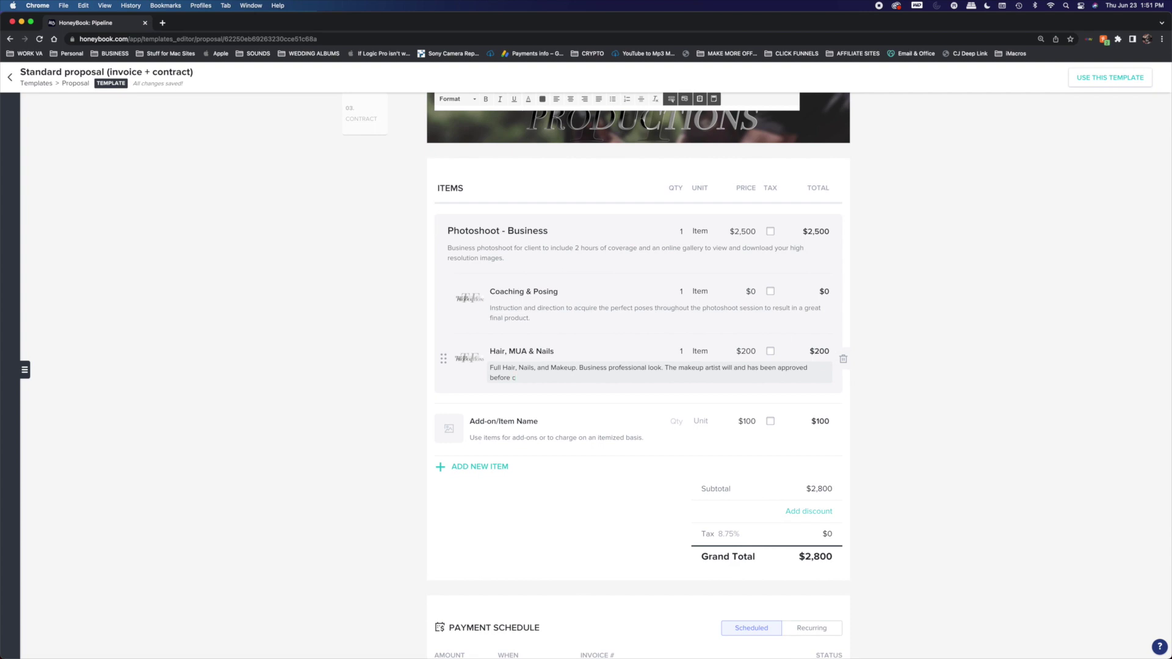
type("confirming this a")
type("ddition.")
Step: Delete the placeholder Add-on/Item Name entry from the proposal's items and review the remaining package
left_click(852, 429)
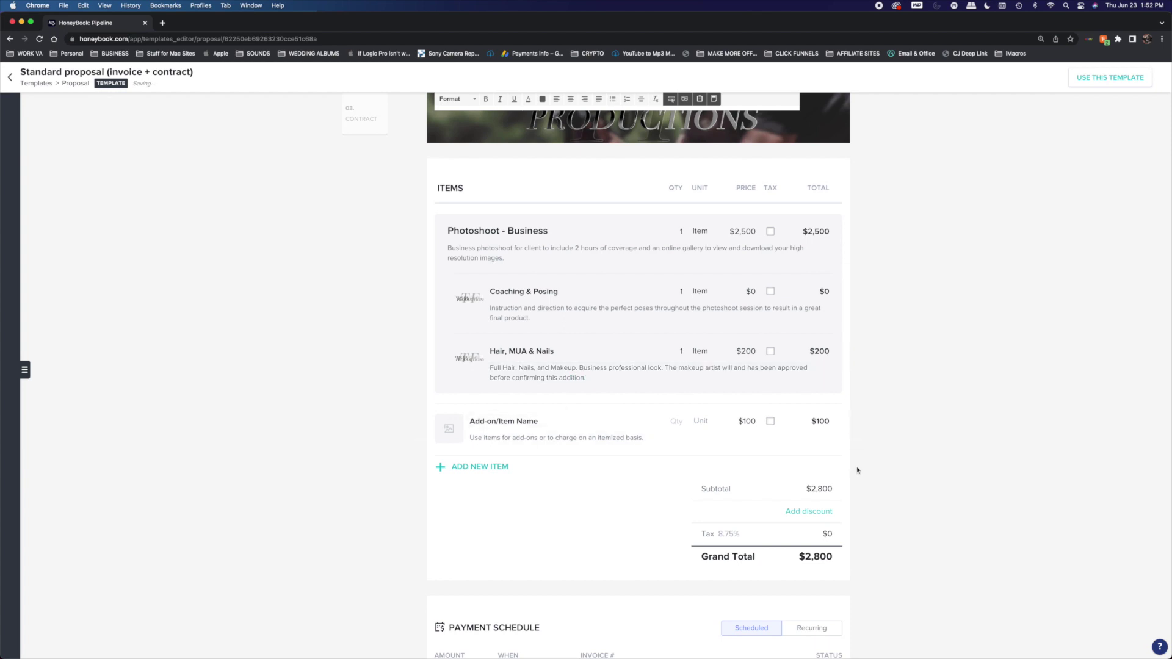
scroll(539, 275, "up", 3)
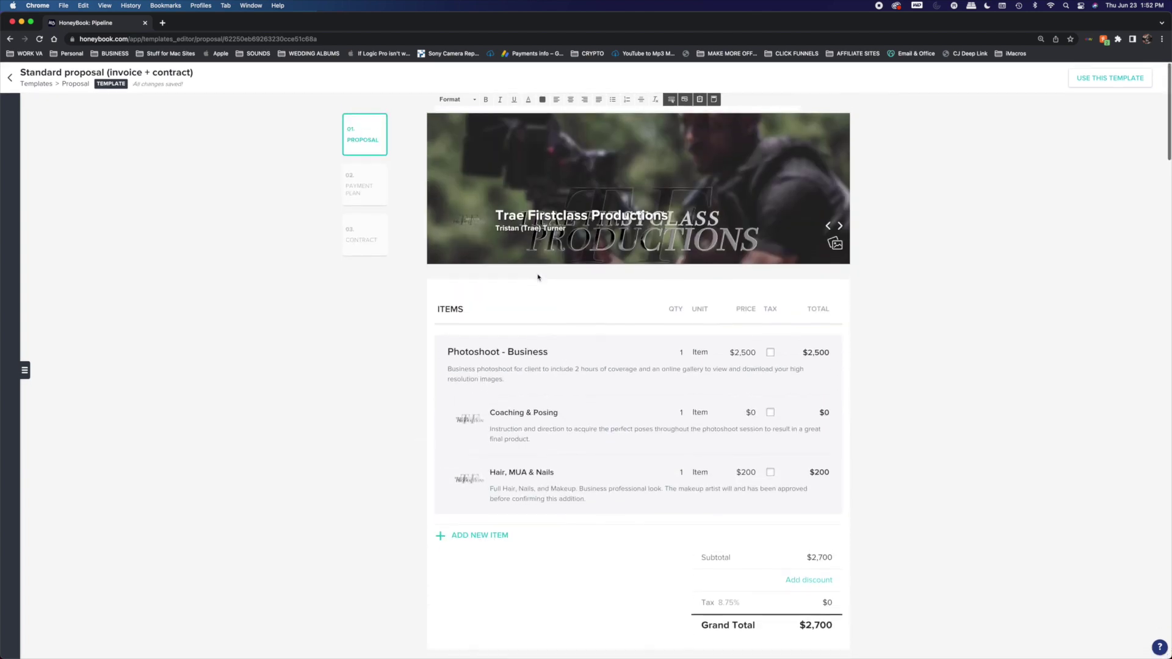
scroll(615, 336, "down", 2)
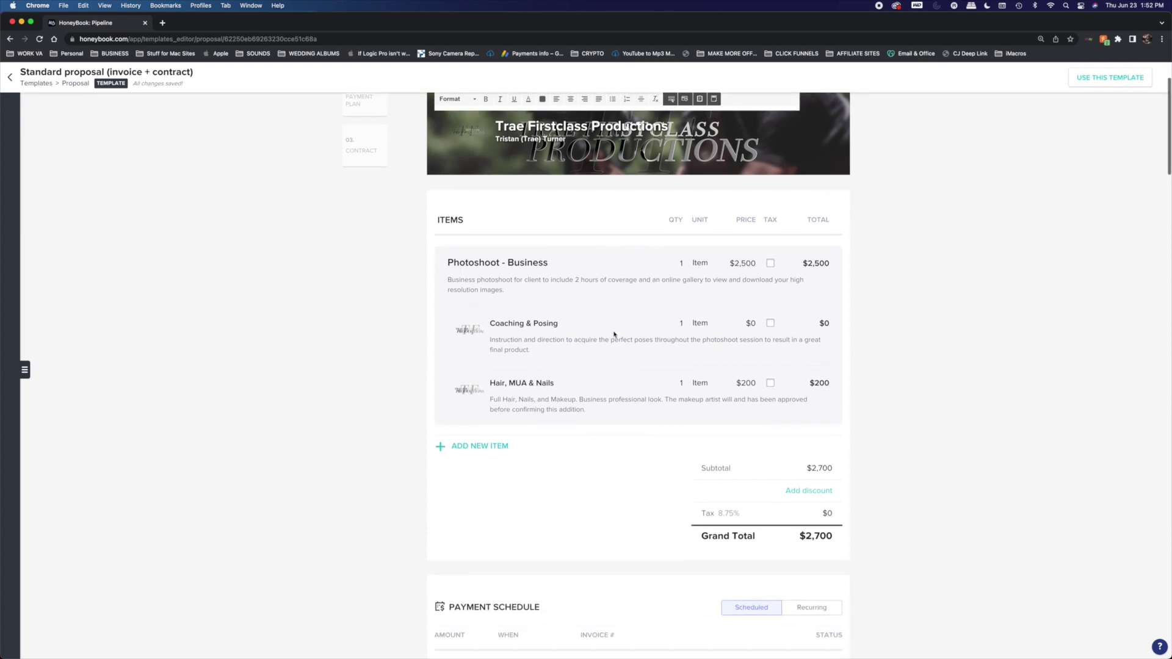
mouse_move(450, 270)
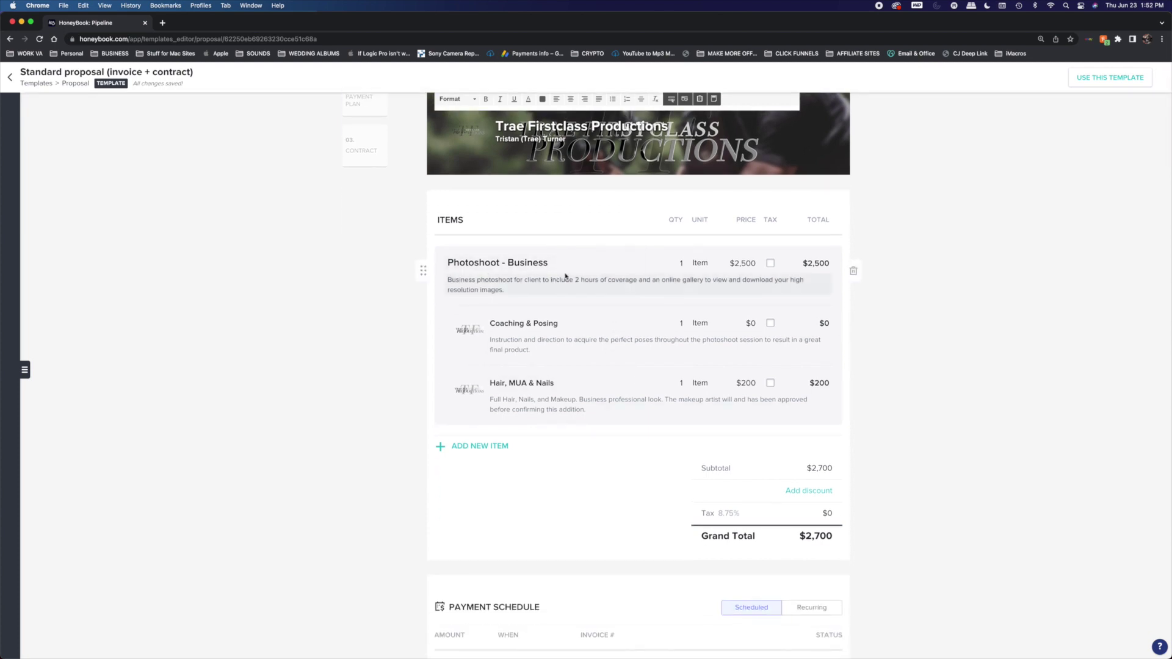
mouse_move(537, 328)
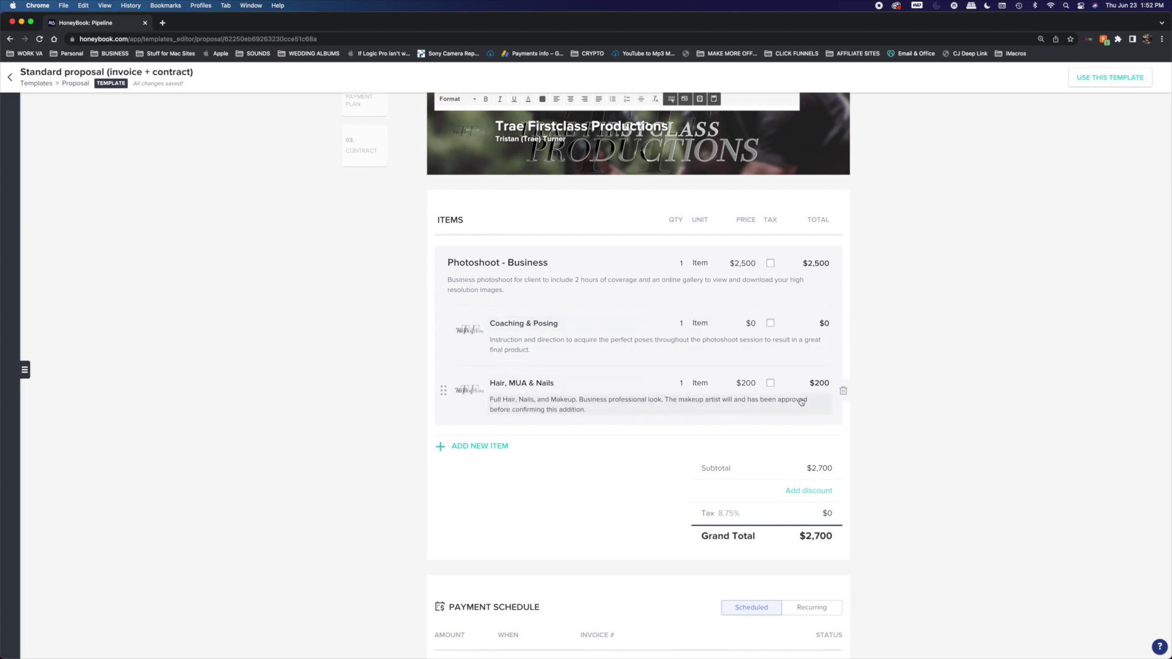
Step: Apply a 25% discount to the proposal's subtotal
scroll(653, 441, "down", 3)
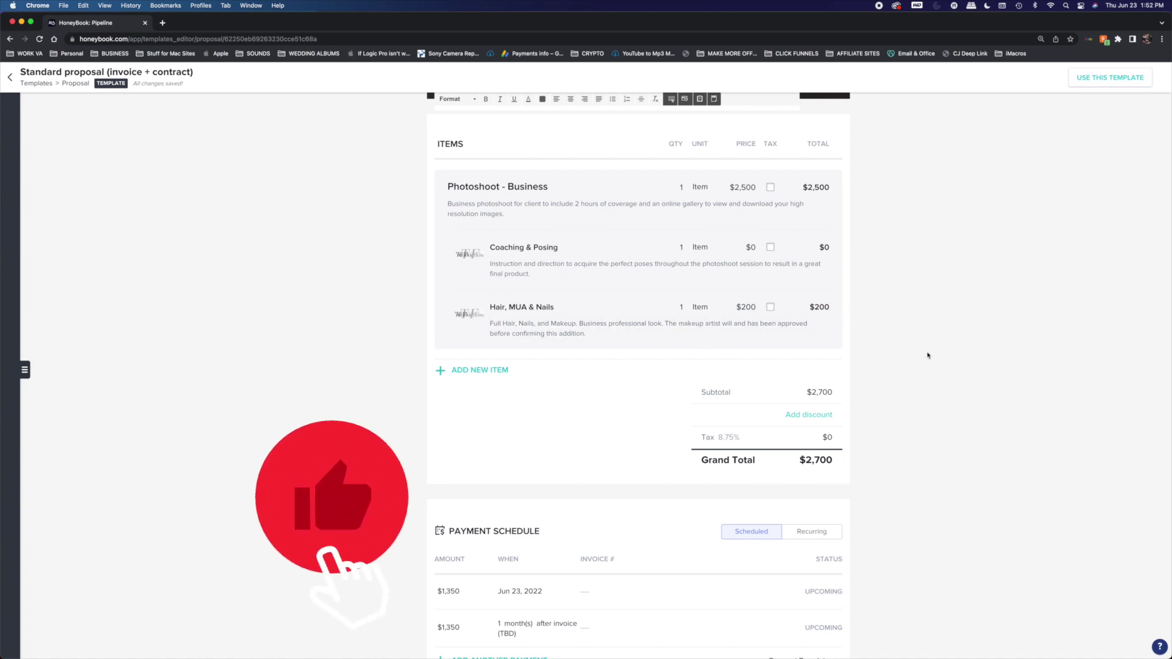
scroll(837, 440, "down", 2)
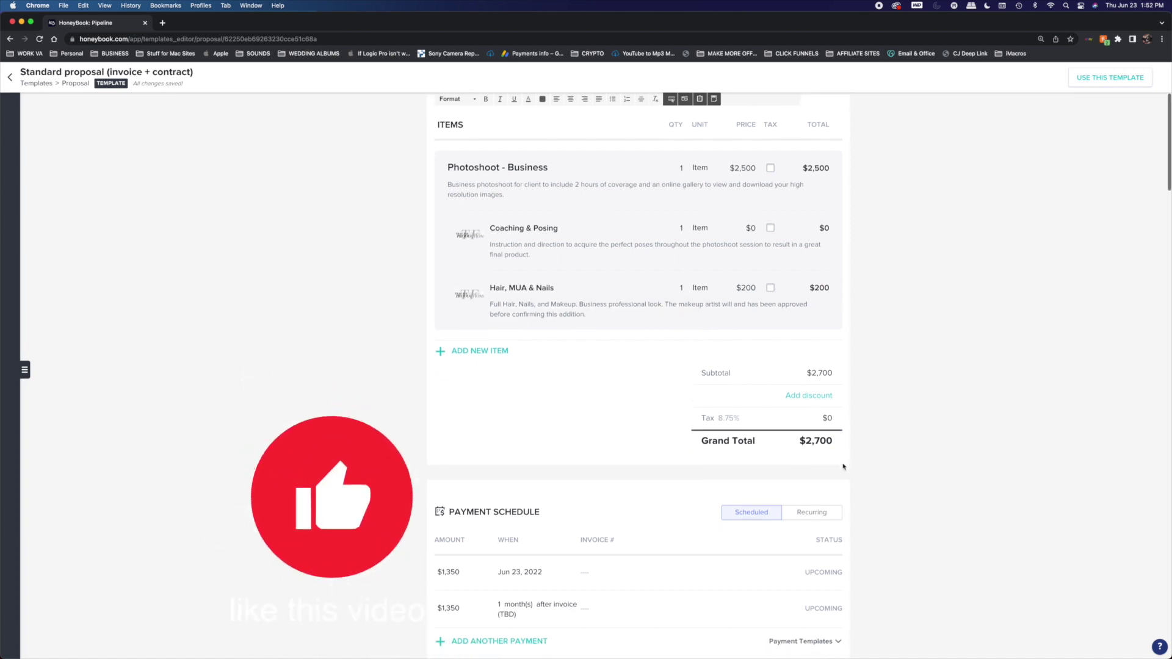
left_click(801, 381)
left_click(583, 368)
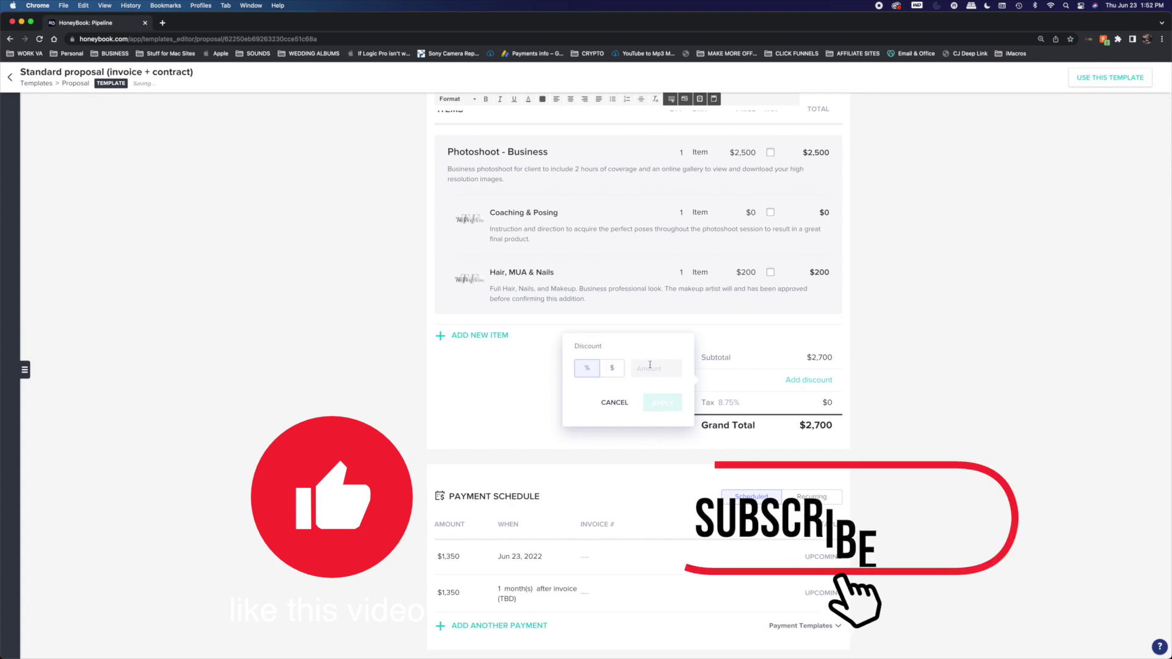
type("25")
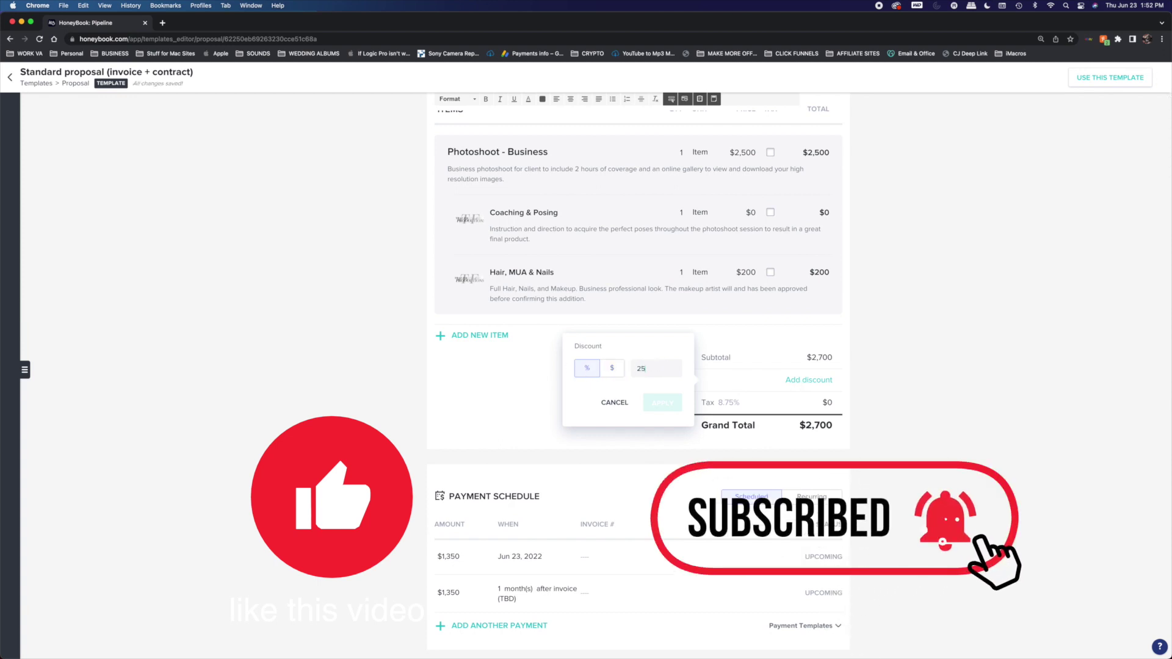
left_click(662, 403)
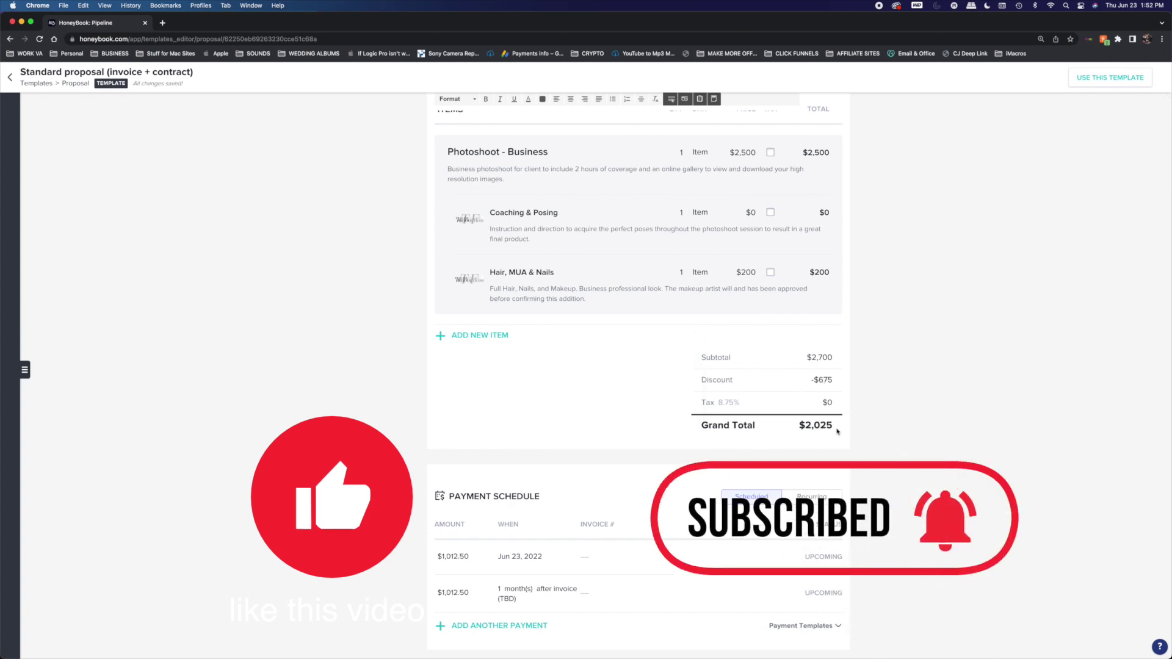
Step: Try the Recurring option for the proposal's payment schedule, returning it to Scheduled
scroll(548, 338, "down", 5)
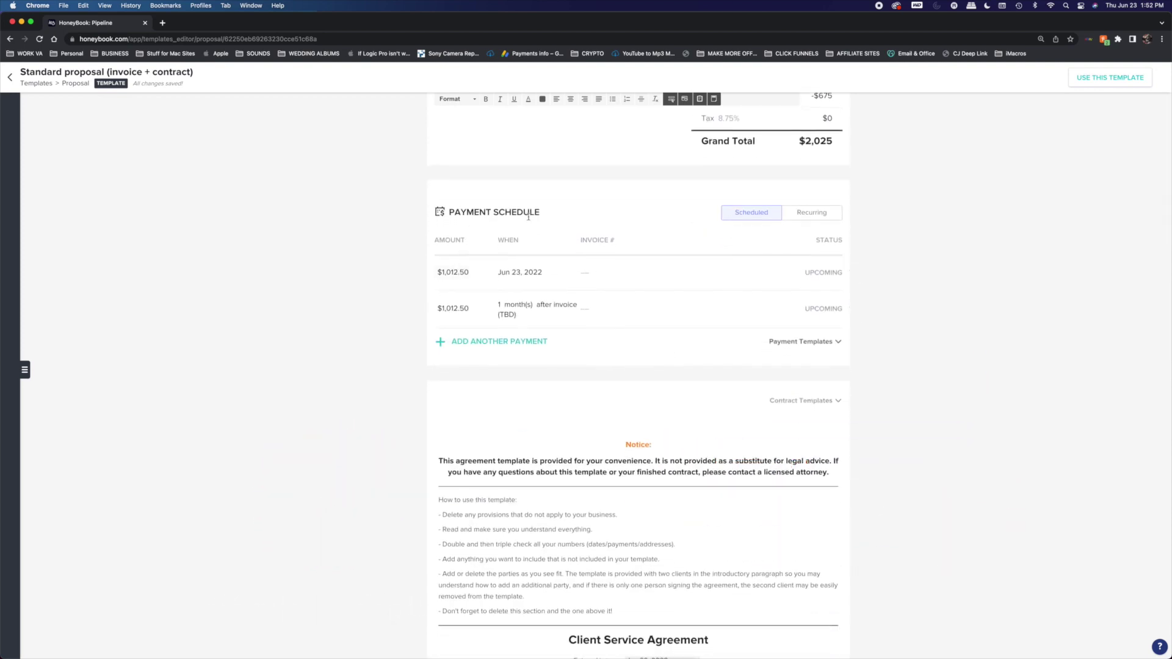
left_click(810, 213)
left_click(758, 218)
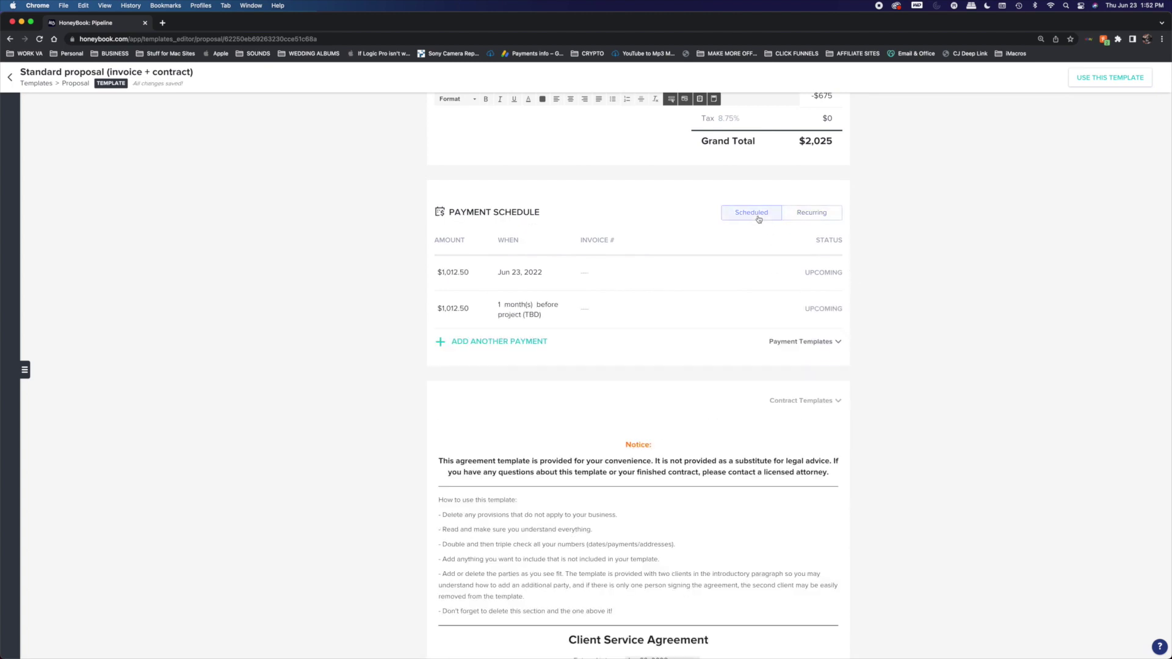
Step: Switch the first scheduled payment's amount from equal division to Percentage
left_click(461, 277)
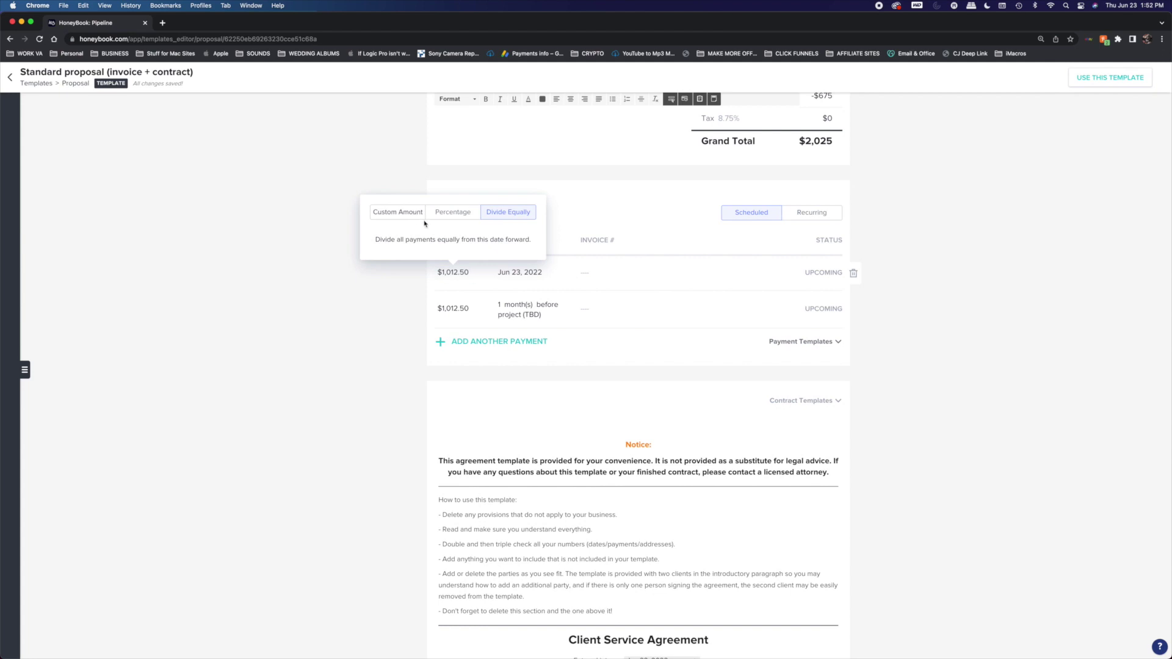
left_click(469, 217)
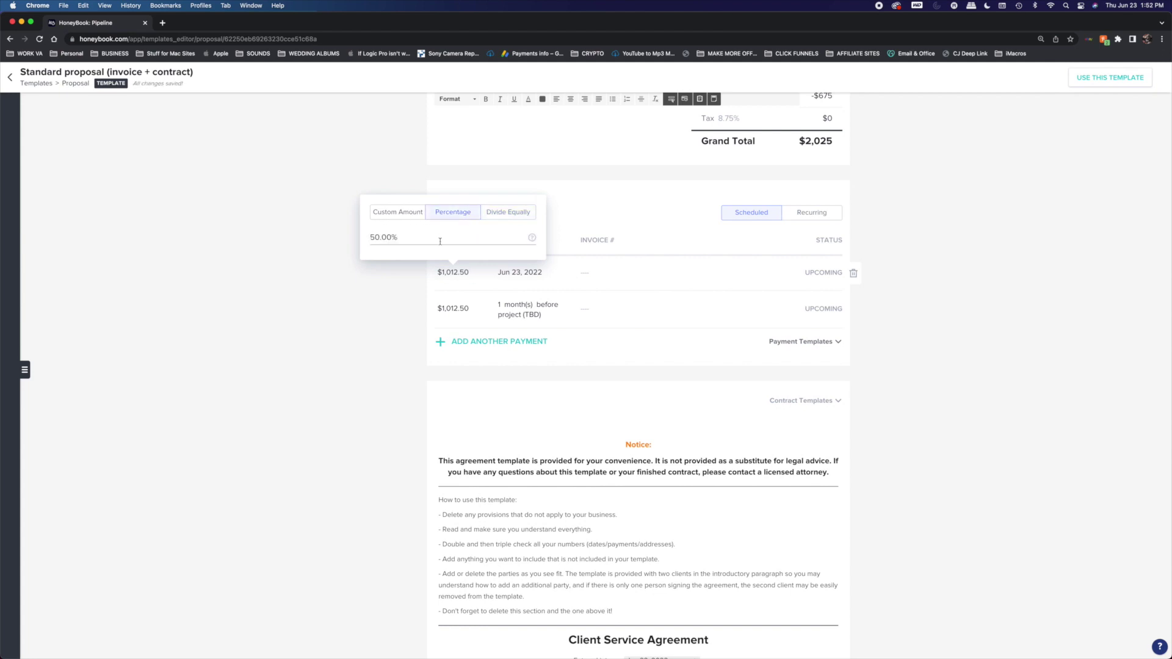
triple_click(382, 237)
left_click(336, 238)
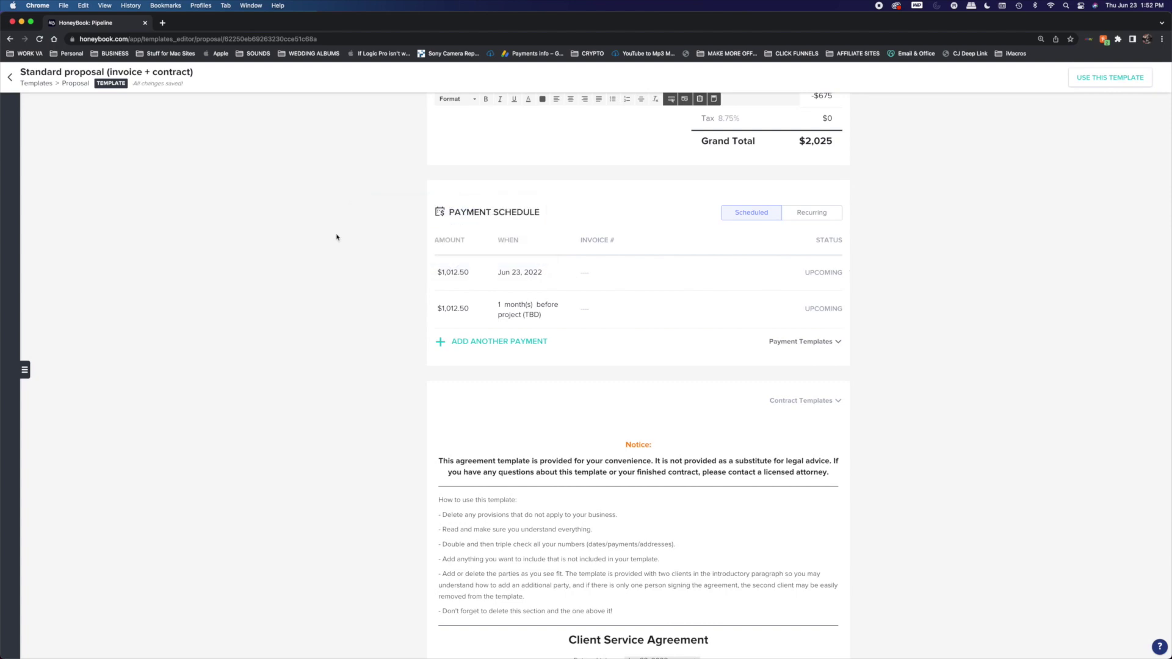
Step: Set the first scheduled payment's percentage to 30 and check the amount setting
left_click(457, 273)
left_click(423, 240)
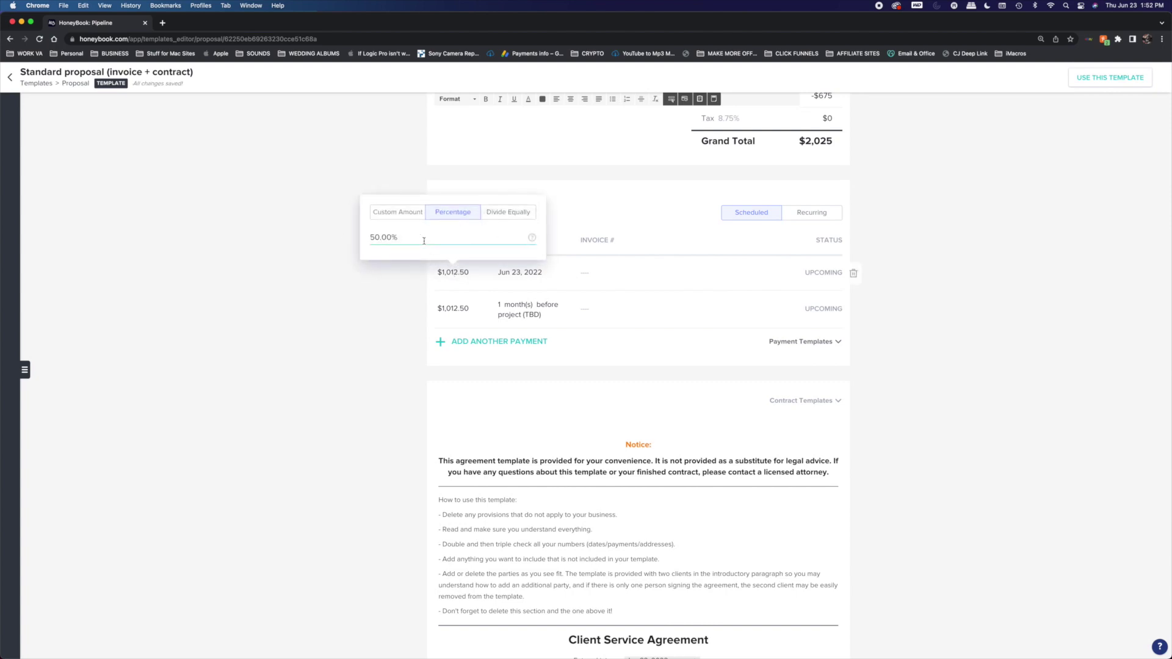
key("BackSpace")
key("BackSpace")
key("BackSpace")
key("BackSpace")
key("BackSpace")
key("BackSpace")
type("30")
left_click(399, 281)
left_click(450, 274)
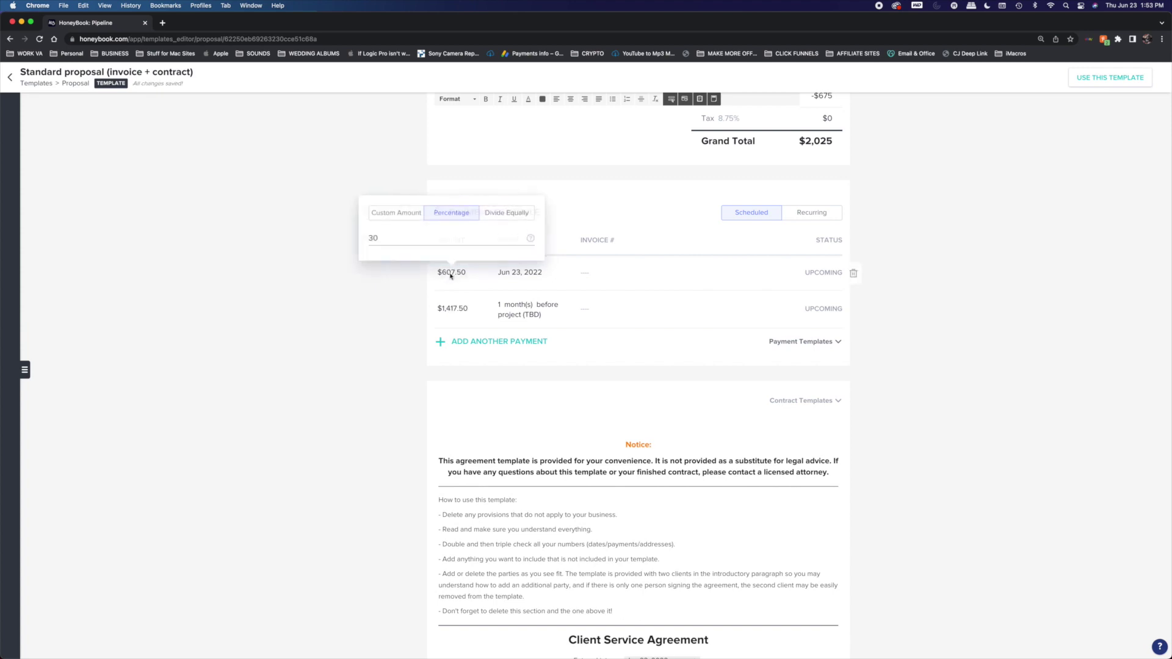
left_click(389, 278)
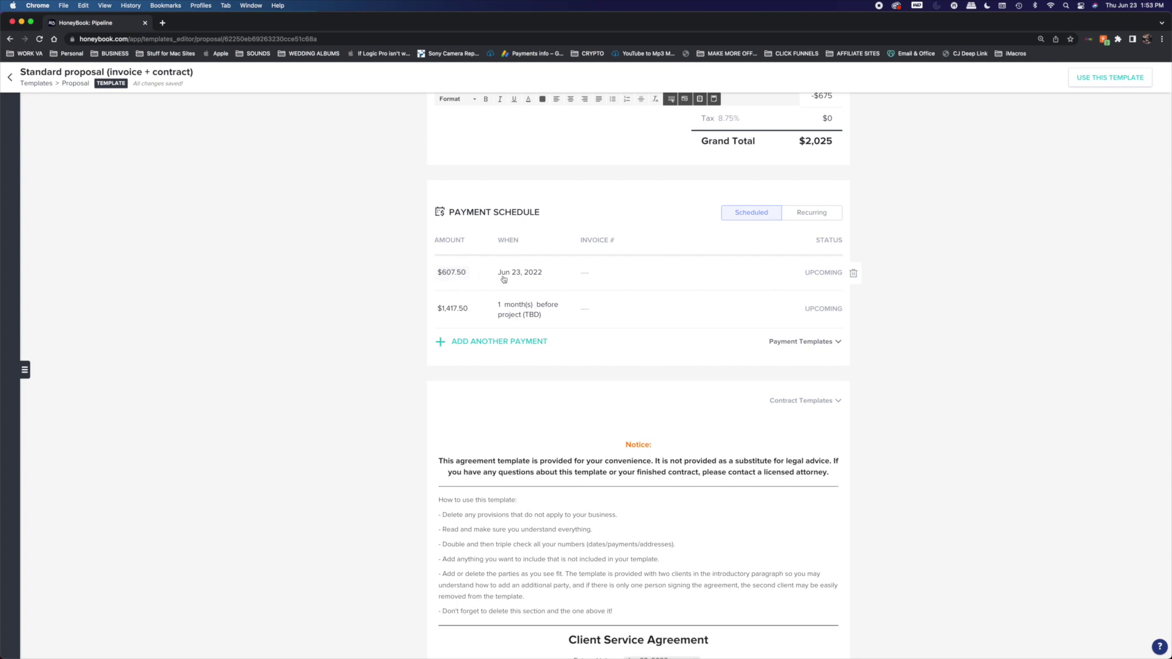
Step: Check the first payment's due date and set the second payment's due date to Milestone
scroll(504, 279, "down", 1)
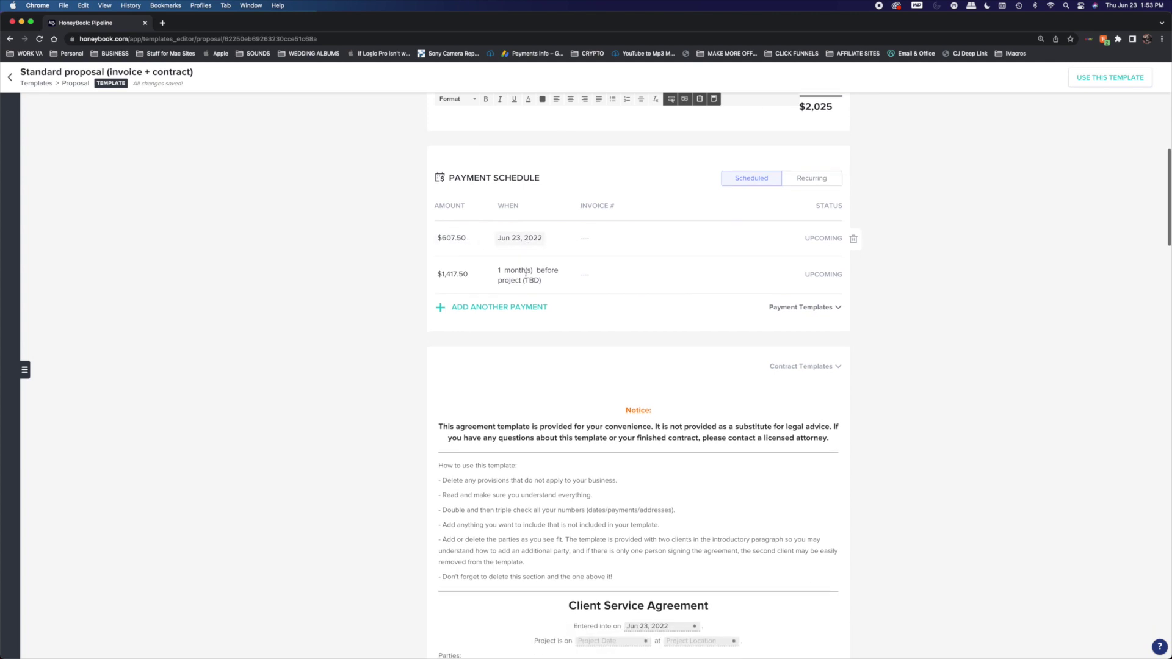
left_click(515, 233)
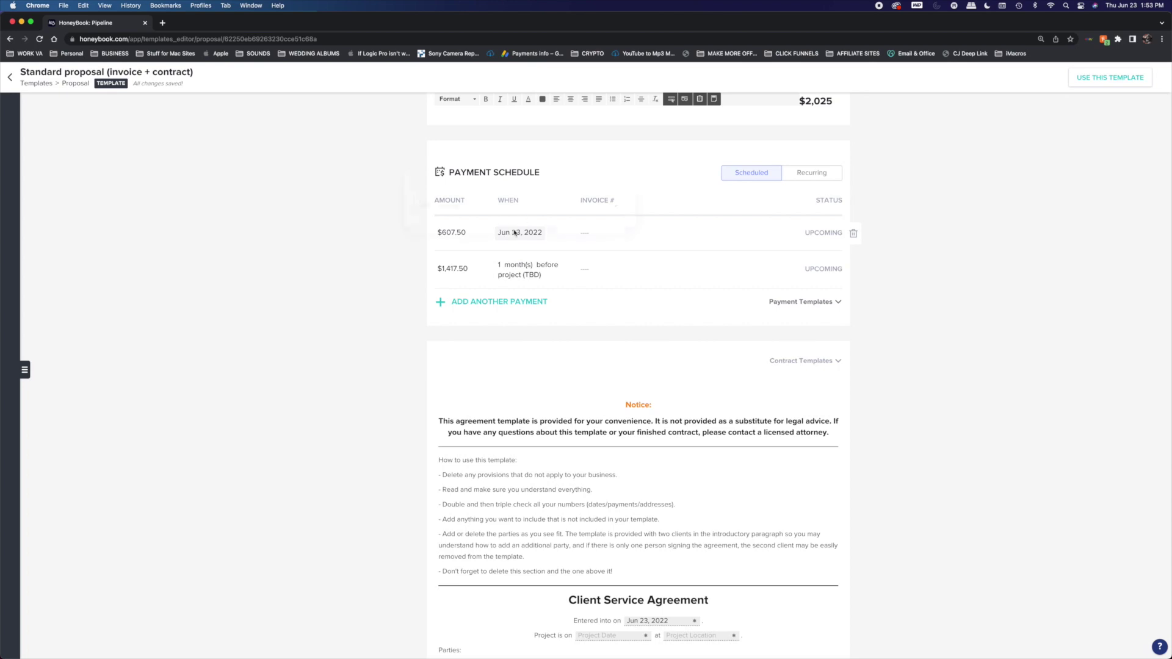
left_click(918, 277)
left_click(513, 273)
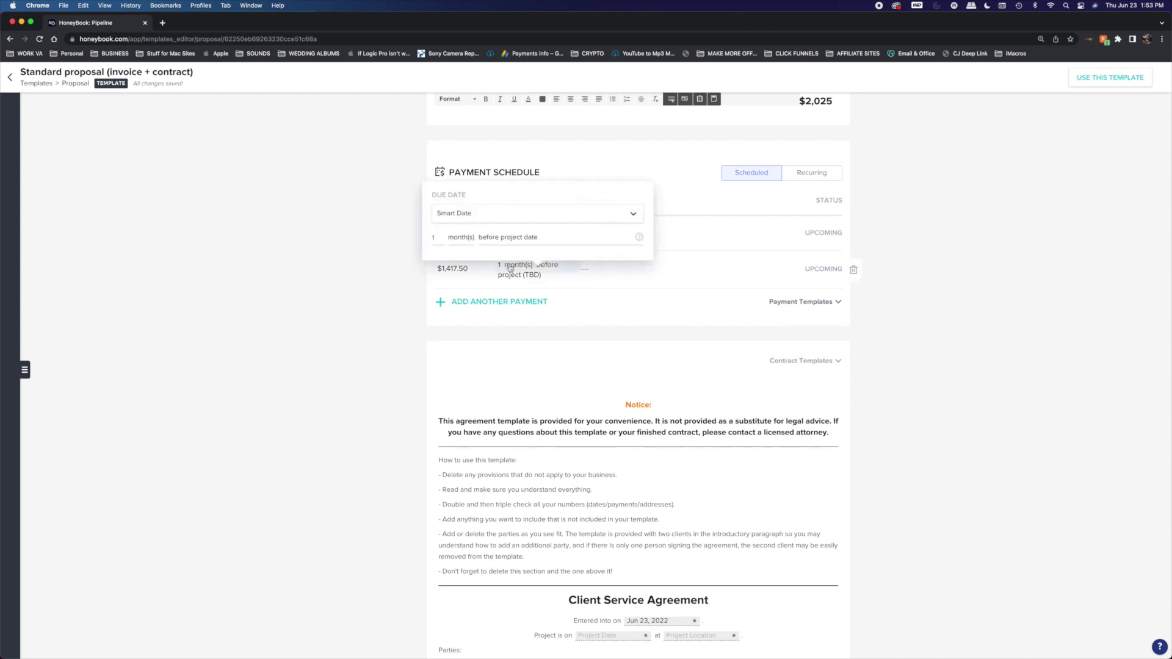
left_click(497, 214)
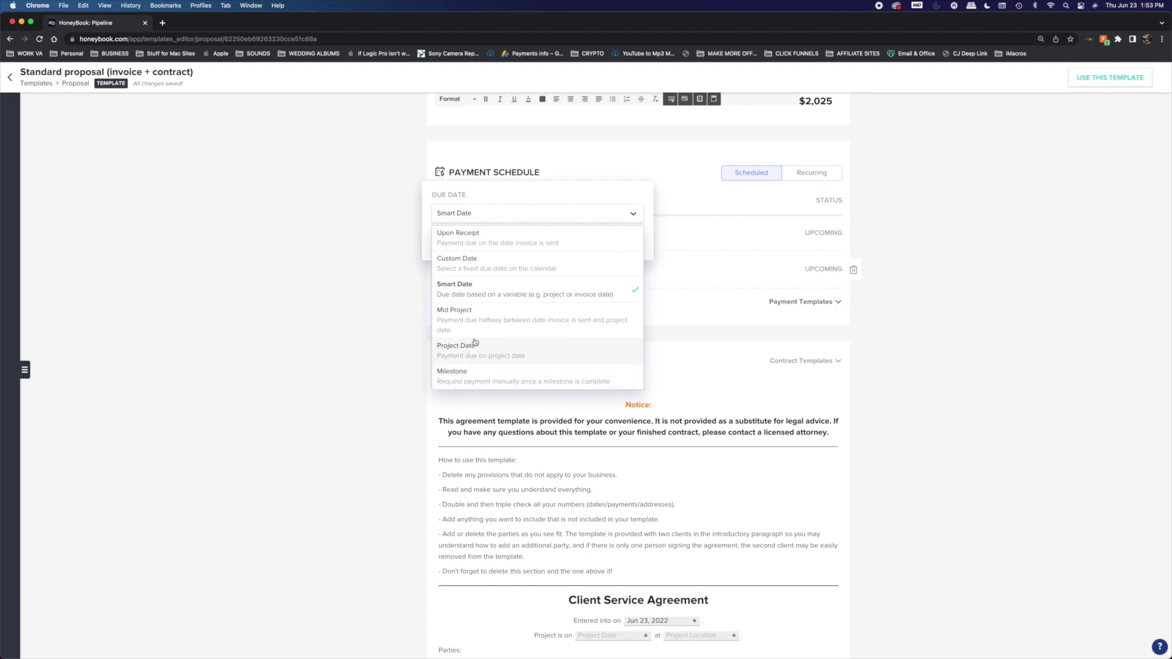
left_click(479, 373)
left_click(273, 334)
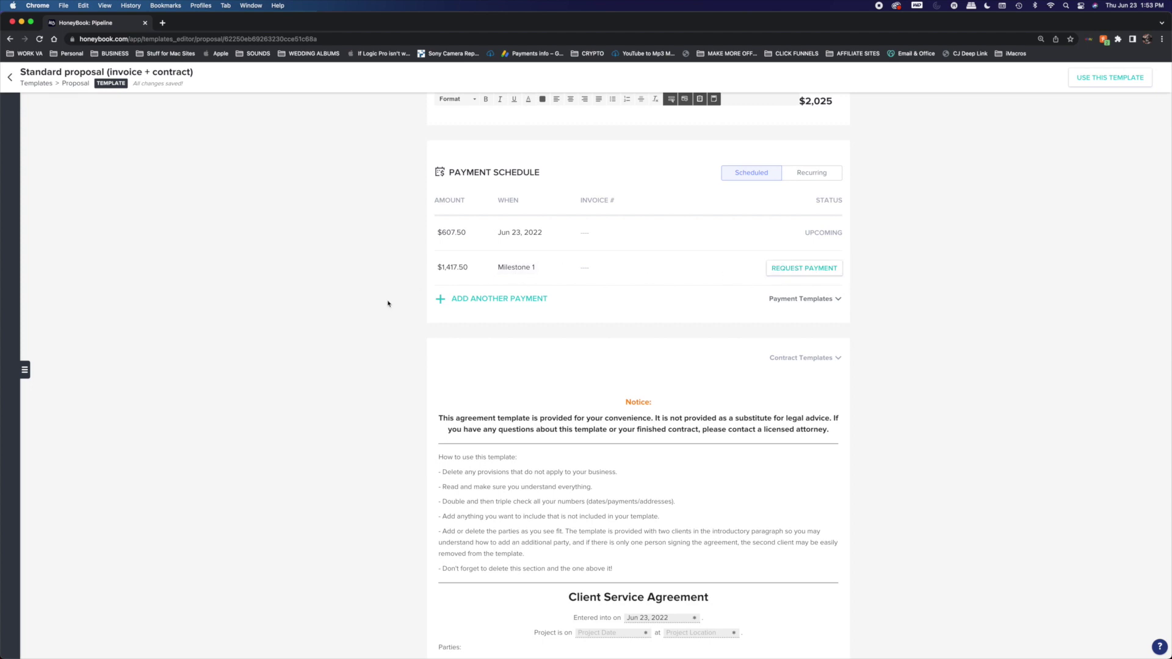
Step: Examine the payment schedule and the notice and usage instructions at the start of the contract
scroll(387, 303, "down", 2)
scroll(387, 303, "down", 3)
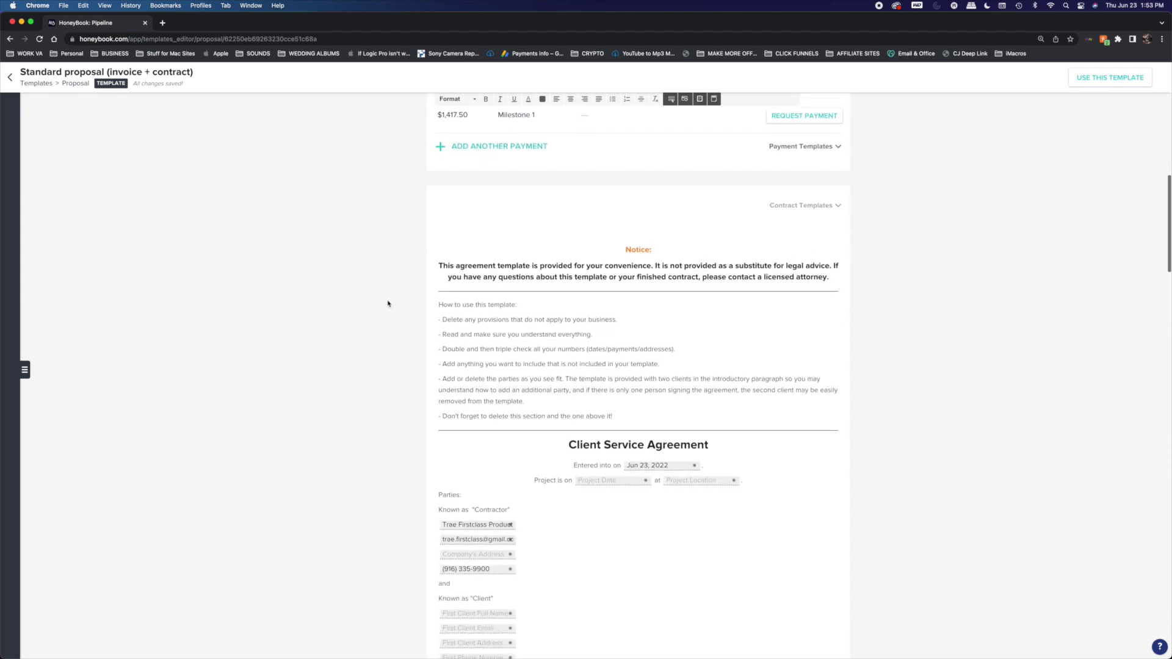
scroll(388, 303, "up", 1)
scroll(388, 303, "up", 4)
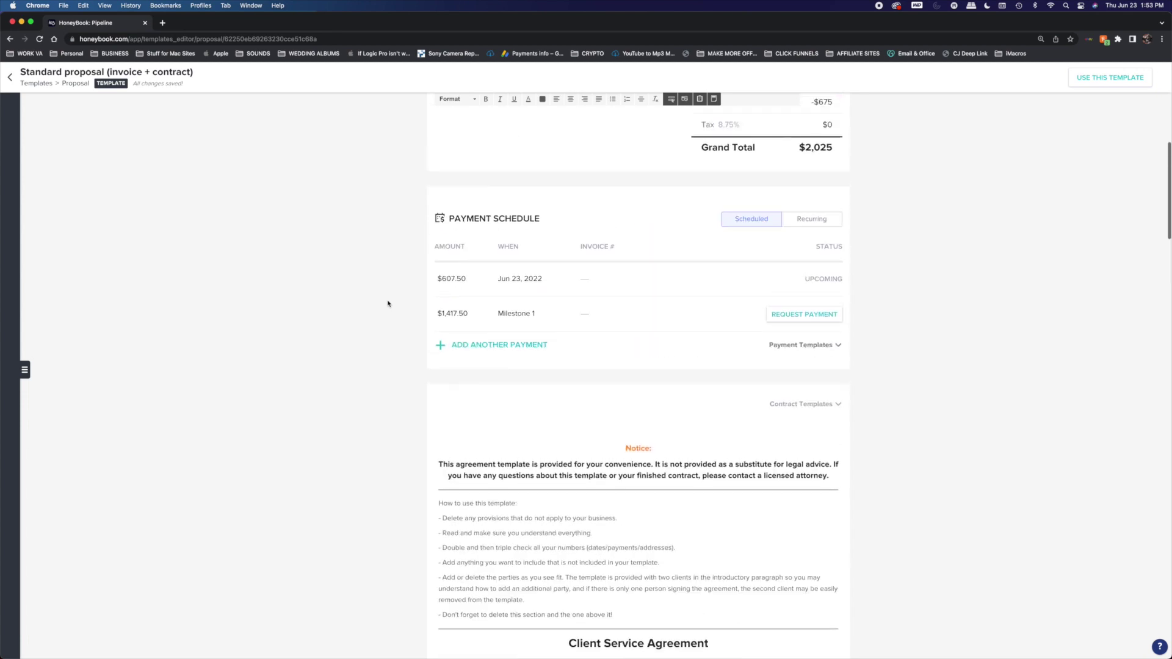
scroll(388, 304, "up", 1)
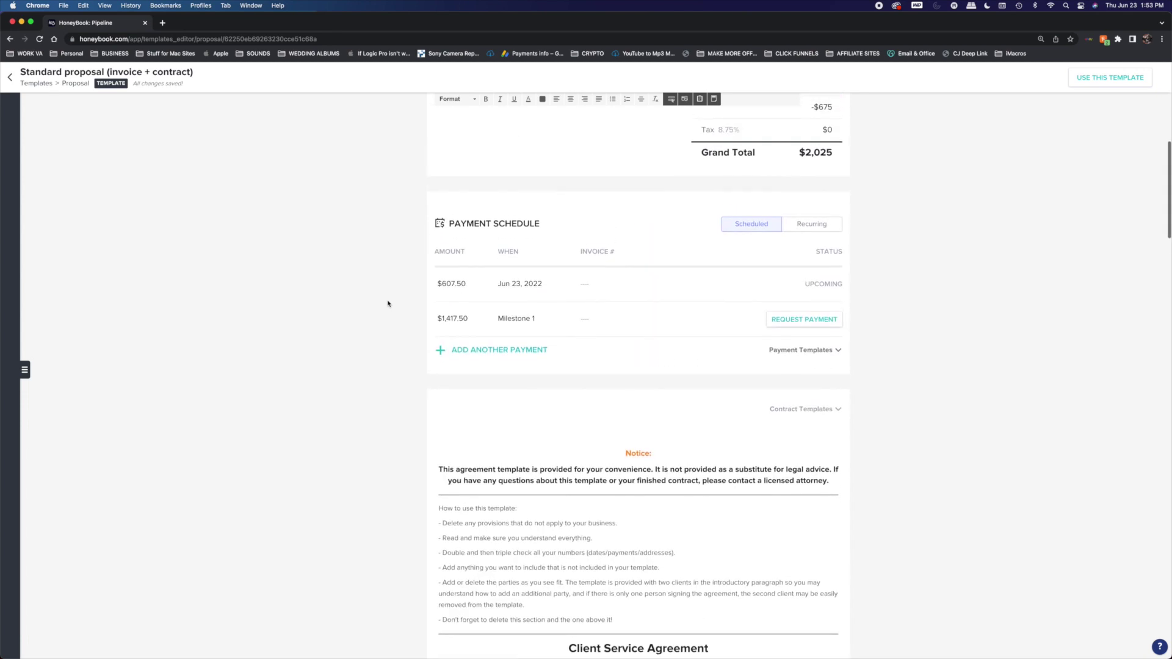
scroll(387, 304, "down", 5)
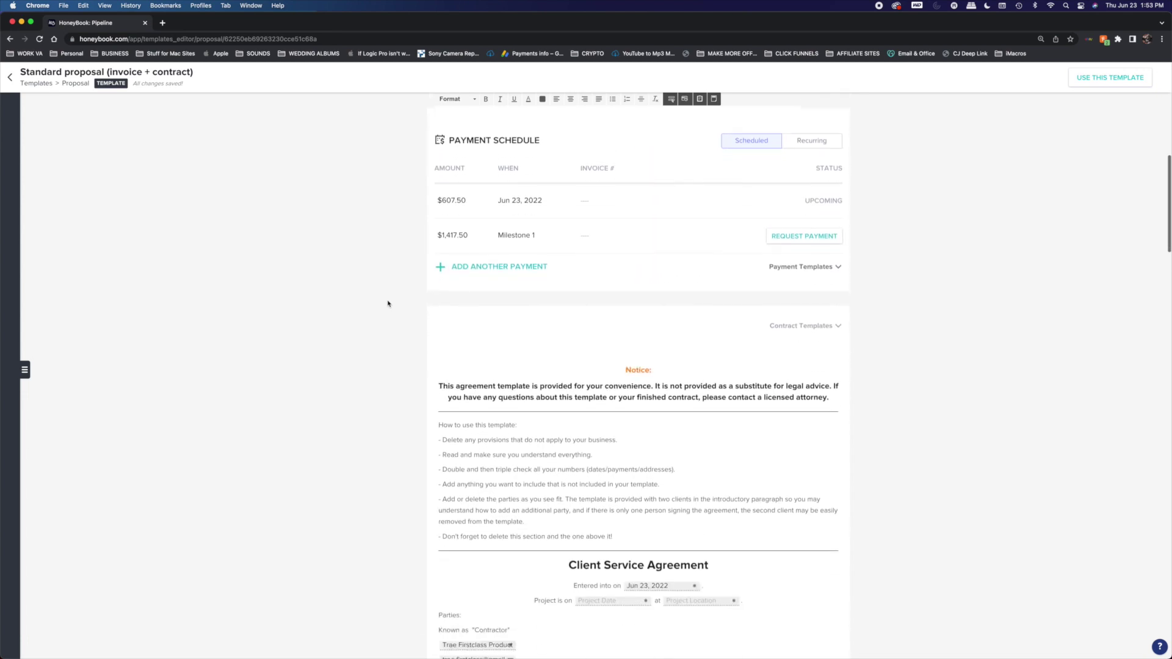
scroll(388, 304, "down", 2)
scroll(388, 303, "up", 3)
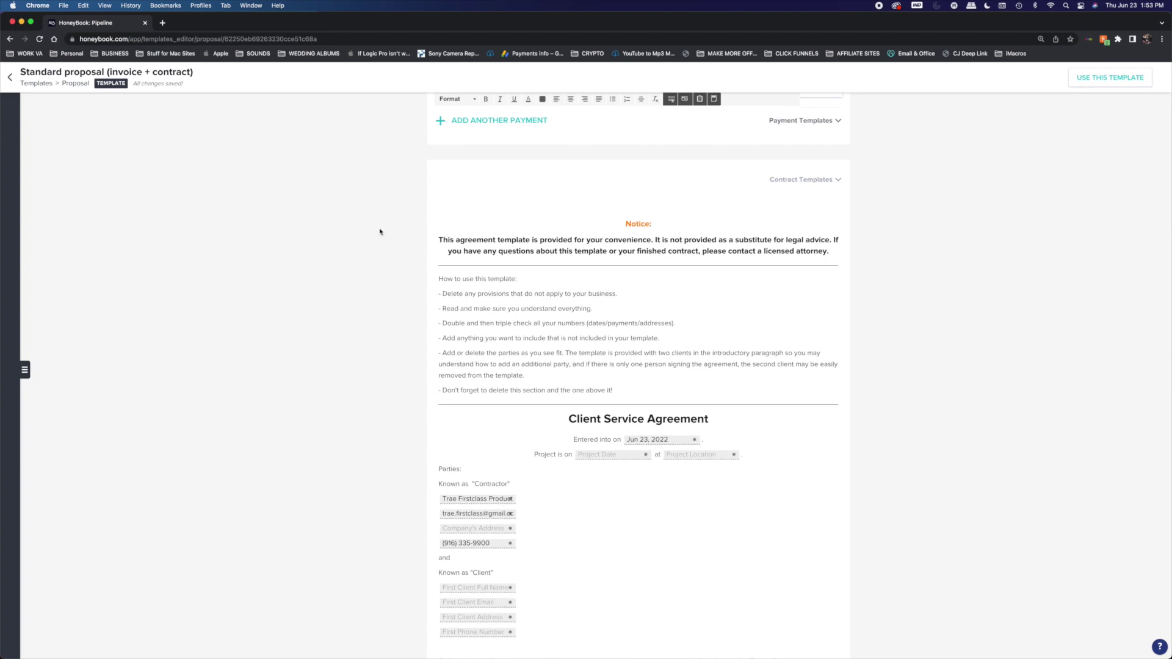
Step: Browse the contract templates and load General contract (HB Template) into the proposal, replacing the existing contract
left_click(800, 180)
scroll(792, 225, "down", 3)
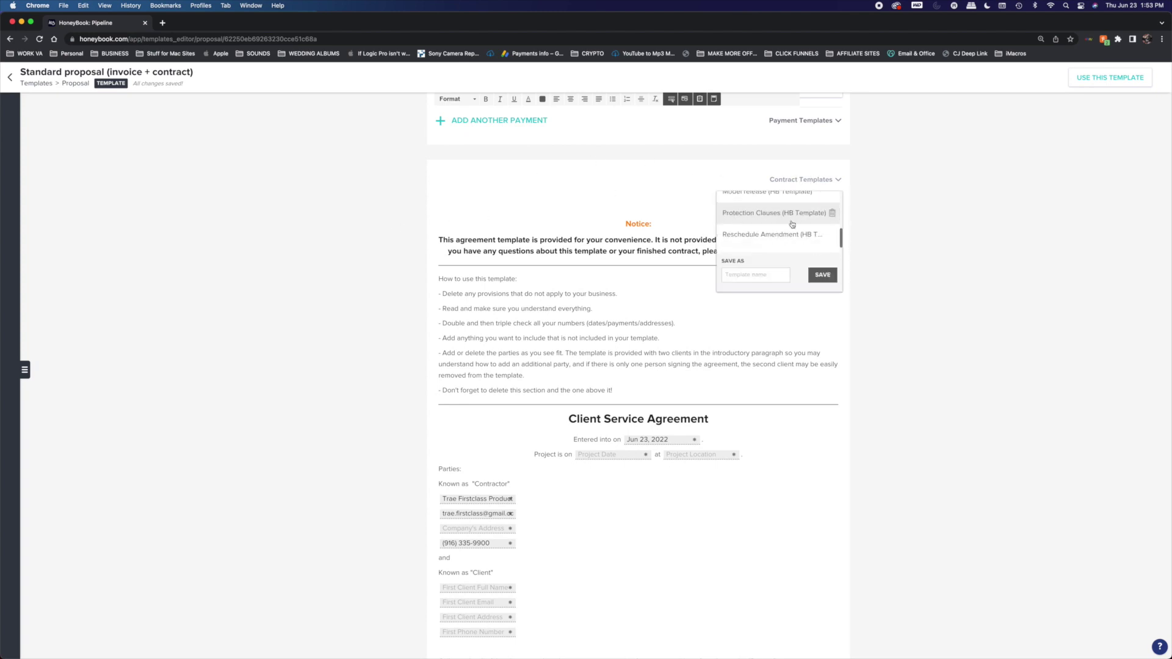
scroll(792, 223, "down", 4)
scroll(784, 193, "up", 3)
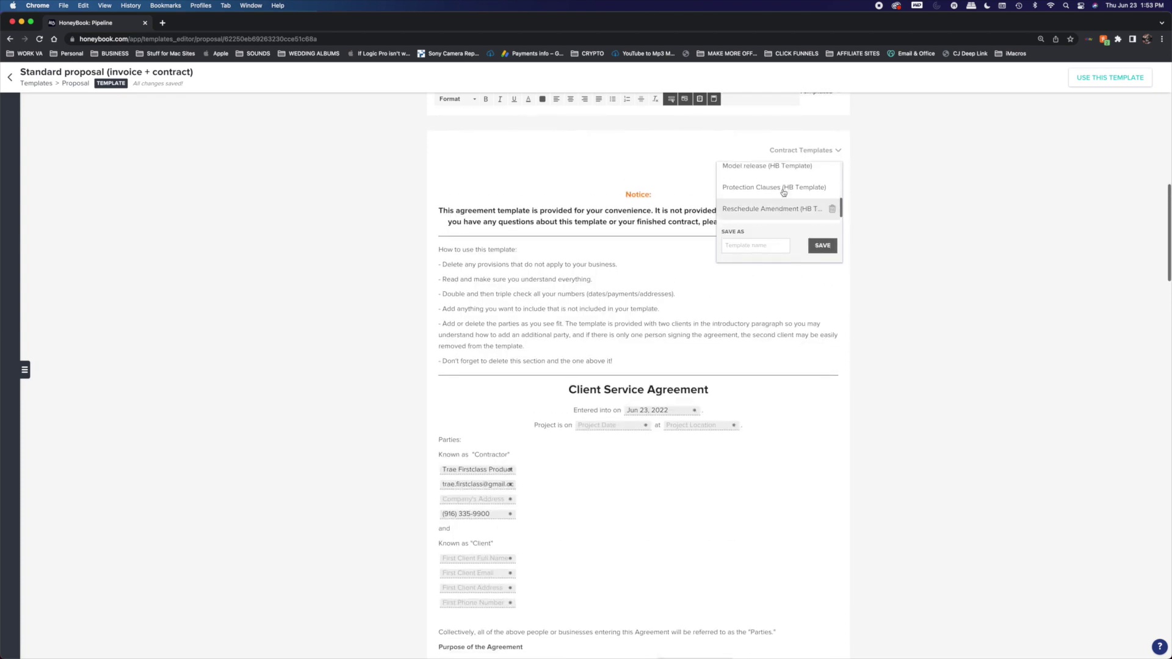
scroll(783, 193, "up", 5)
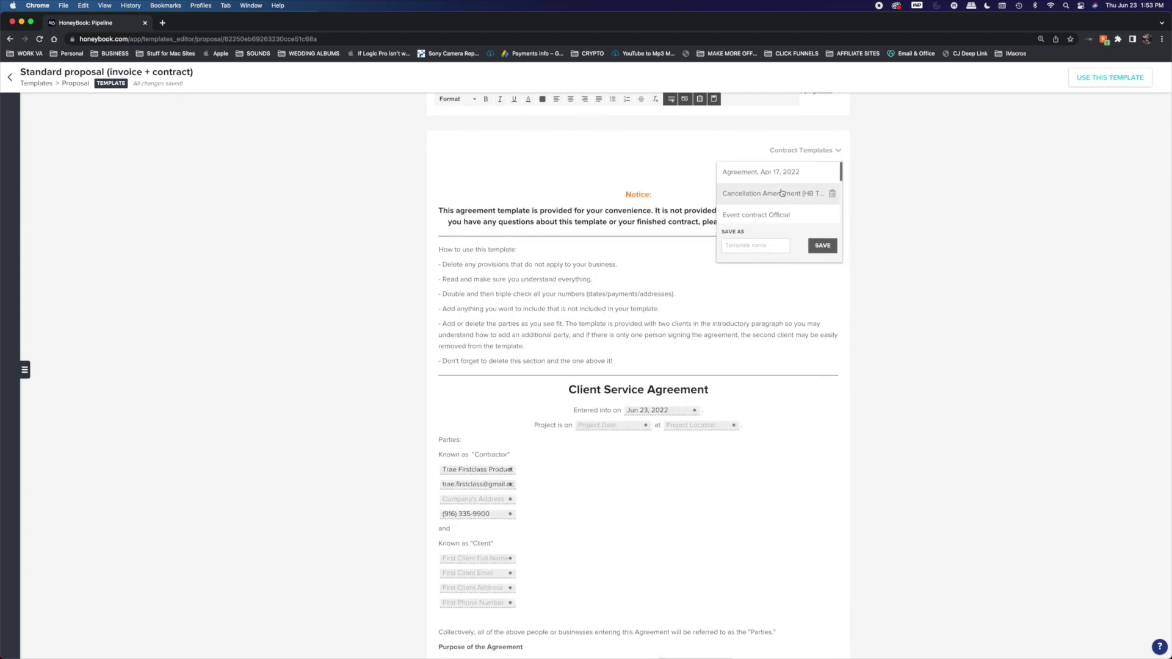
scroll(782, 193, "down", 3)
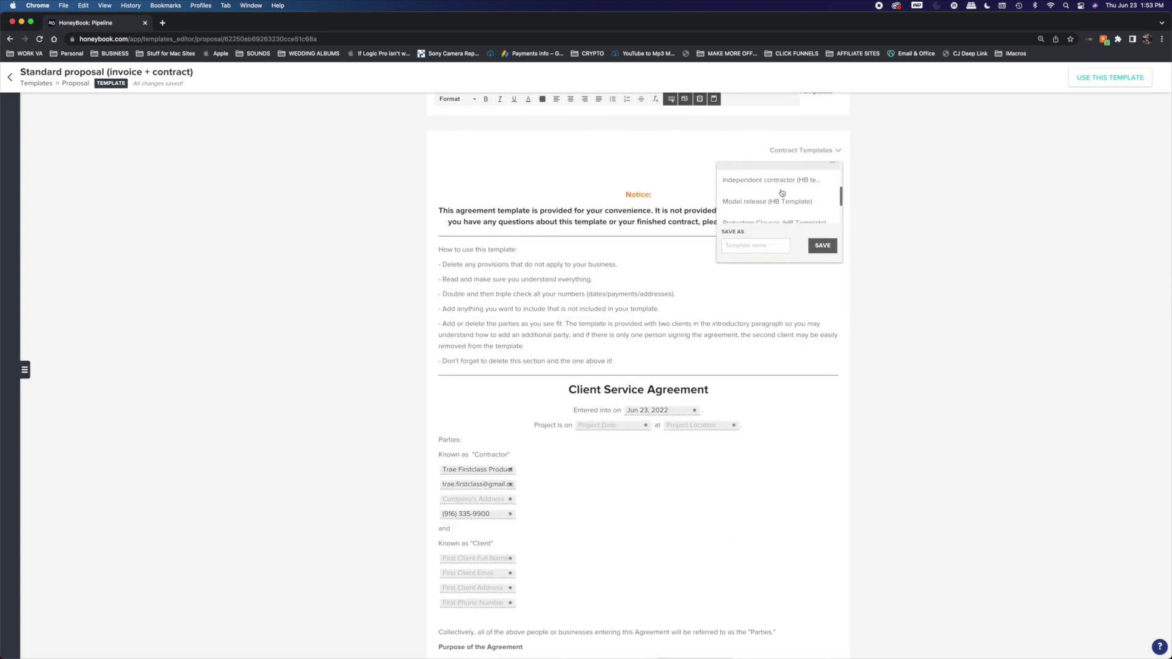
scroll(782, 193, "up", 2)
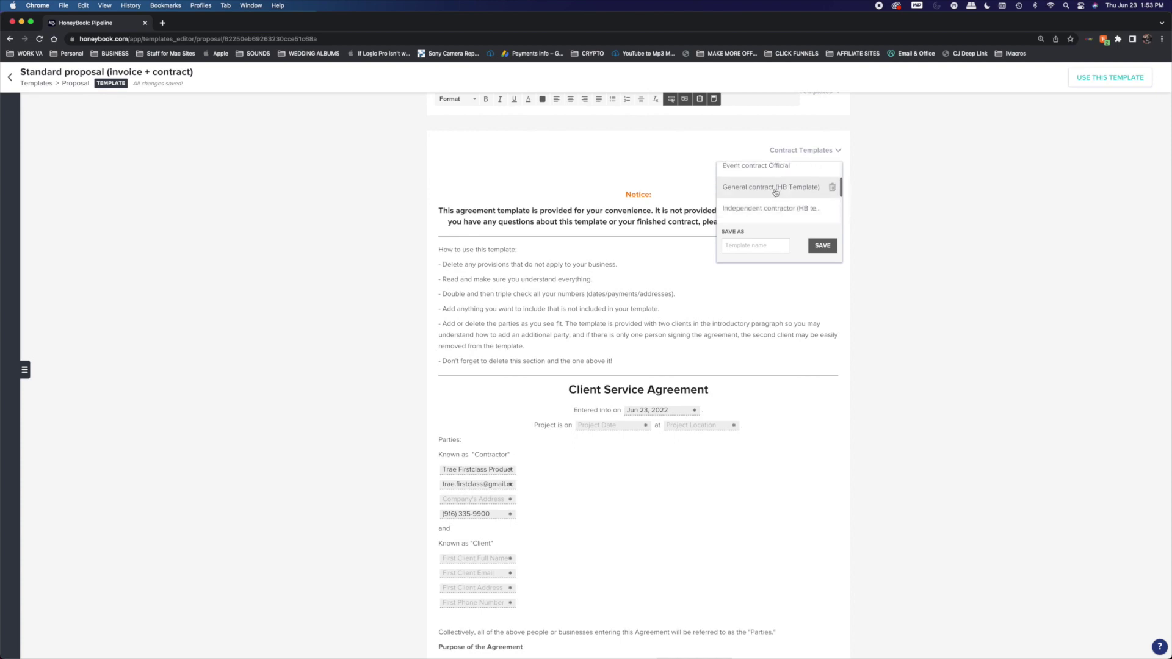
left_click(768, 190)
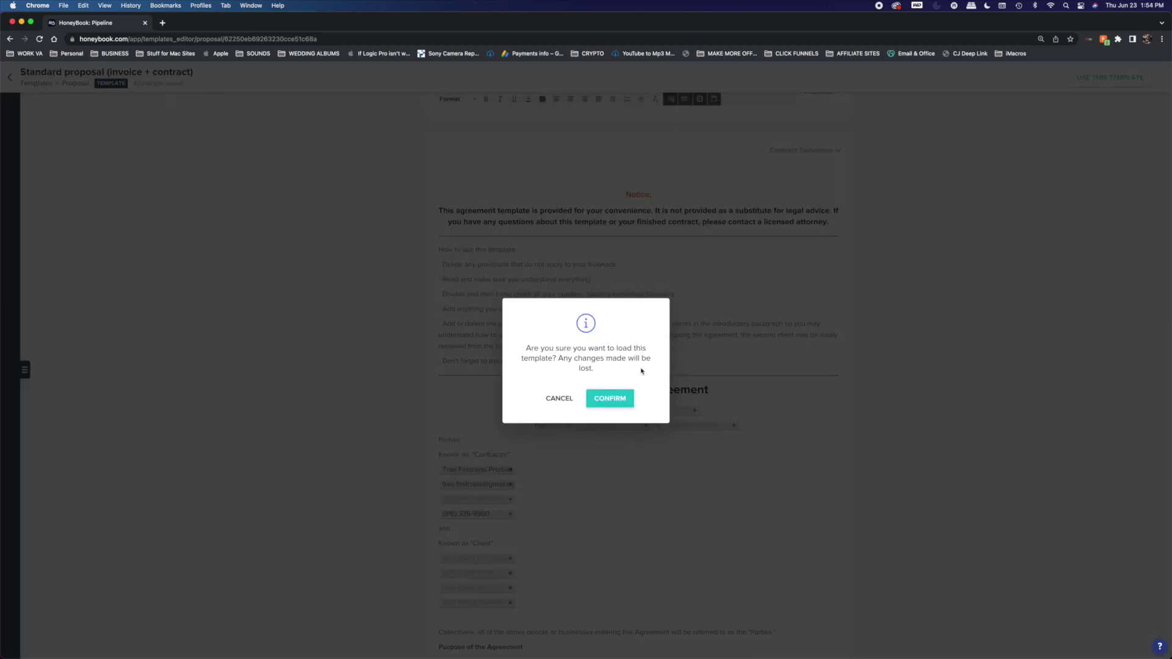
left_click(616, 396)
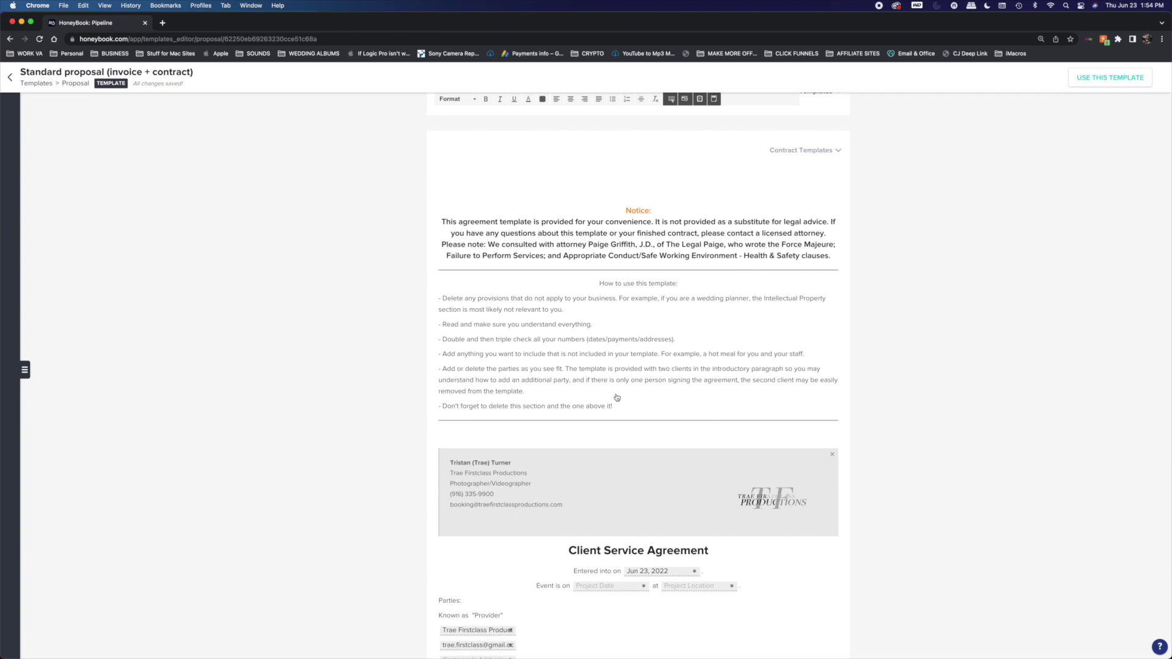
Step: Delete the legal Notice heading and paragraph at the start of the contract
scroll(617, 398, "down", 2)
left_click(581, 380)
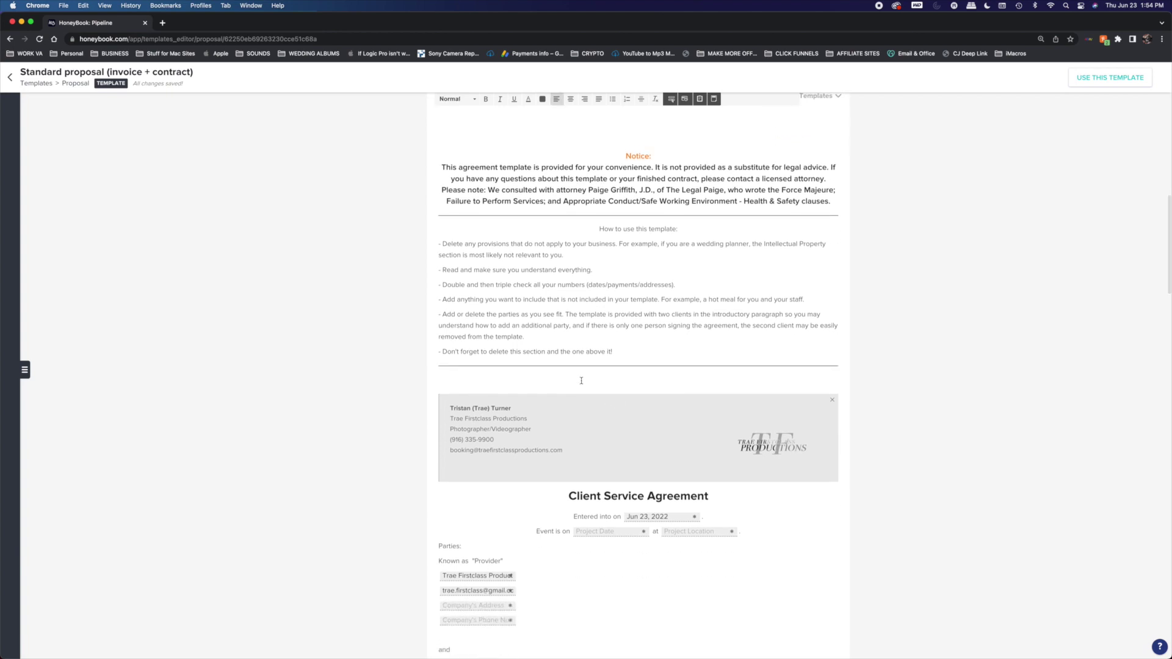
left_click_drag(579, 384, 376, 144)
left_click(479, 162)
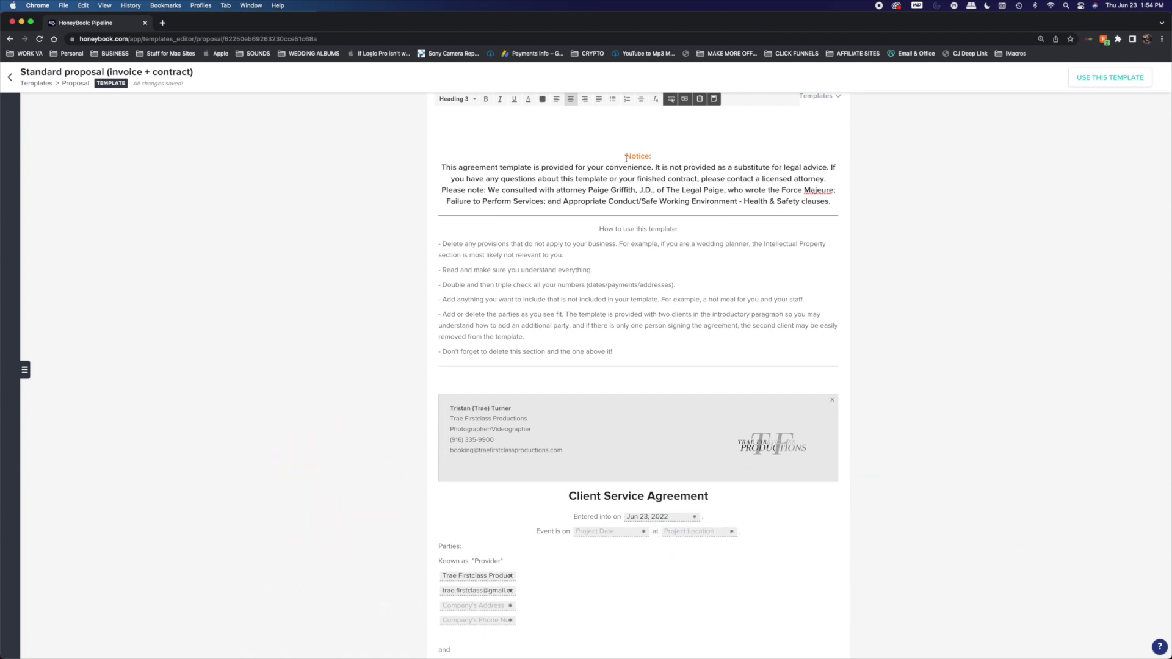
left_click_drag(626, 158, 824, 202)
key("BackSpace")
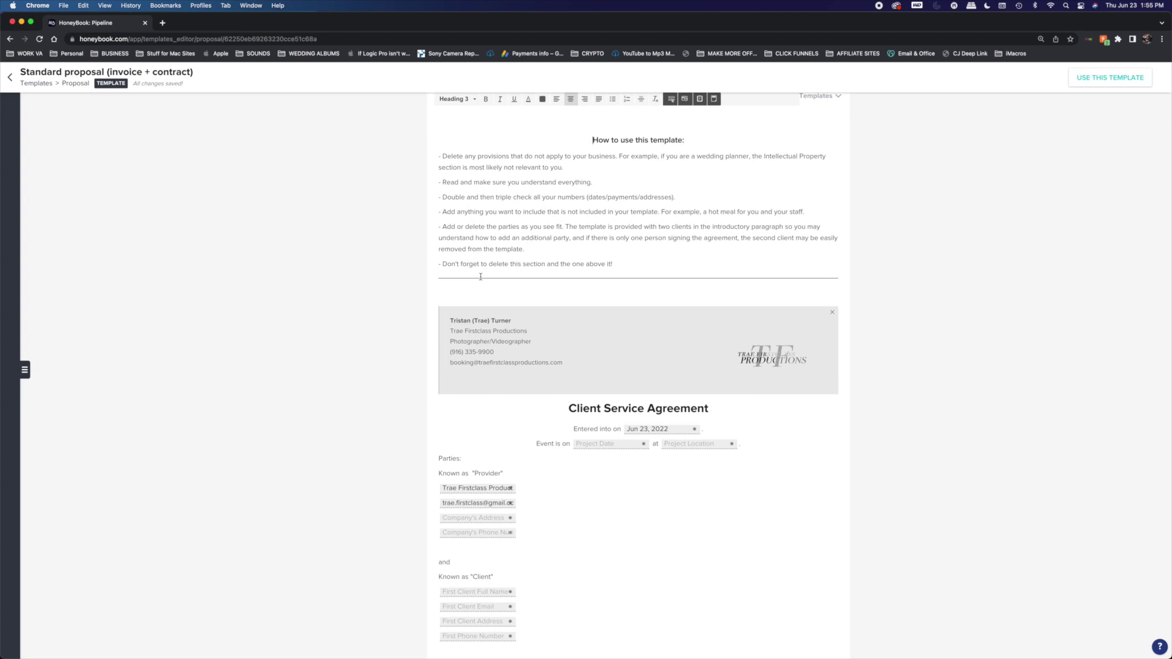
Step: Delete the "How to use this template" instructions and the divider line below them from the contract
scroll(550, 270, "up", 1)
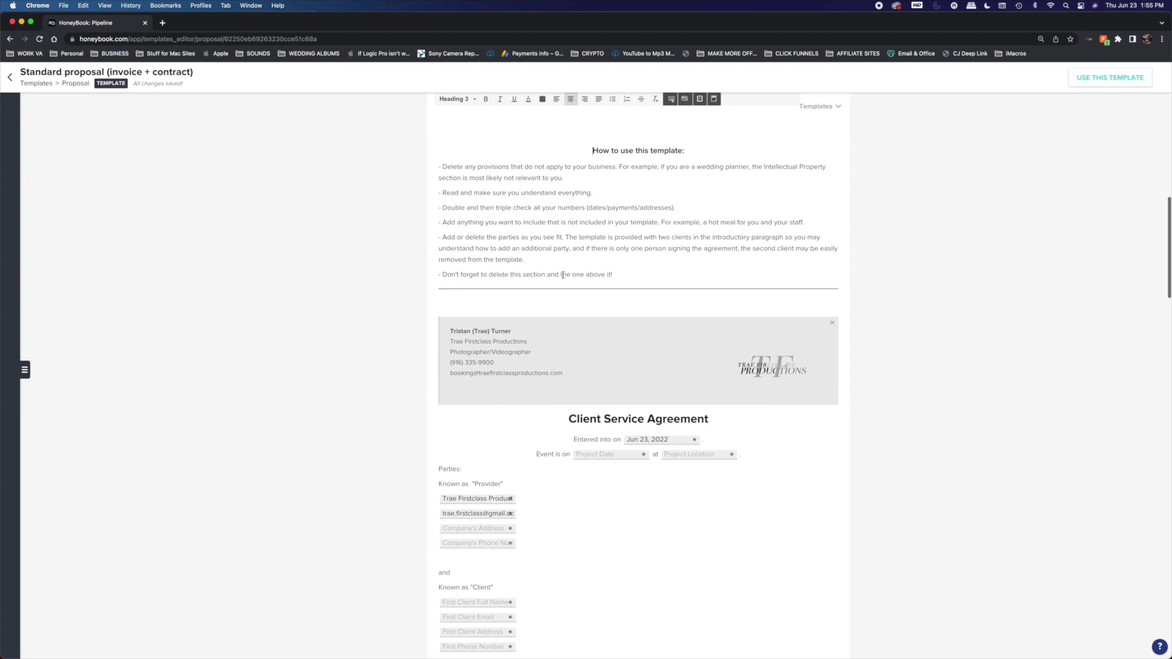
left_click_drag(453, 305, 383, 140)
key("BackSpace")
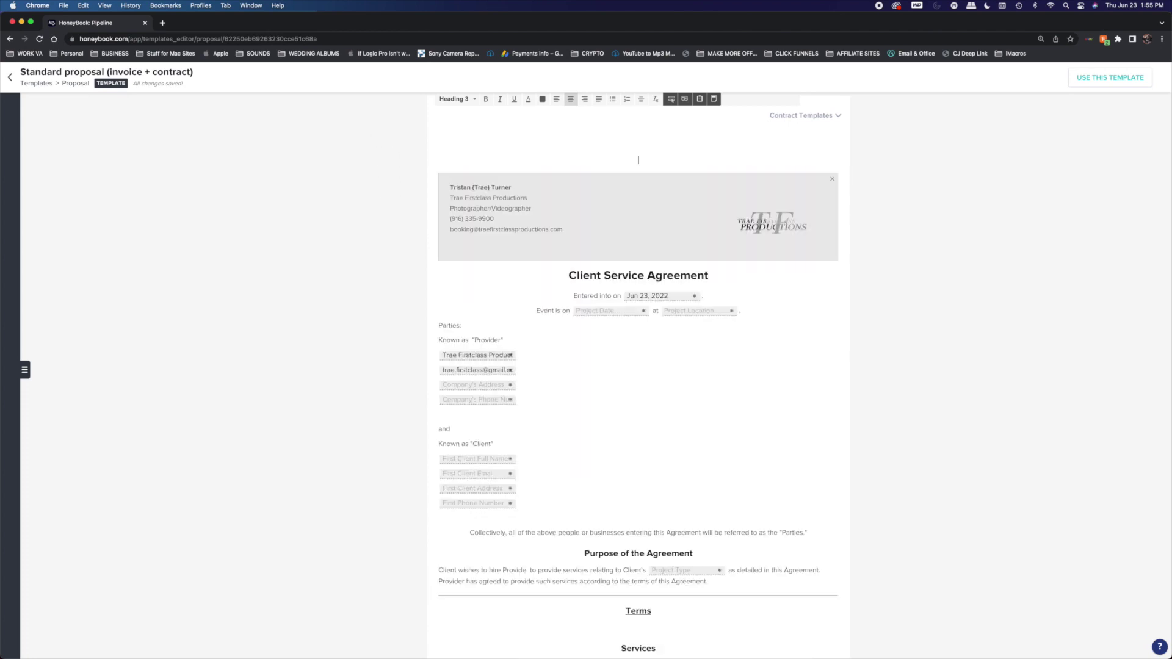
Step: Examine the contract's header block, Client Service Agreement details, parties and purpose section
scroll(960, 268, "up", 3)
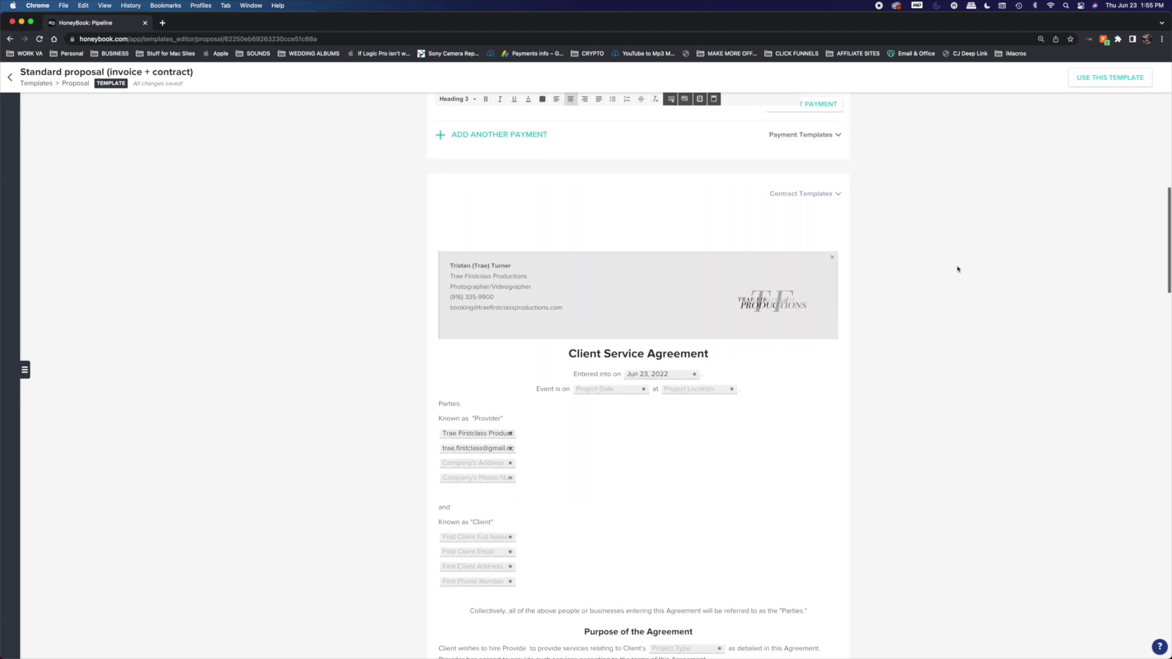
scroll(969, 264, "down", 1)
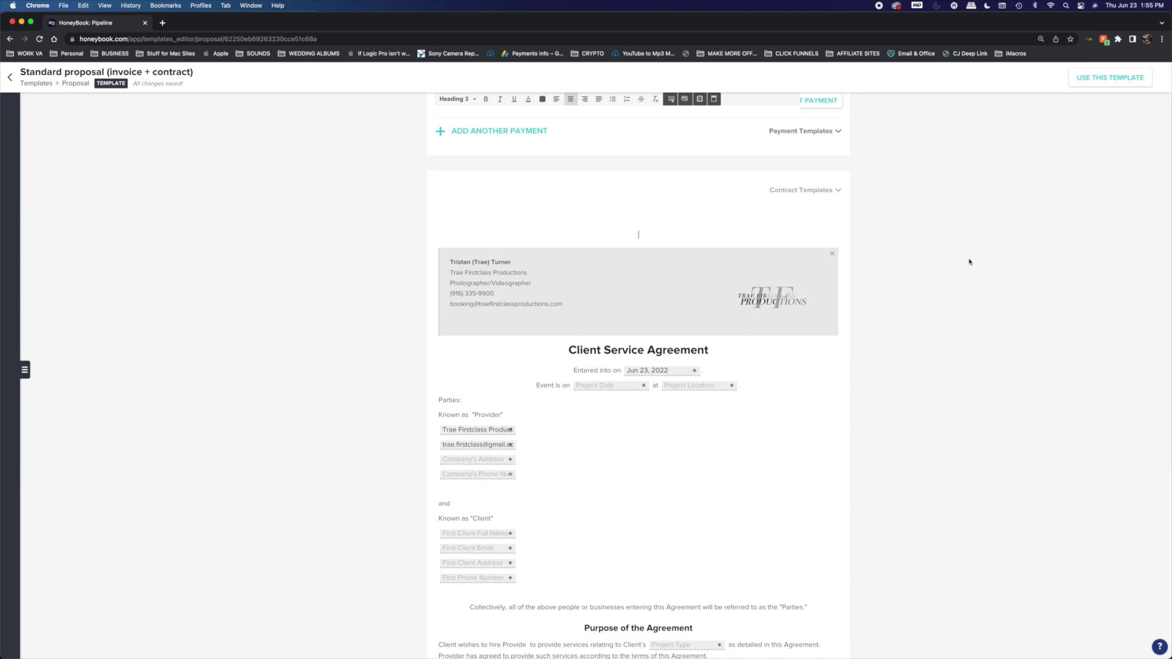
scroll(961, 263, "down", 2)
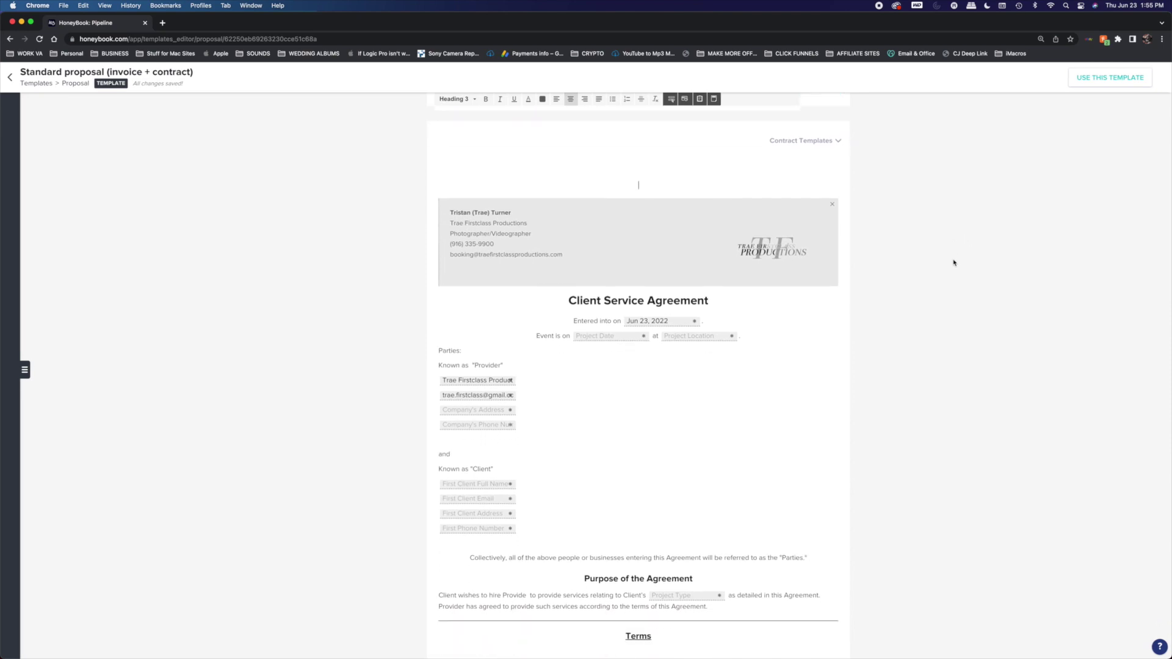
scroll(891, 268, "down", 1)
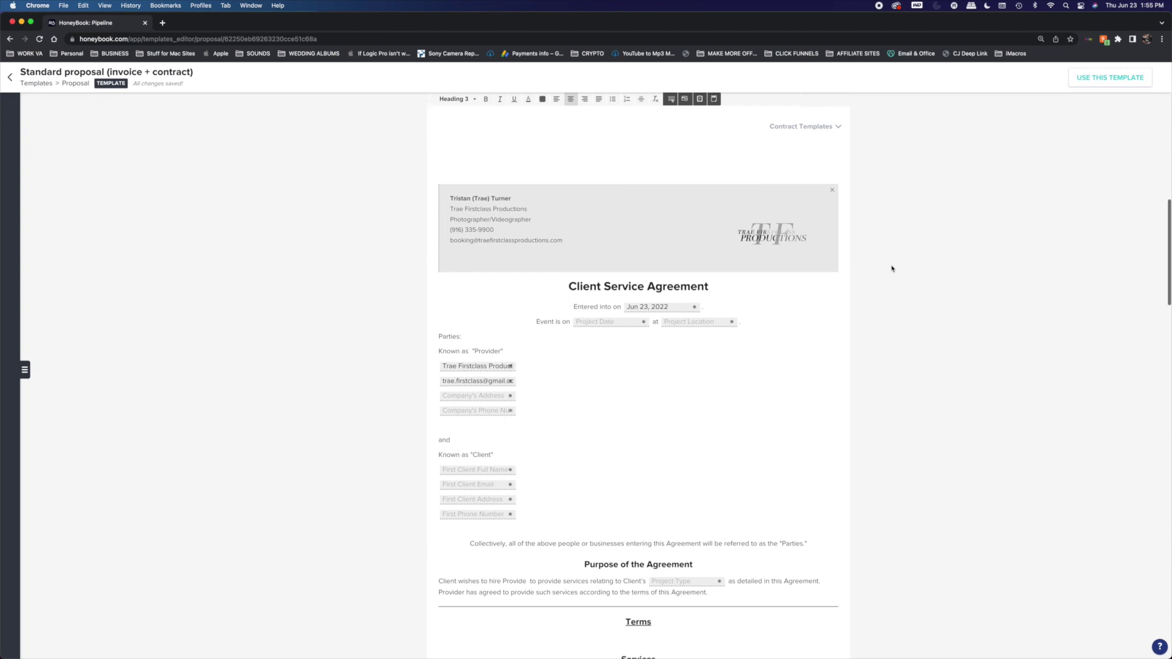
scroll(891, 268, "down", 3)
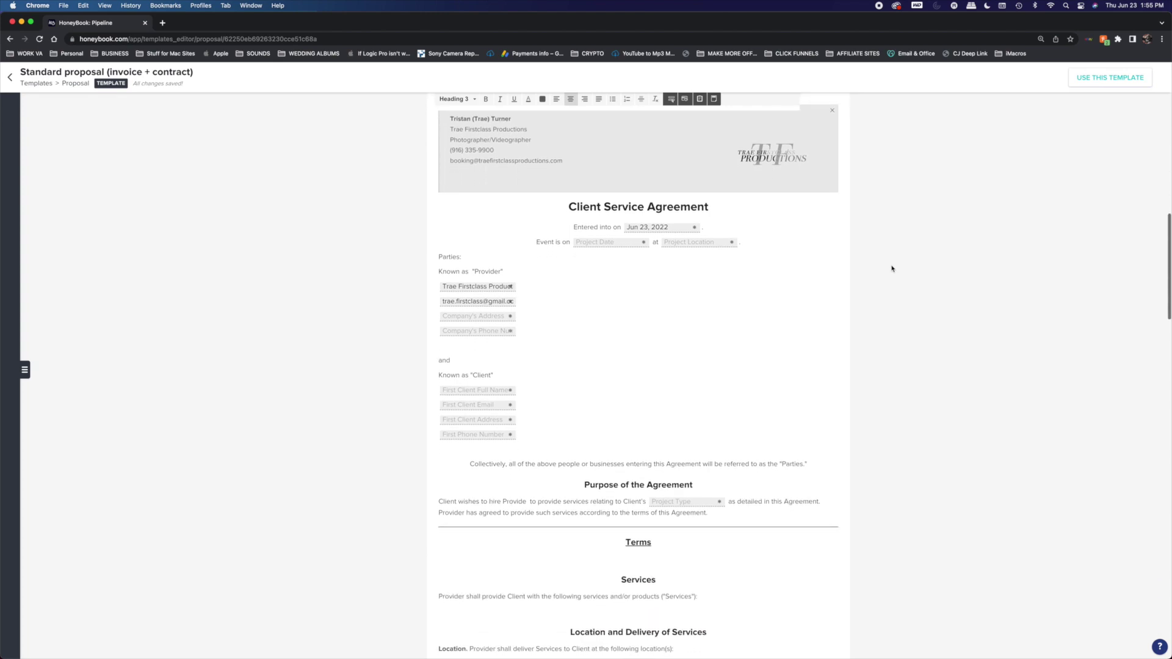
Step: Examine the contract's parties and terms, from Services and payment through Intellectual Property, Artistic Release, Cancellation, Impossibility and Appropriate Conduct
scroll(891, 268, "down", 1)
scroll(891, 269, "up", 2)
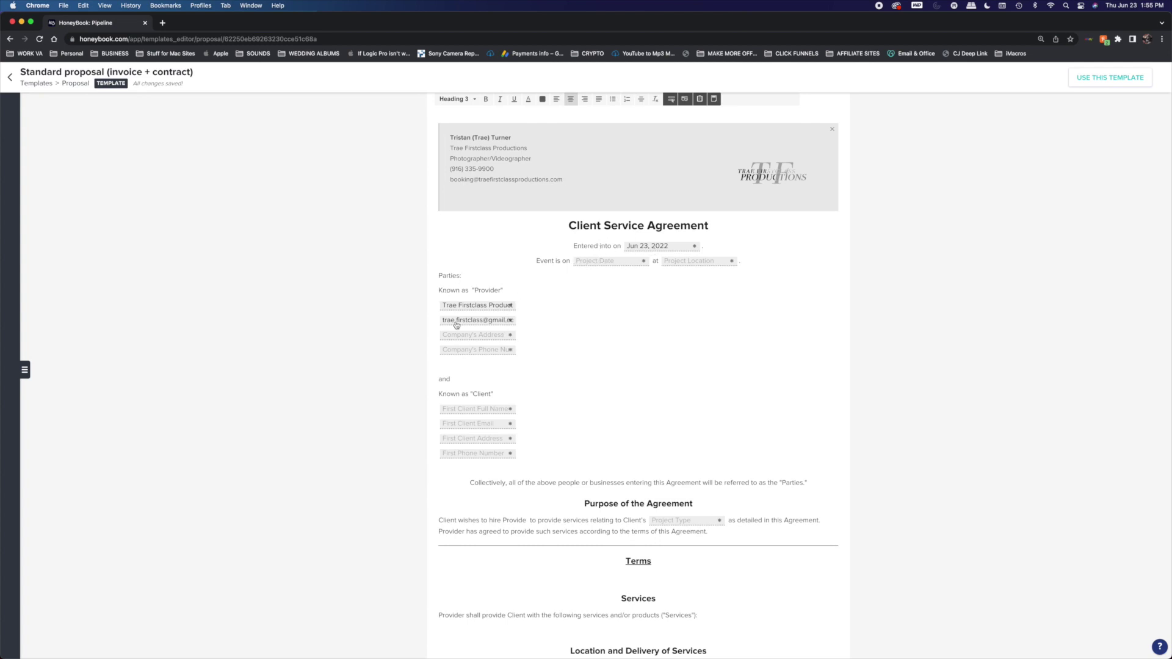
scroll(527, 366, "down", 5)
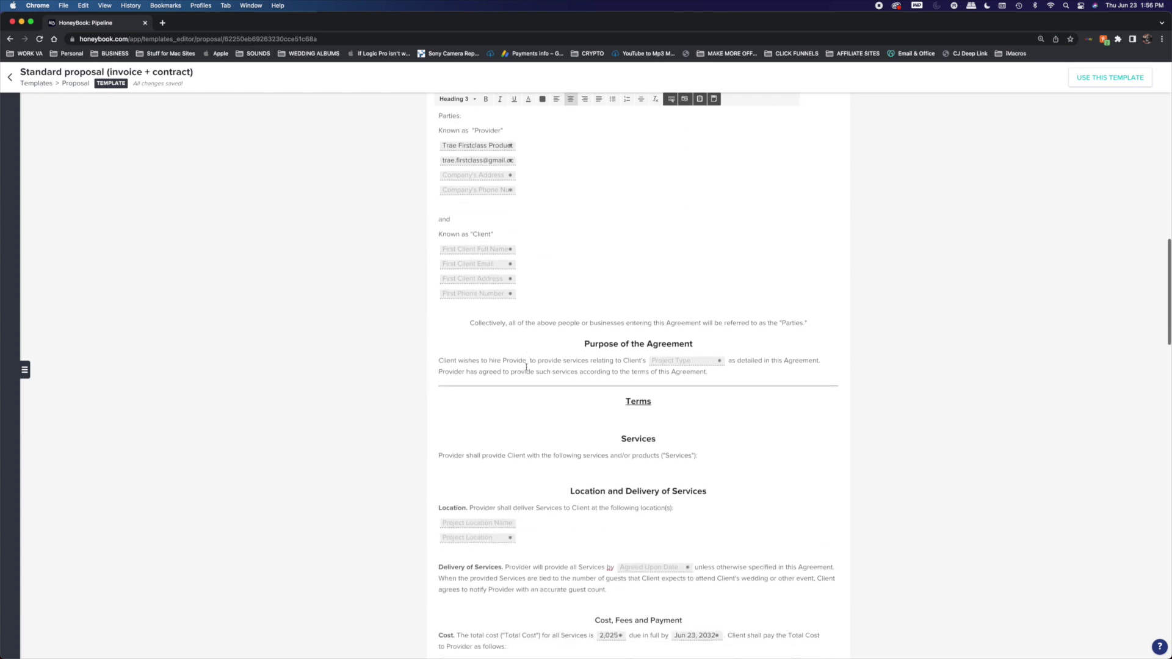
scroll(610, 350, "down", 3)
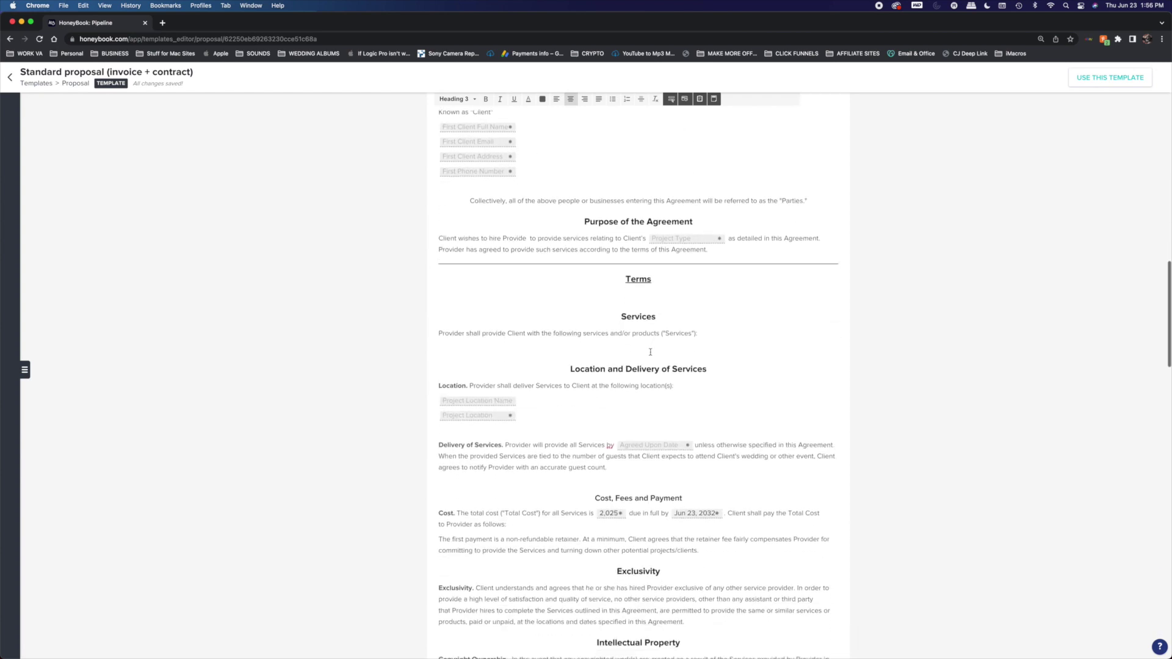
scroll(650, 351, "down", 5)
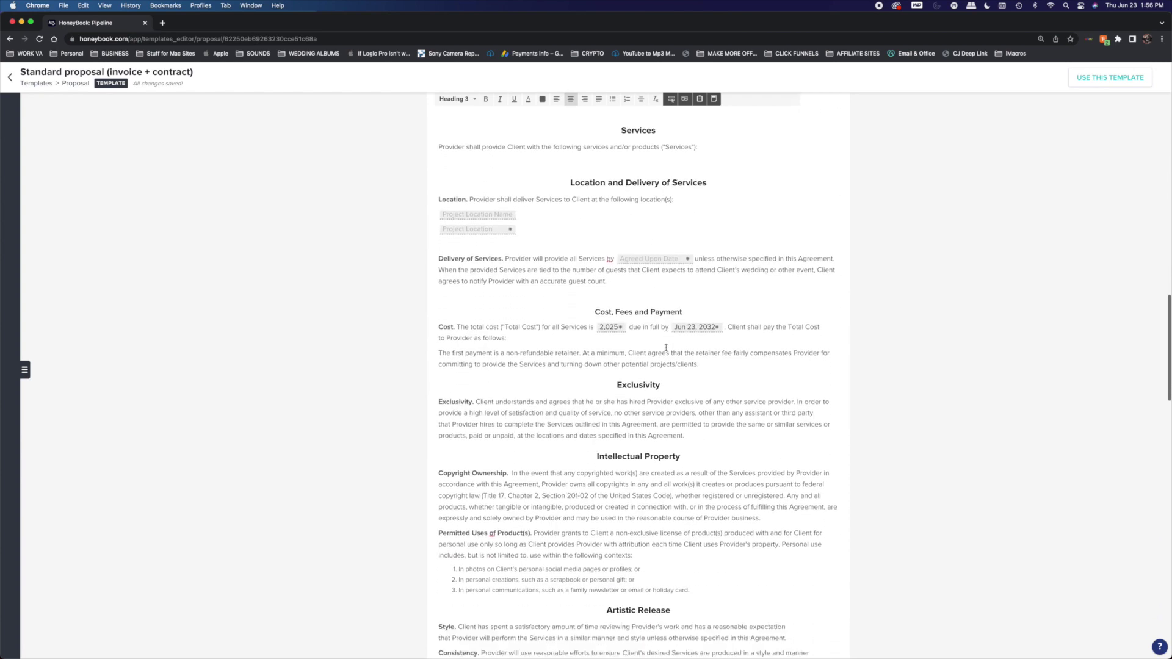
scroll(666, 348, "down", 5)
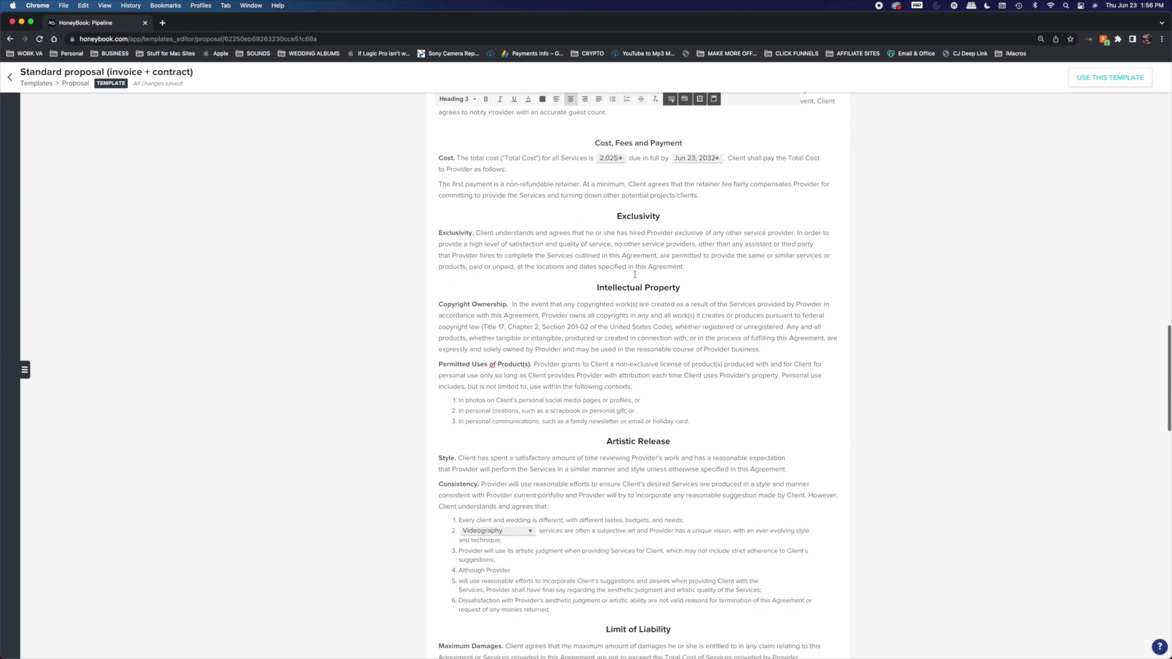
scroll(635, 275, "down", 5)
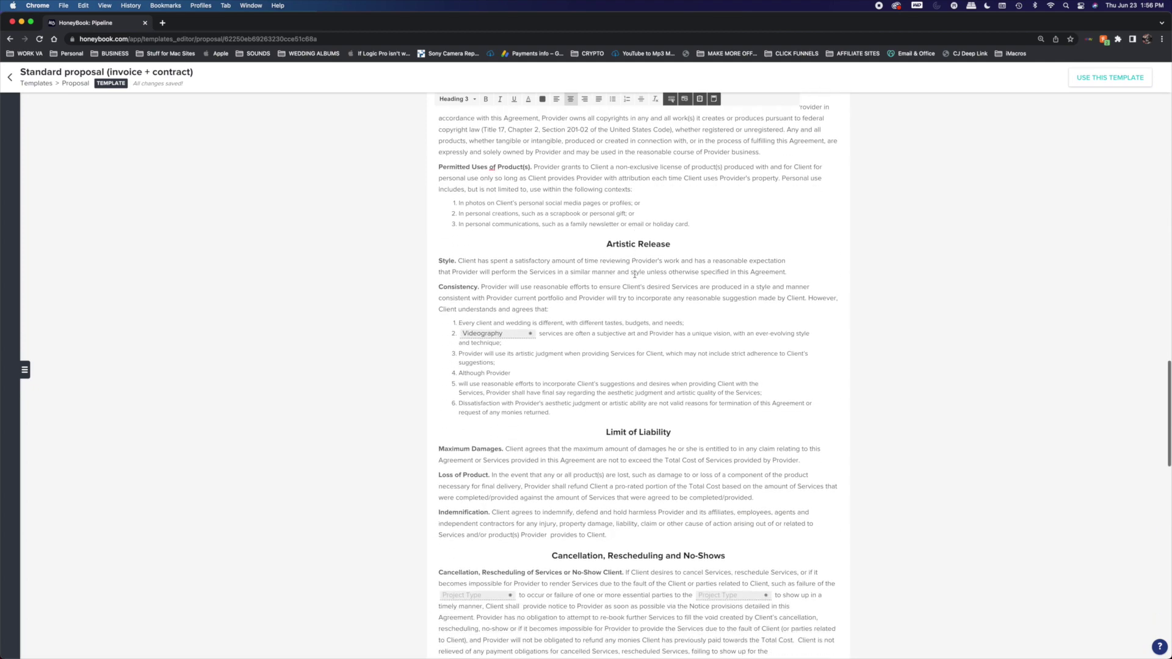
scroll(635, 275, "down", 4)
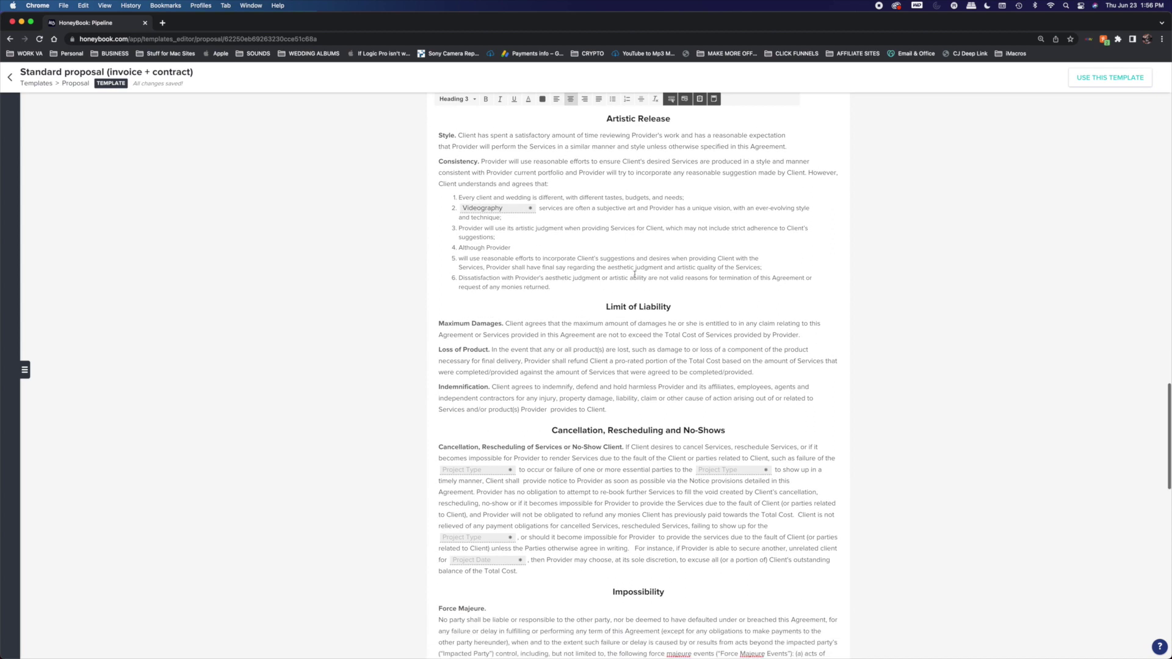
scroll(634, 275, "down", 5)
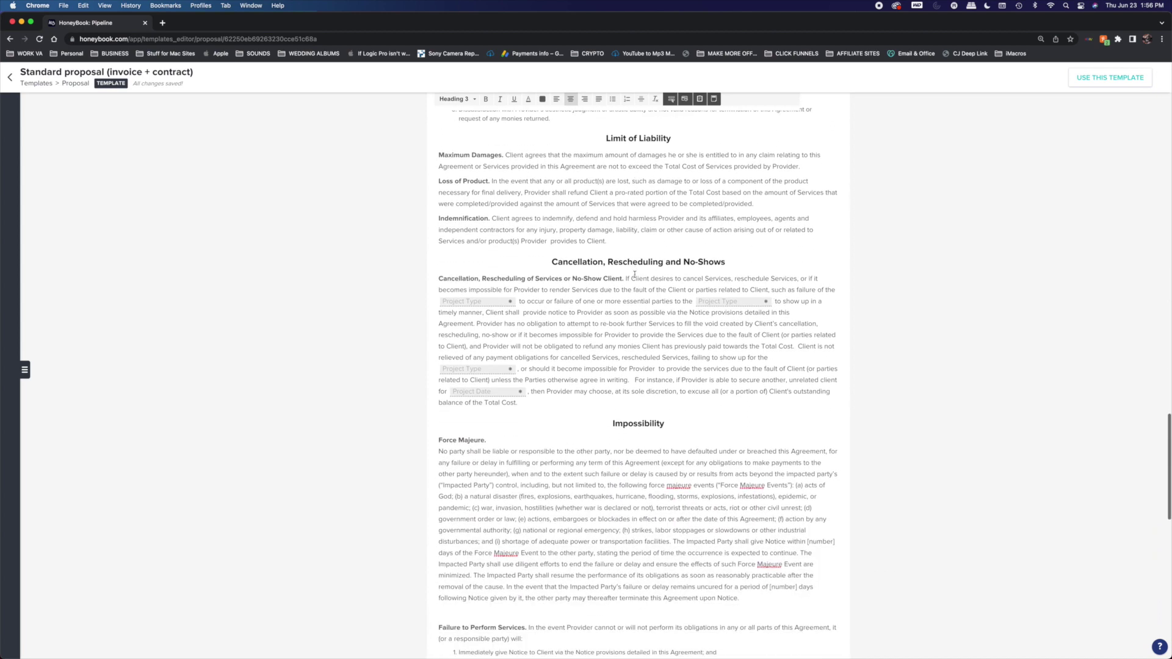
scroll(635, 275, "down", 1)
scroll(634, 275, "down", 3)
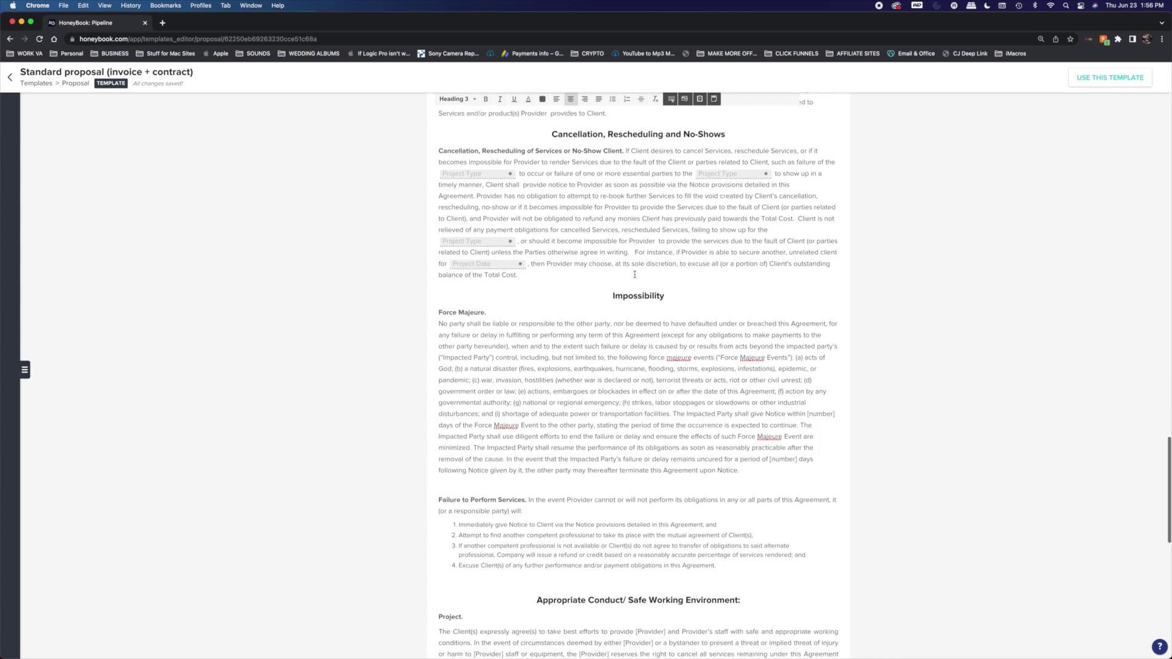
scroll(634, 274, "down", 1)
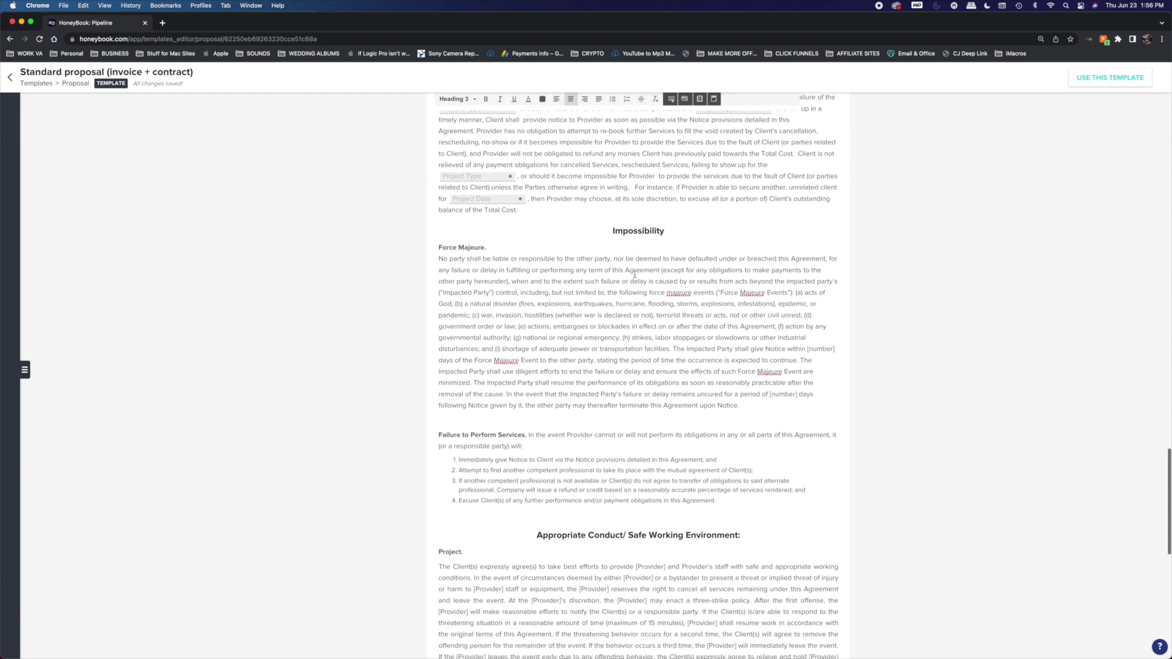
scroll(635, 275, "down", 5)
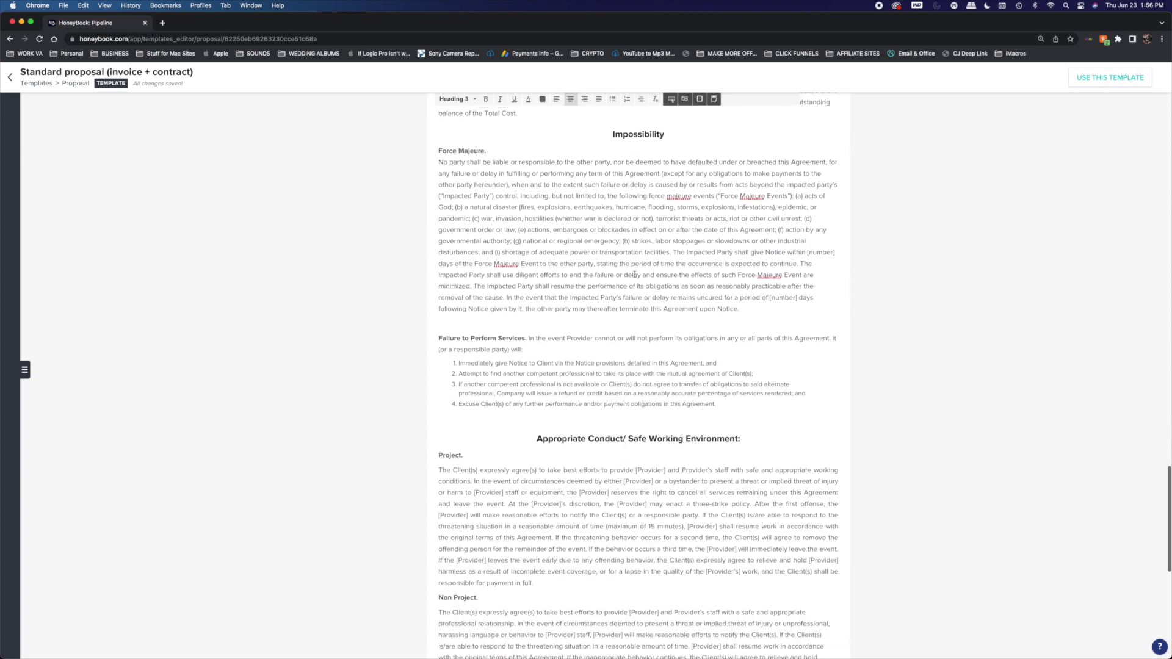
scroll(635, 275, "down", 4)
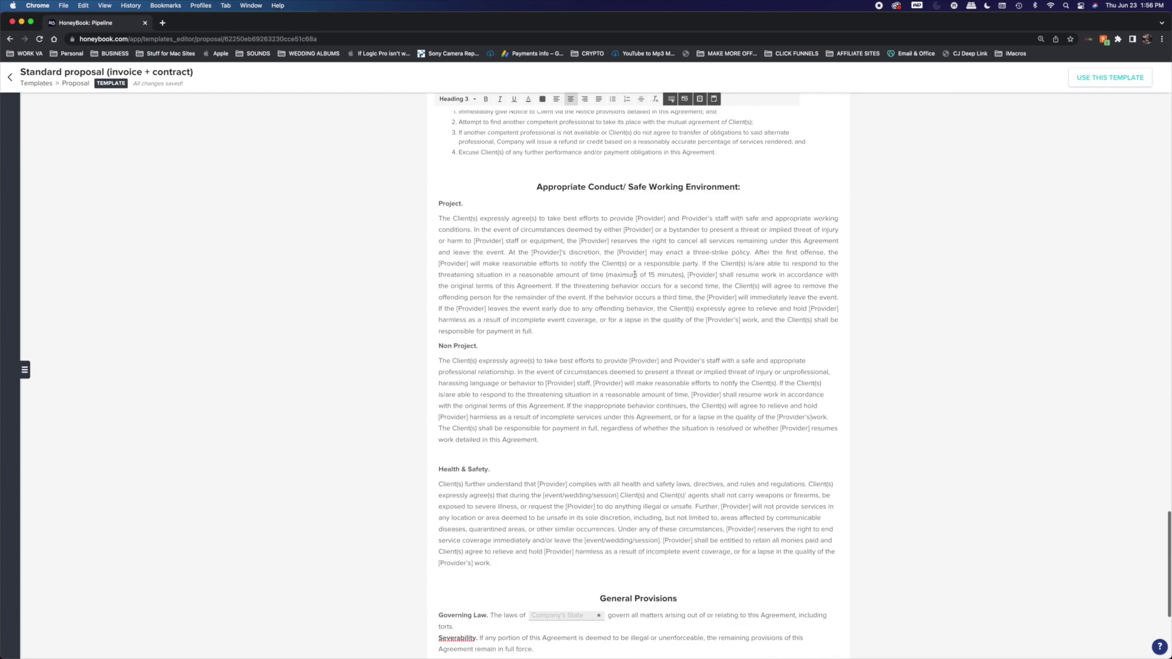
scroll(635, 274, "up", 20)
scroll(635, 275, "up", 2)
scroll(635, 274, "down", 4)
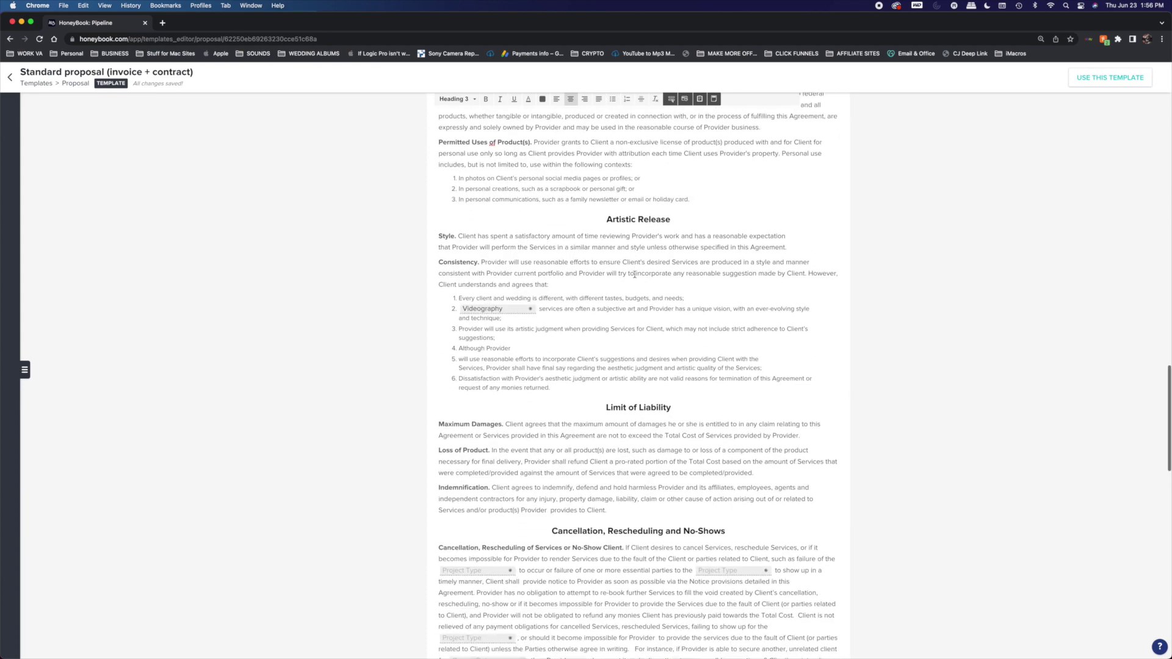
scroll(635, 274, "down", 5)
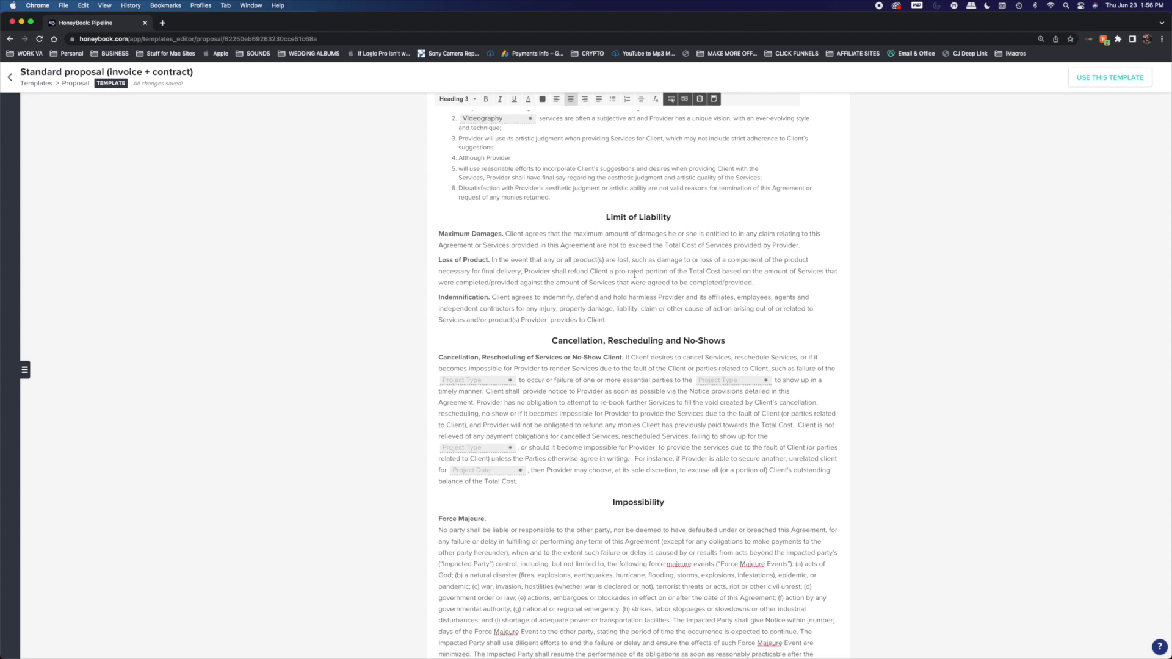
scroll(635, 274, "down", 20)
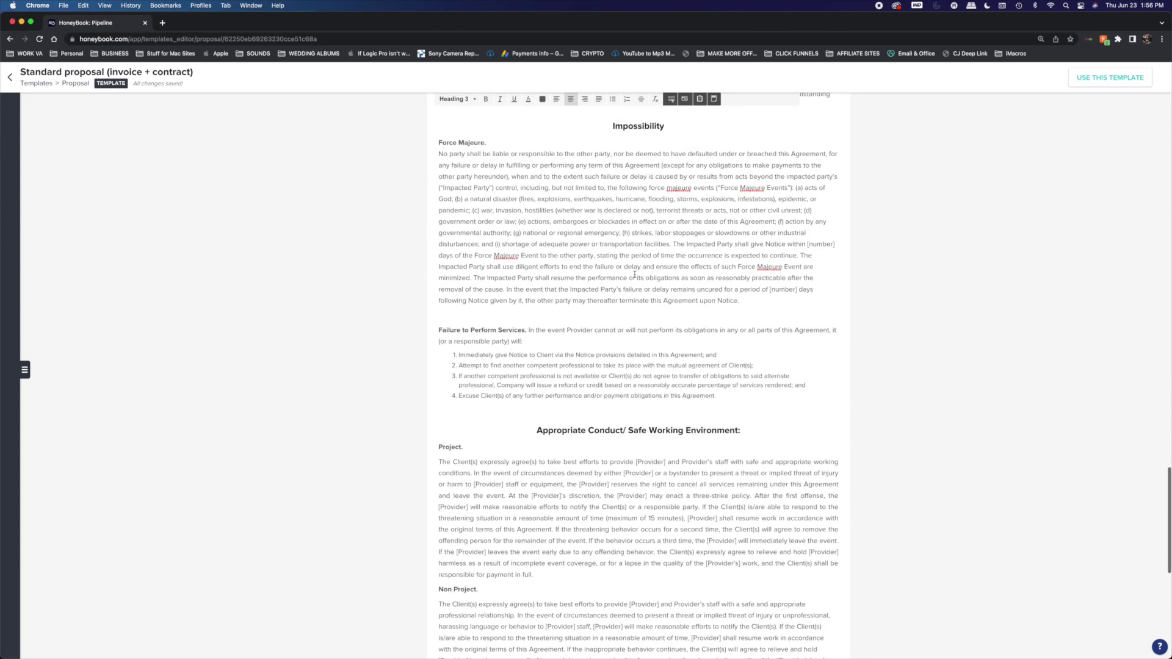
Step: Delete the Non Project heading and paragraph from the Appropriate Conduct/ Safe Working Environment section, leaving a blank line before Health & Safety
scroll(635, 275, "down", 1)
left_click(549, 199)
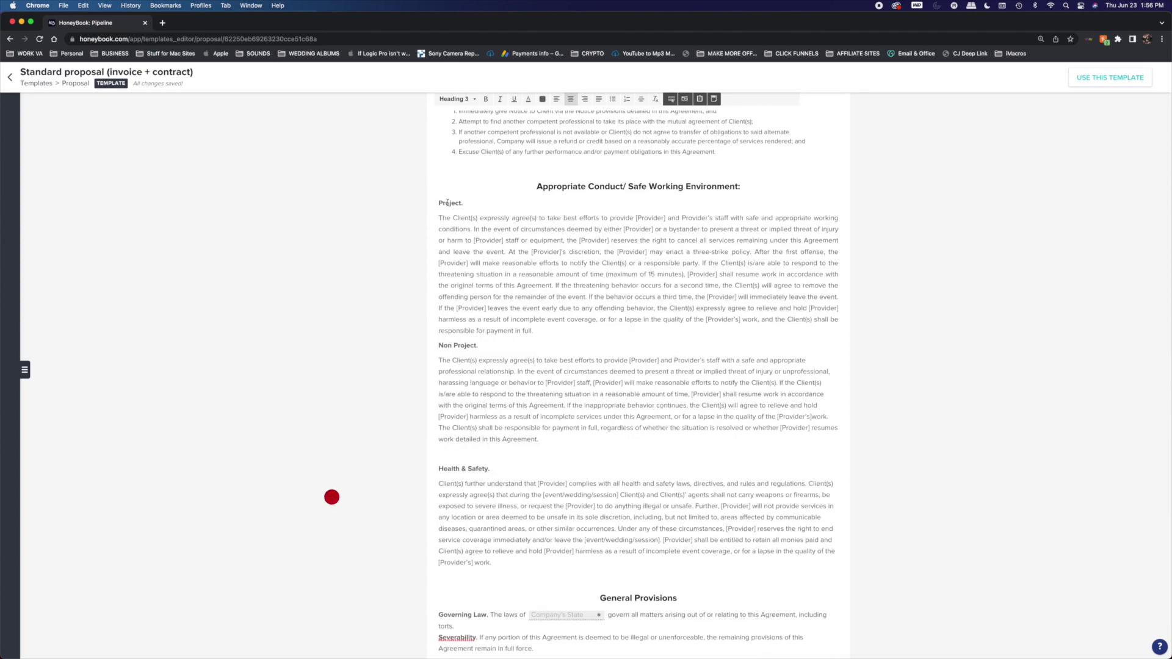
left_click(711, 187)
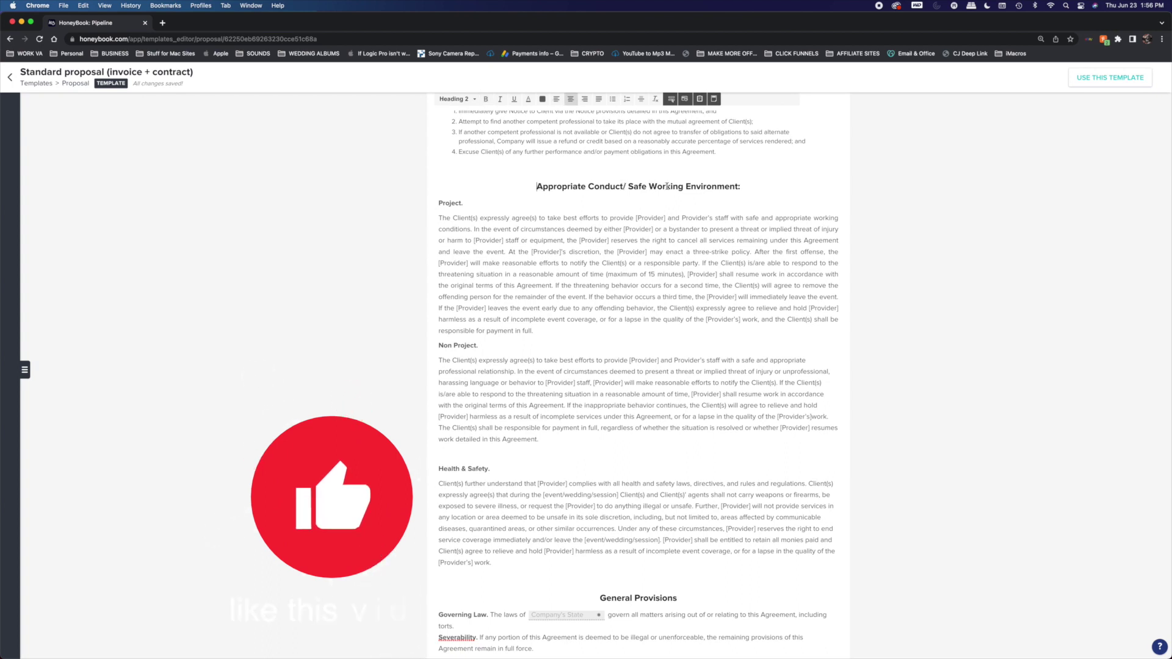
left_click_drag(440, 203, 556, 328)
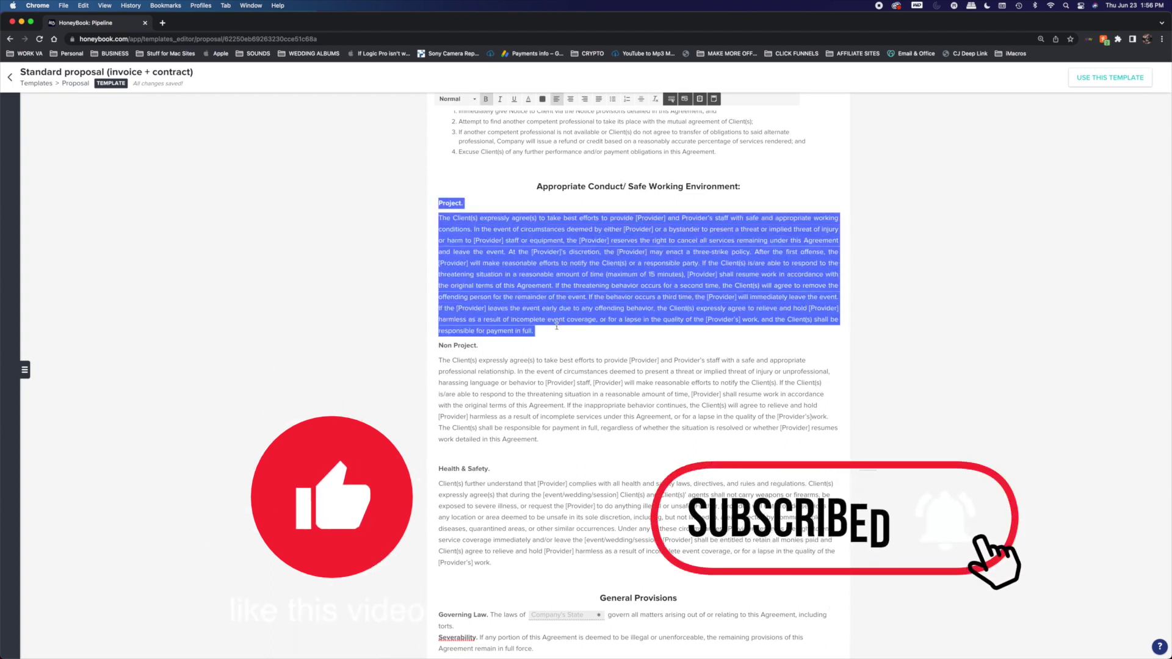
left_click(534, 360)
left_click_drag(439, 345, 604, 428)
left_click(595, 417)
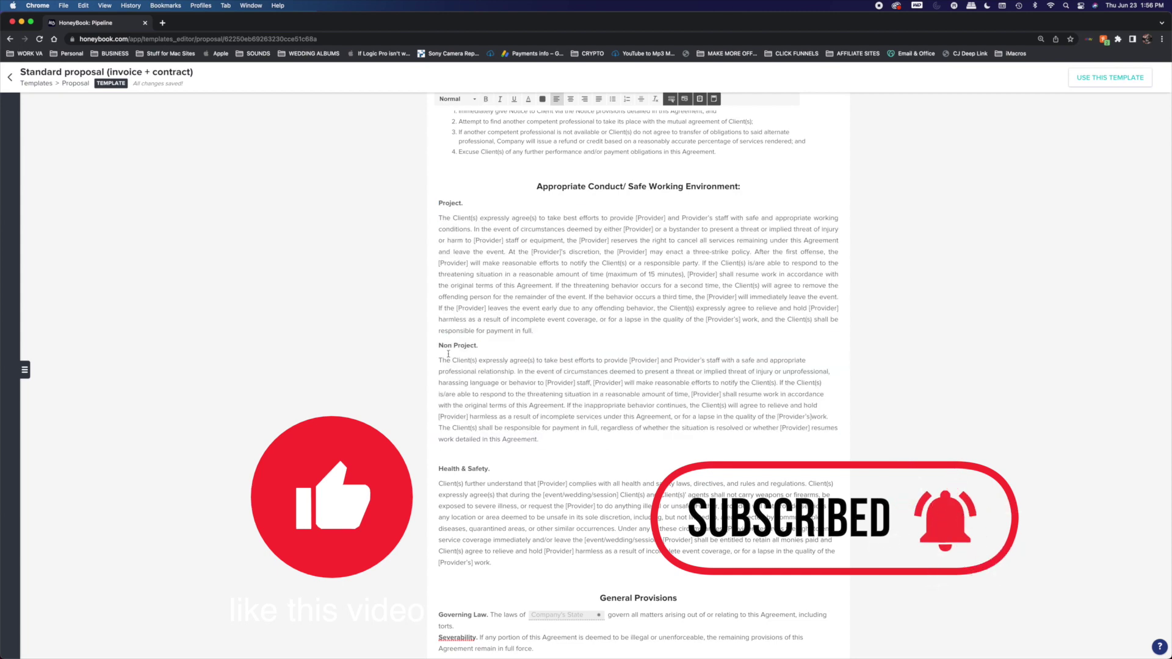
left_click_drag(439, 346, 832, 448)
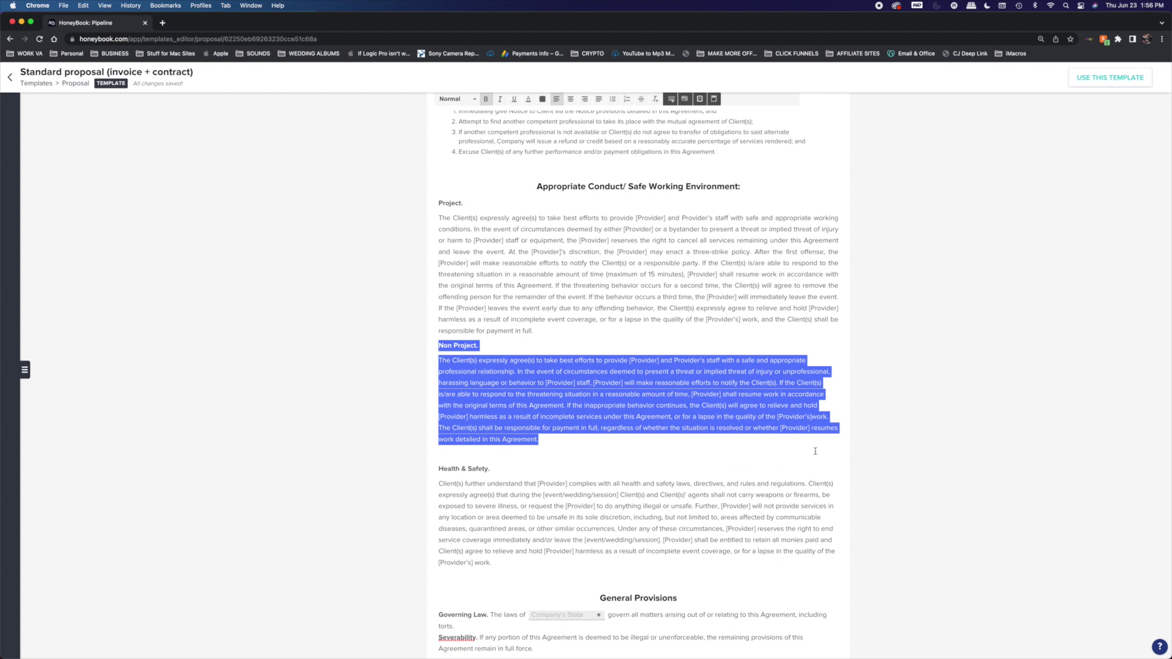
key("BackSpace")
key("Return")
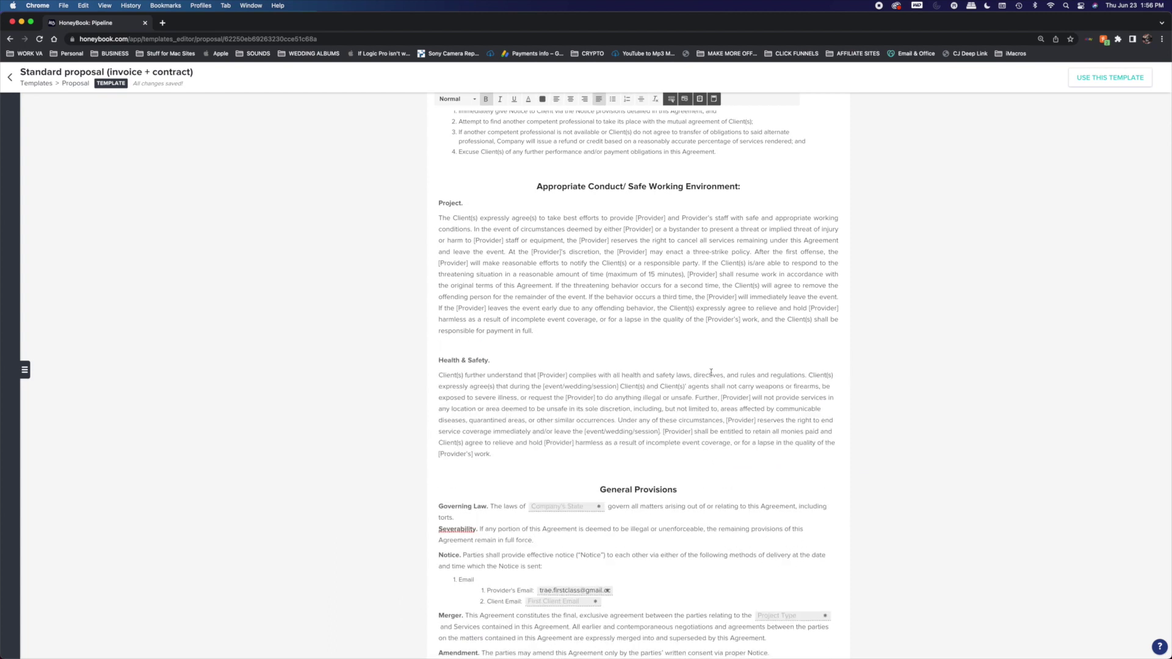
Step: Examine the Health & Safety and General Provisions sections, opening and closing the Company's State field in Governing Law without changes
scroll(568, 478, "down", 2)
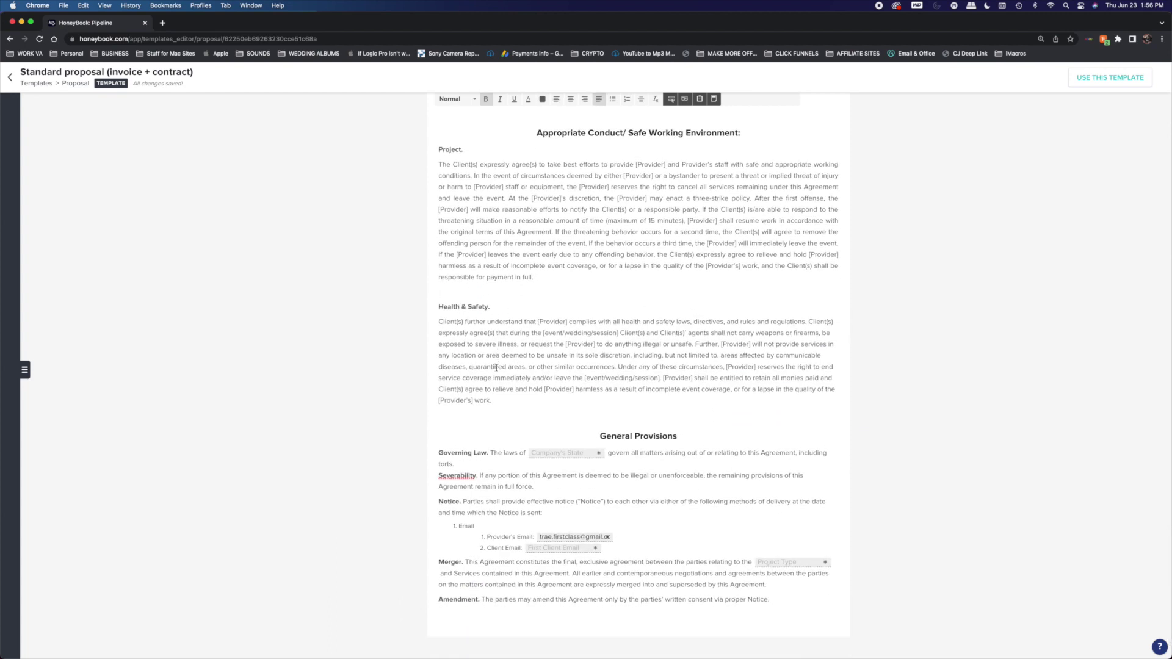
scroll(497, 367, "down", 2)
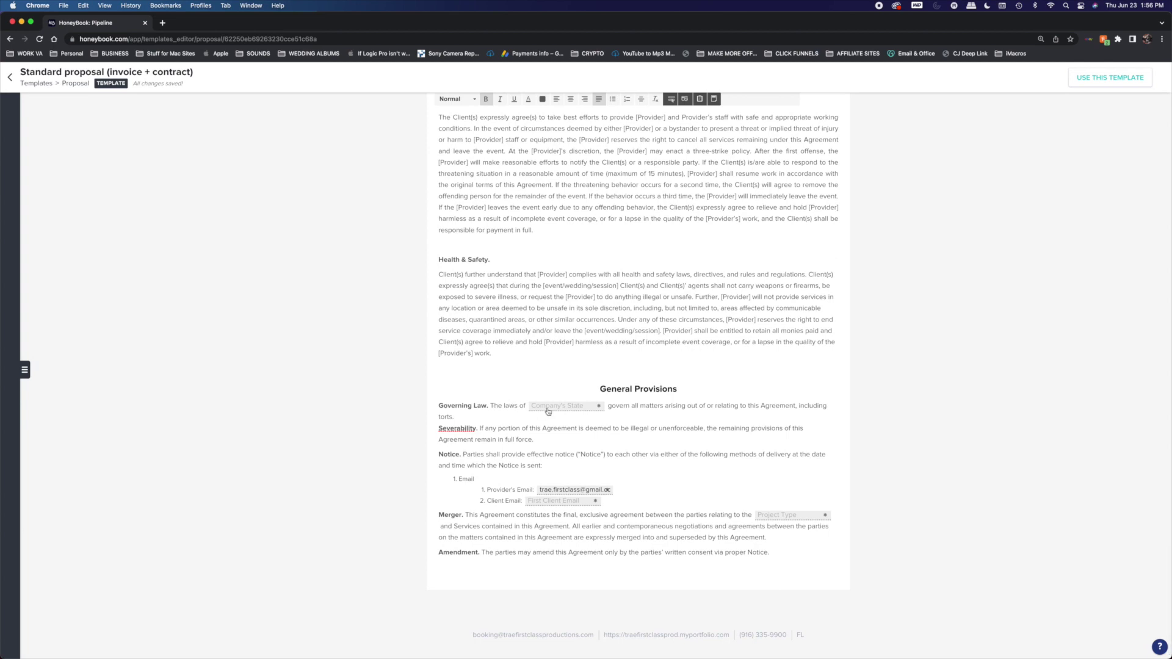
left_click(548, 407)
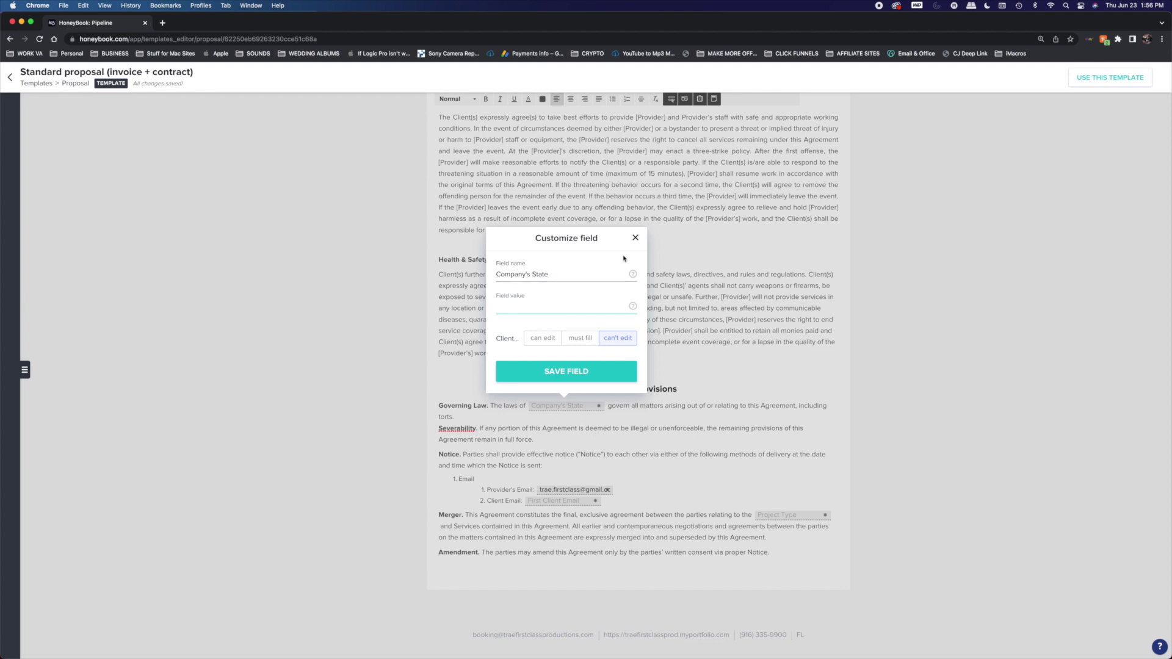
left_click(635, 238)
scroll(516, 426, "down", 1)
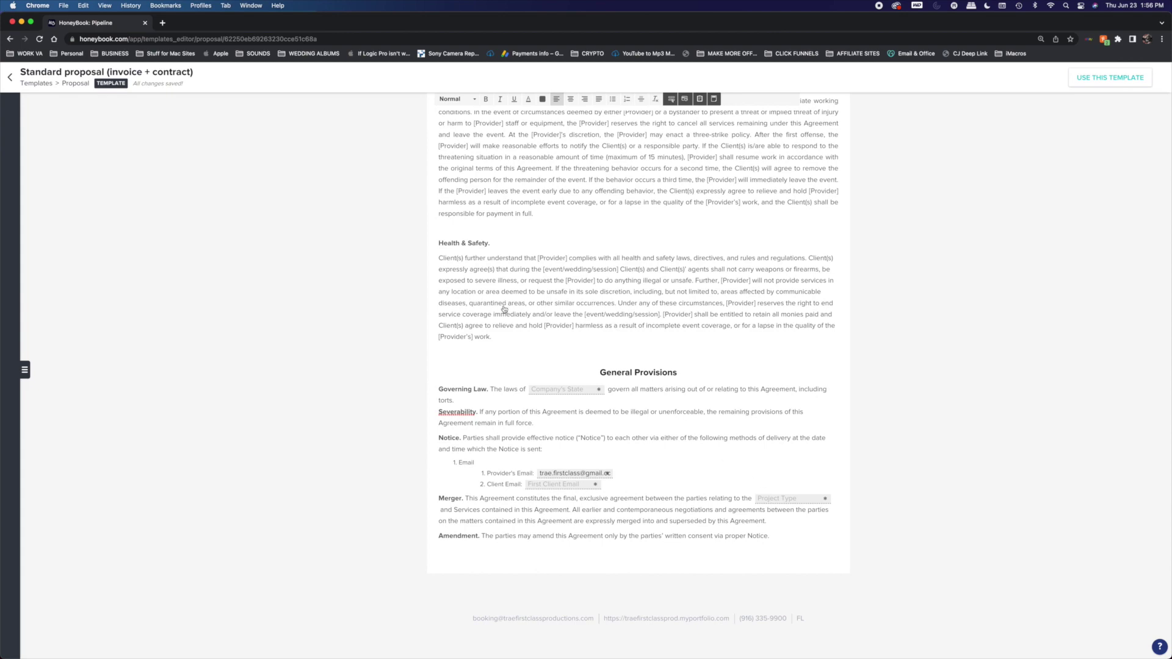
scroll(633, 411, "up", 2)
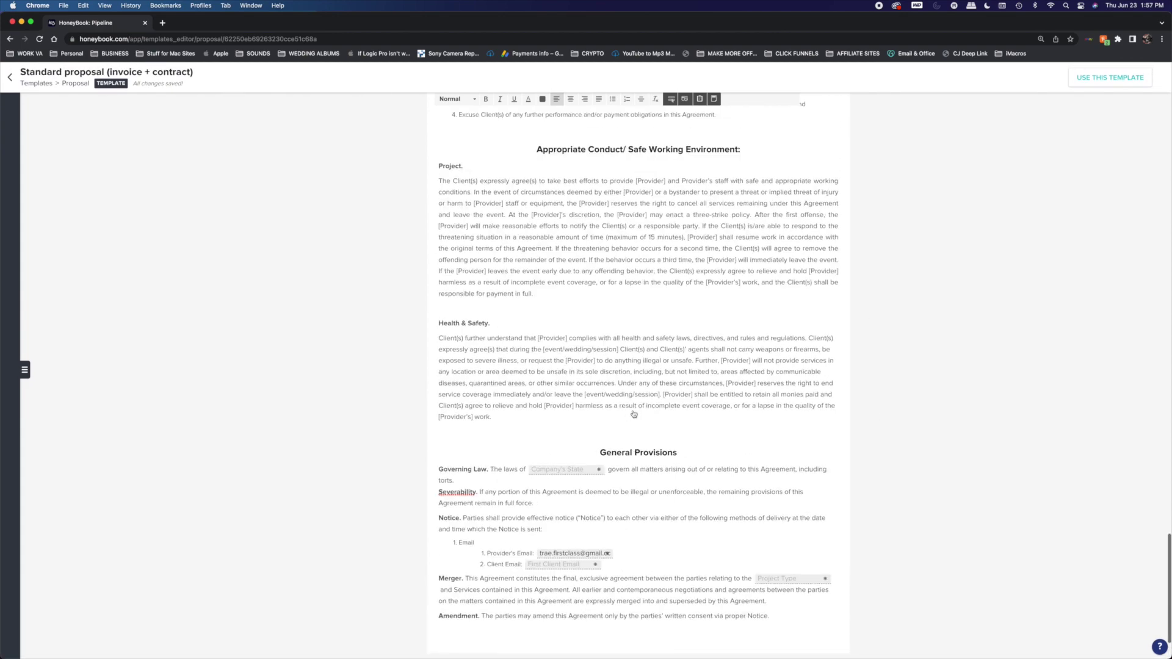
scroll(633, 411, "down", 2)
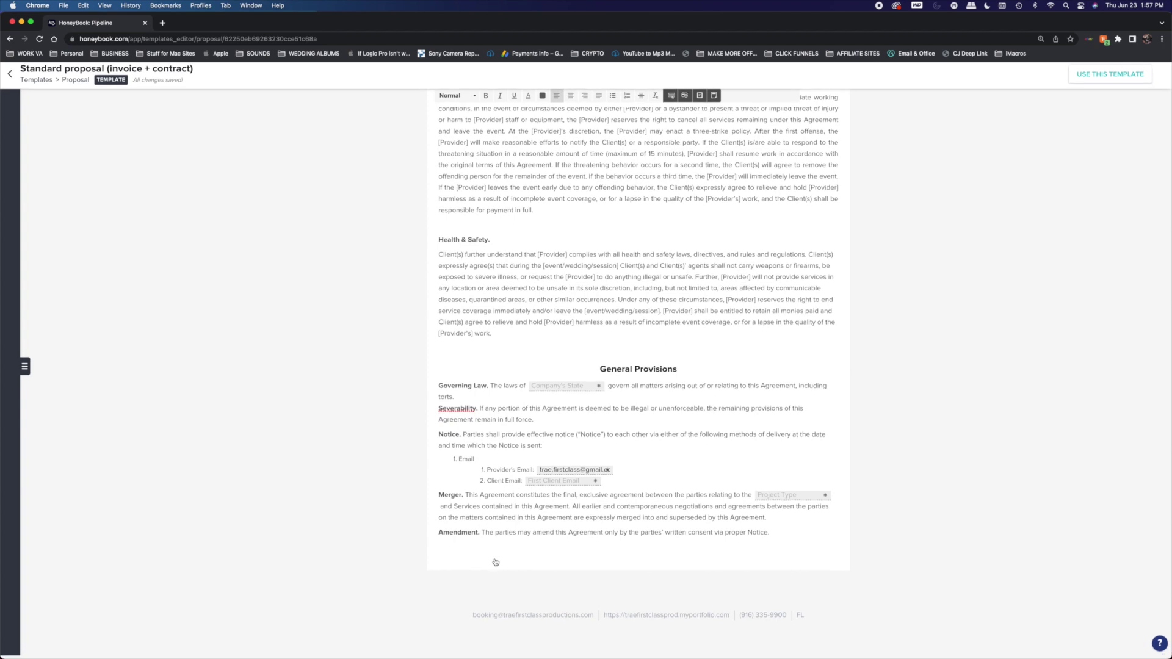
scroll(496, 562, "up", 1)
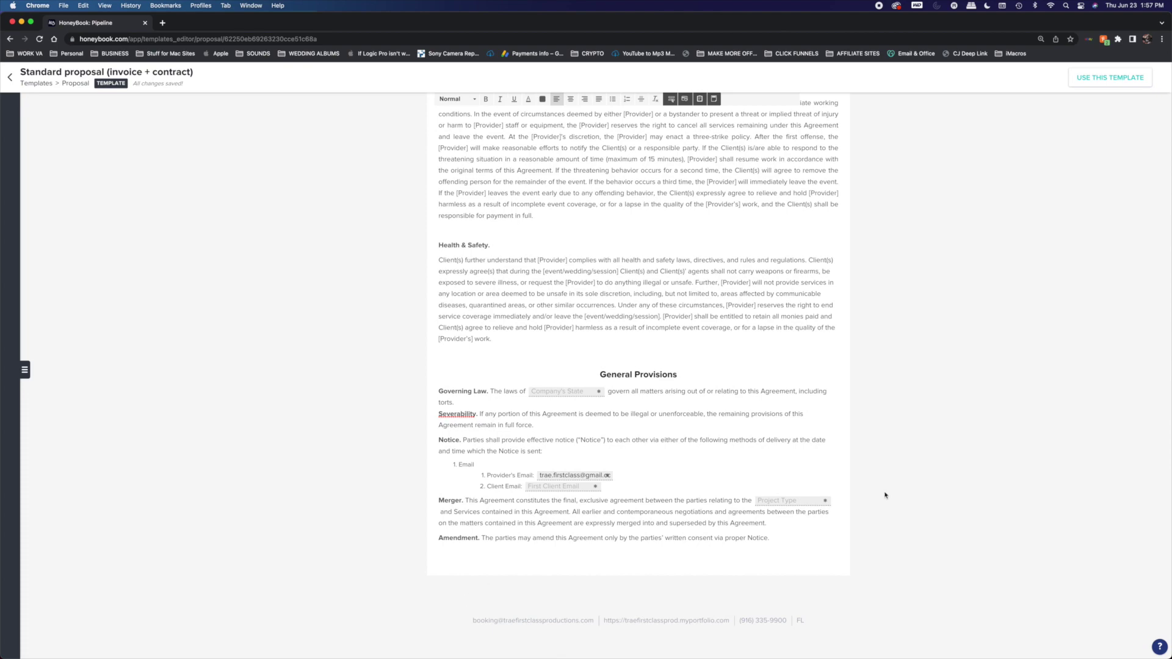
Step: Leave the Standard proposal template for the templates list and look over the account notifications
scroll(901, 487, "up", 20)
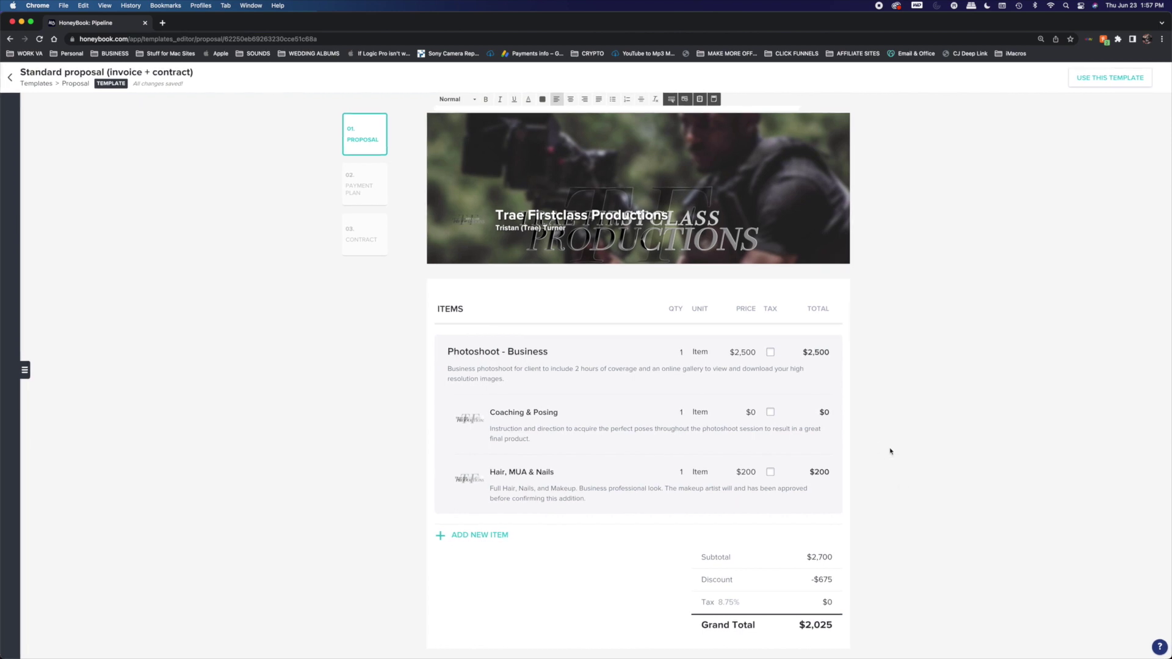
mouse_move(711, 251)
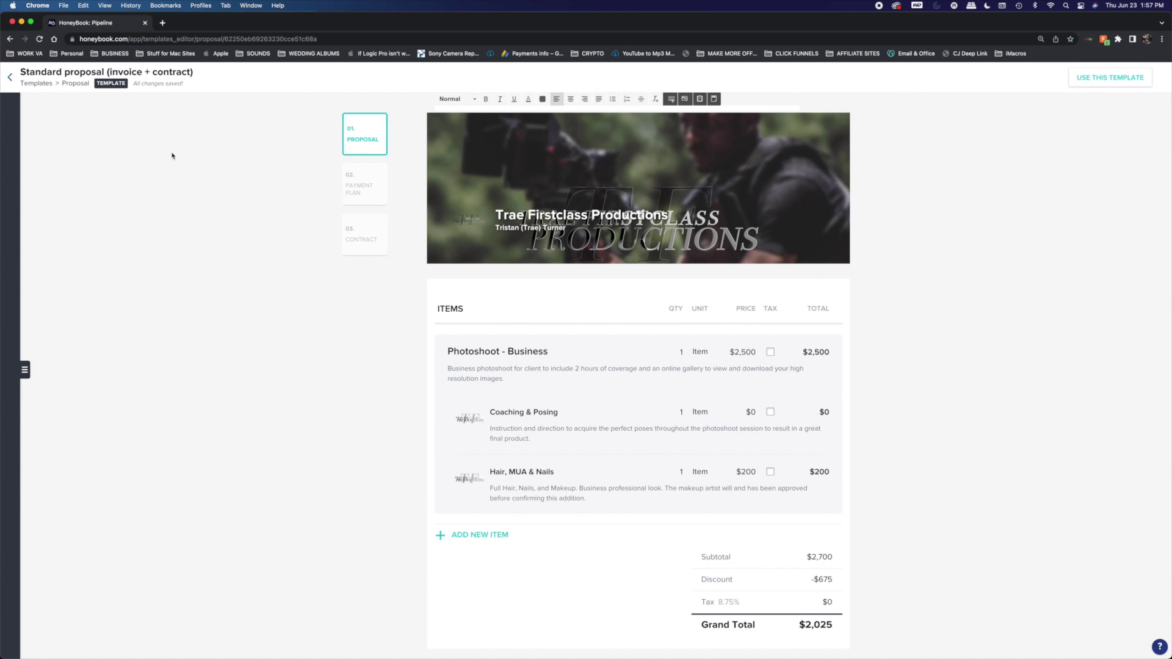
left_click(10, 76)
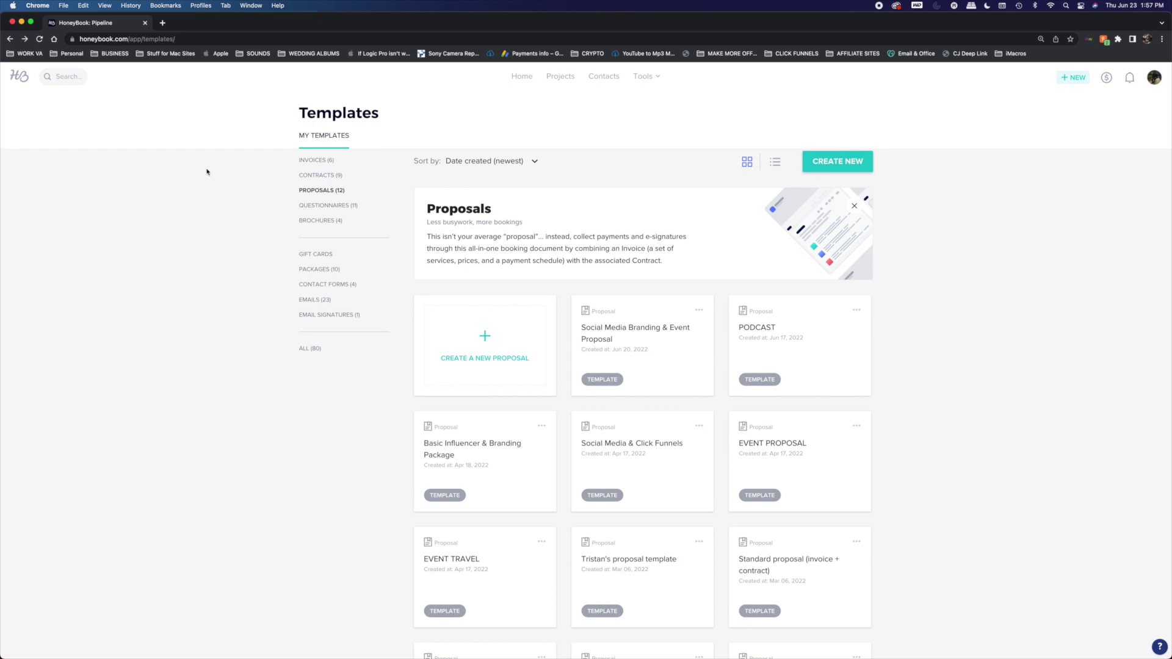
left_click(1133, 82)
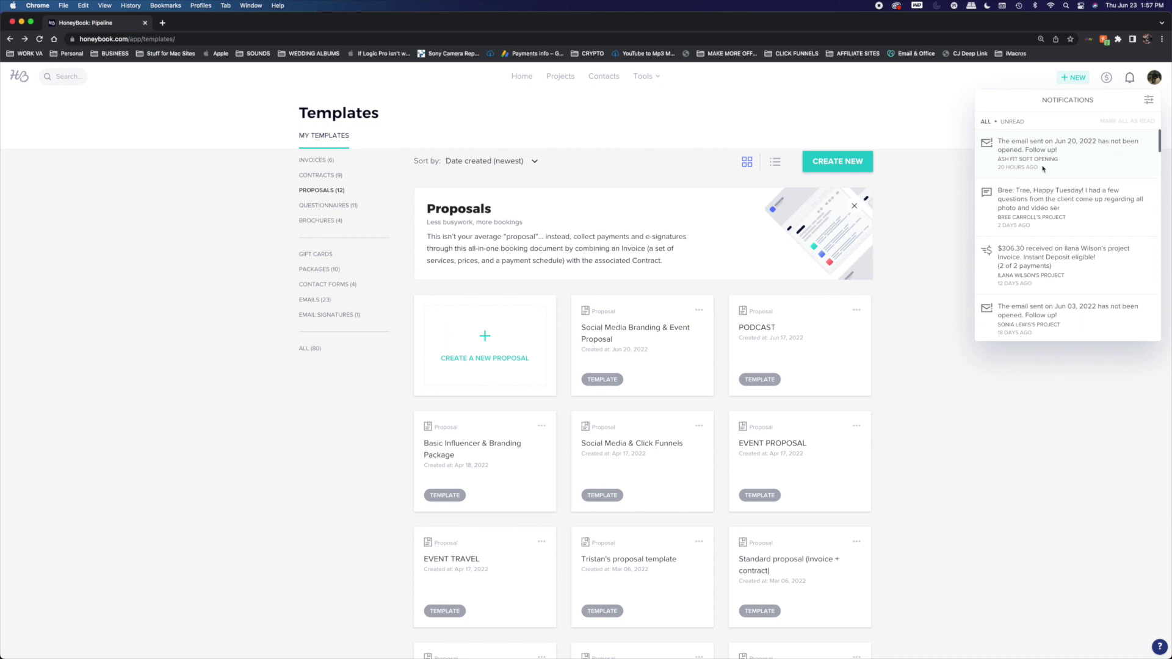
left_click(948, 254)
Step: Look through the proposal templates and show the questionnaire templates
scroll(948, 254, "down", 5)
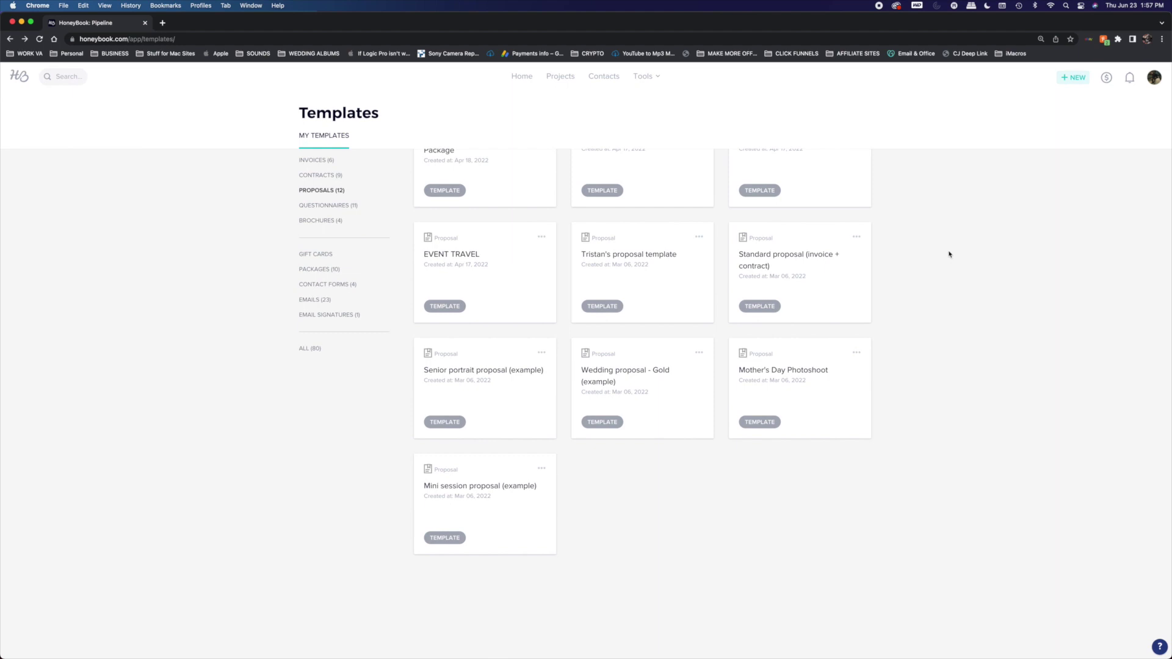
scroll(949, 254, "up", 4)
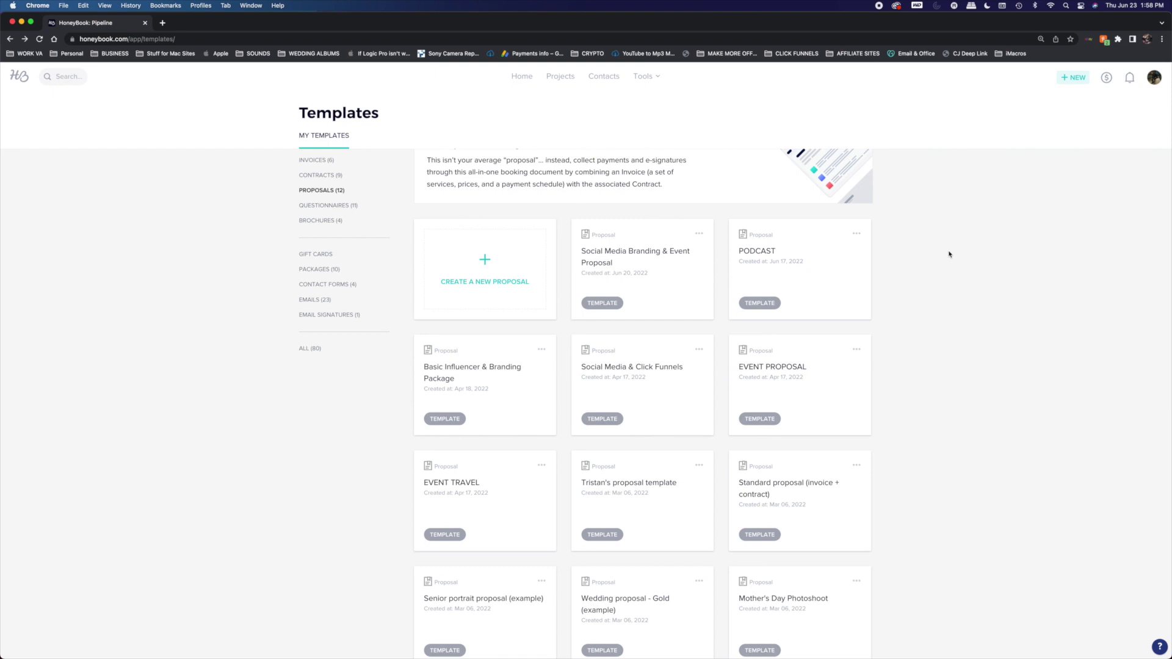
left_click(318, 205)
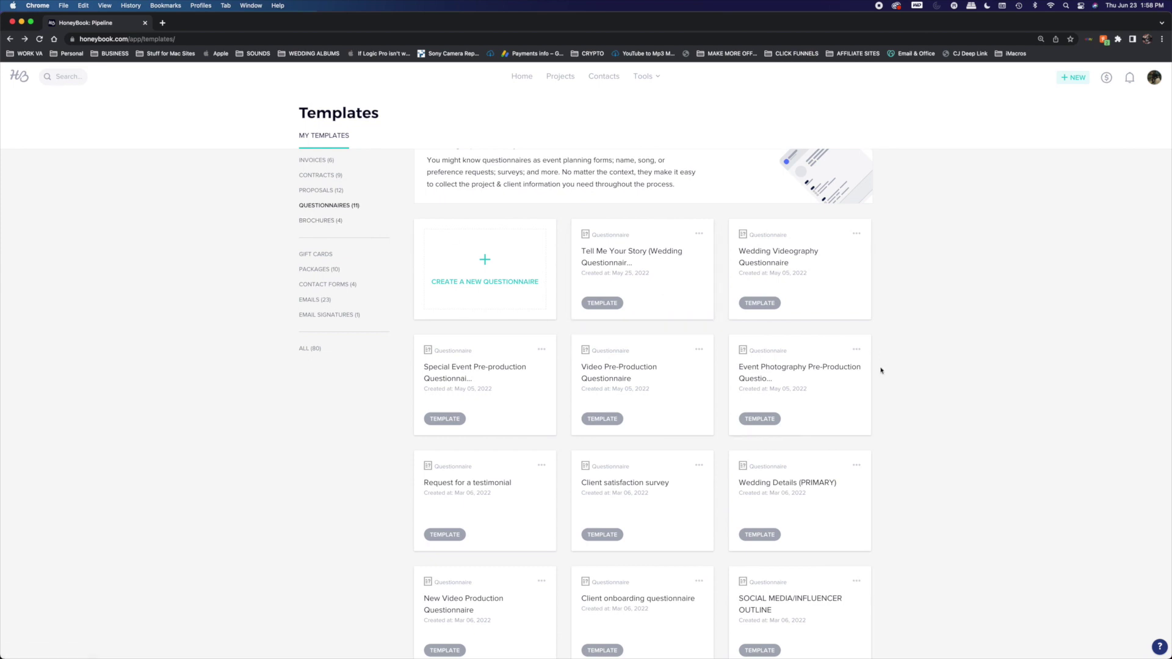
Step: Look over the questionnaire templates and show the brochure templates
scroll(881, 371, "down", 5)
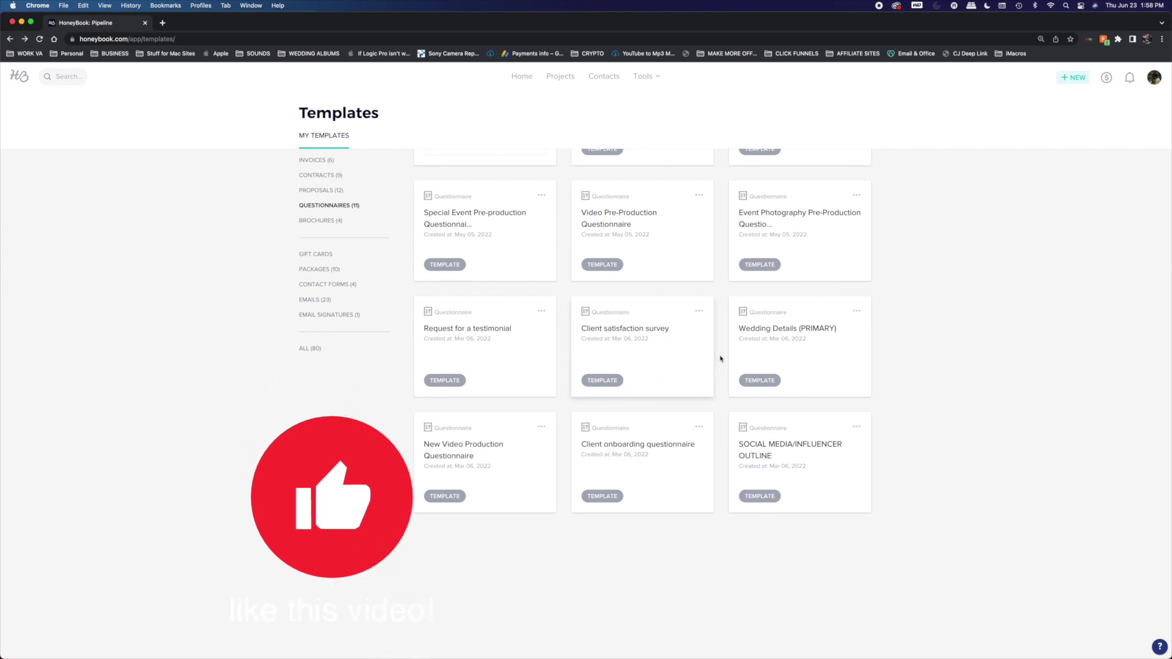
scroll(720, 359, "up", 1)
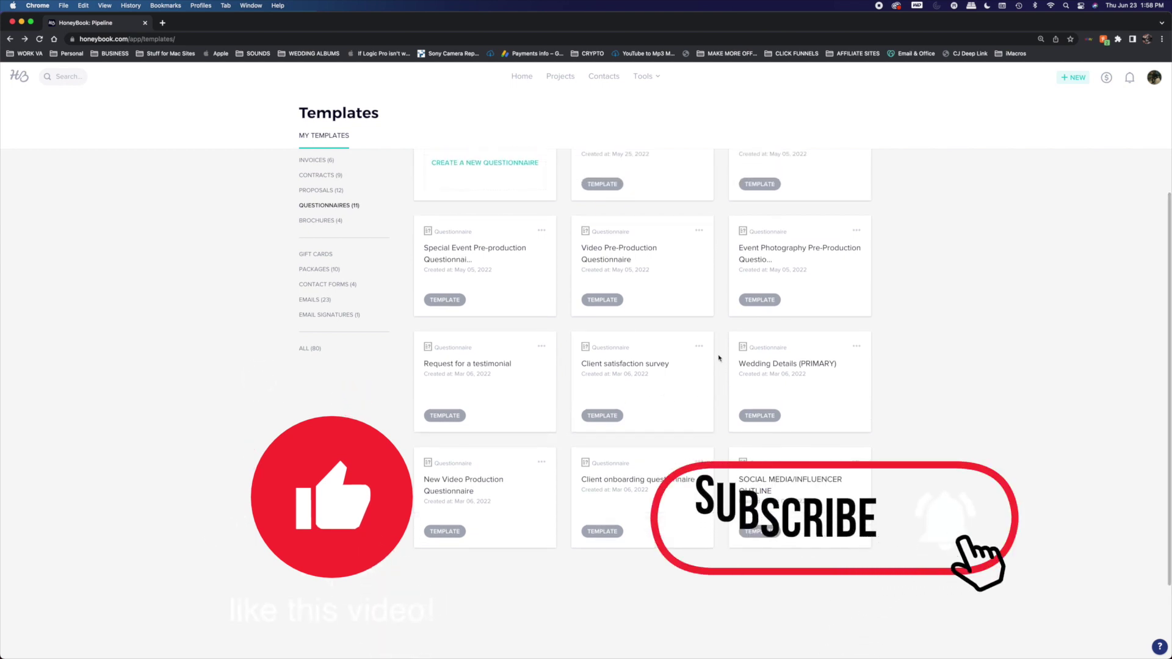
scroll(719, 358, "down", 1)
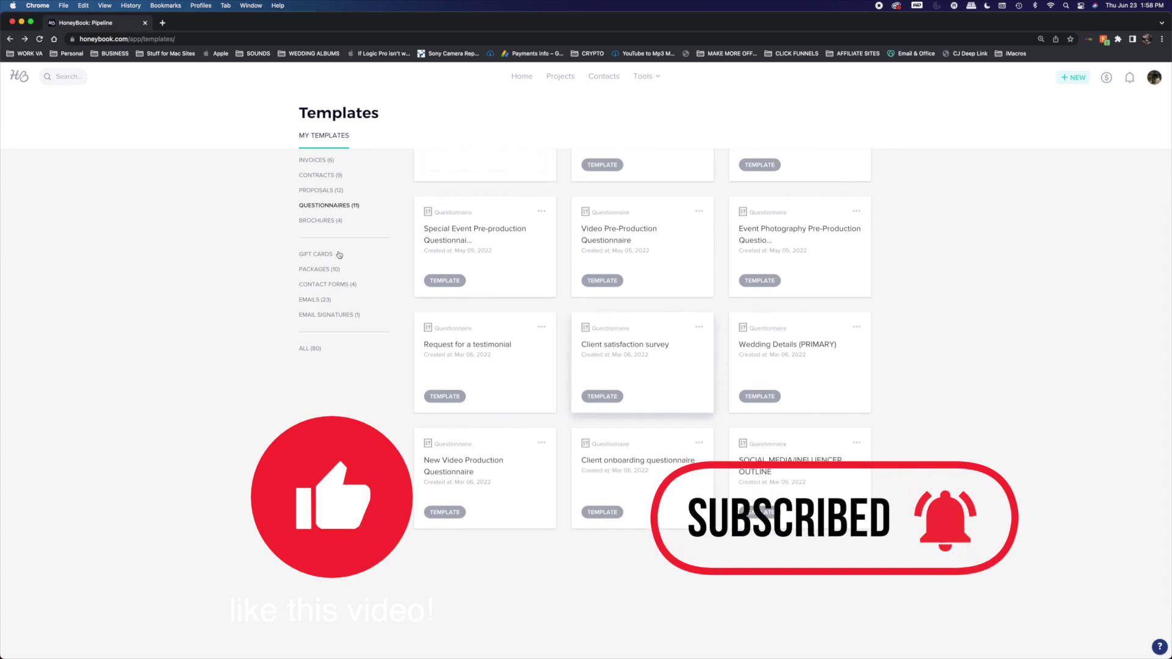
left_click(320, 220)
scroll(562, 384, "up", 5)
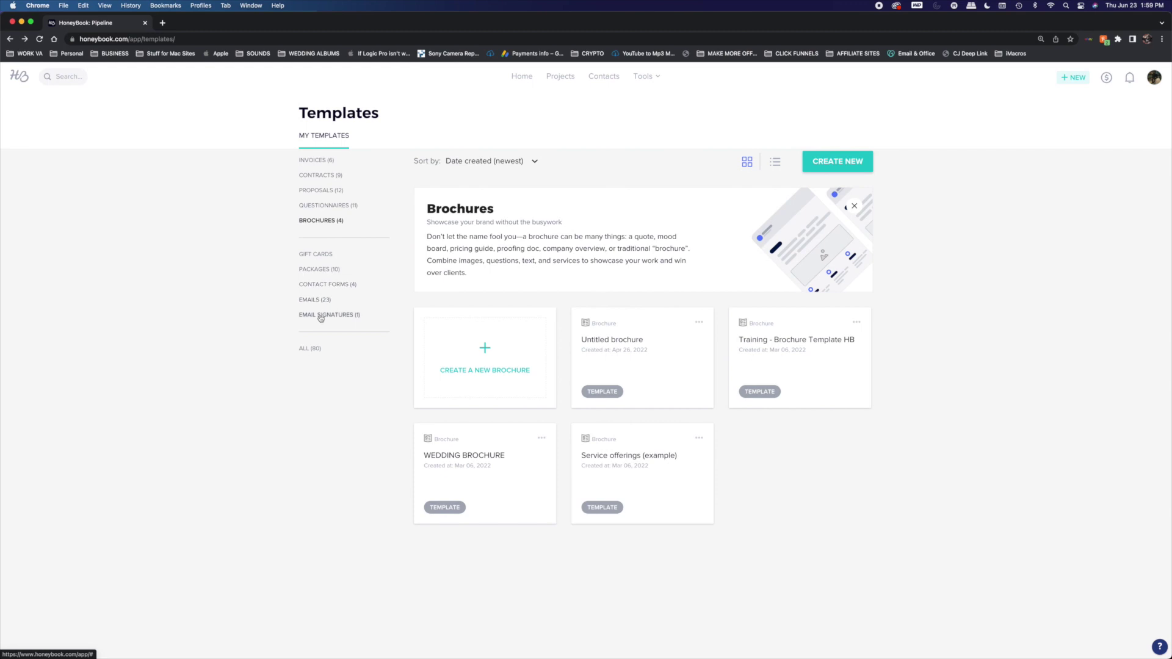
Step: Examine the fields of the VIDEOGRAPHY CONTACT FORM among the contact form templates, including its project type options, and return to the list
left_click(327, 291)
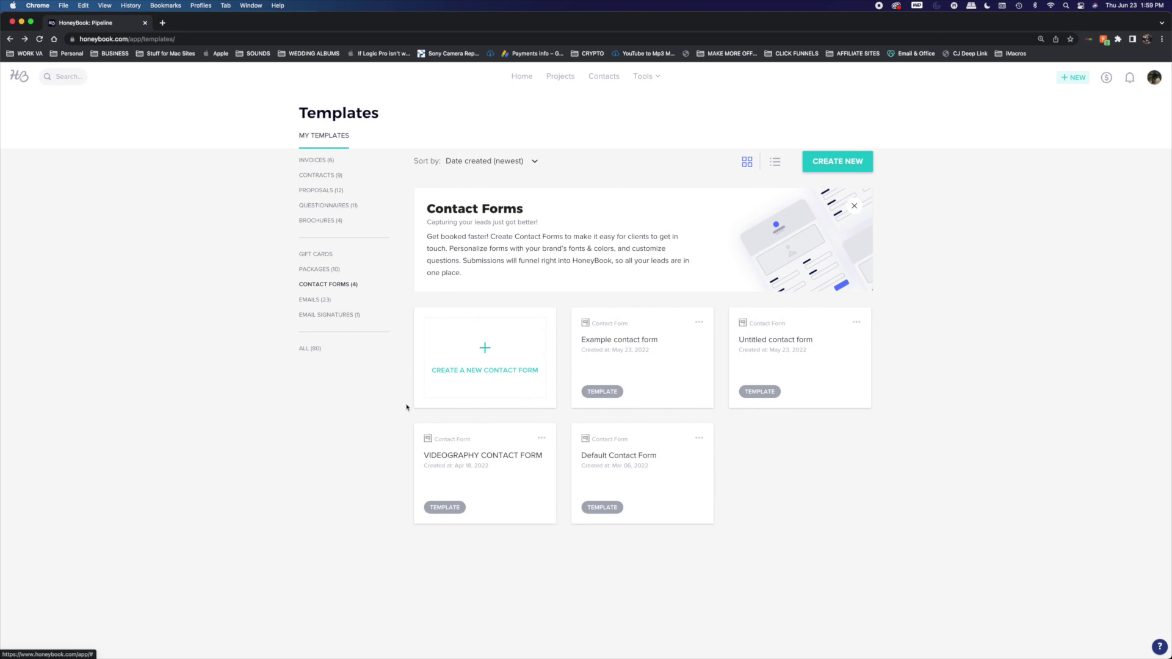
left_click(515, 463)
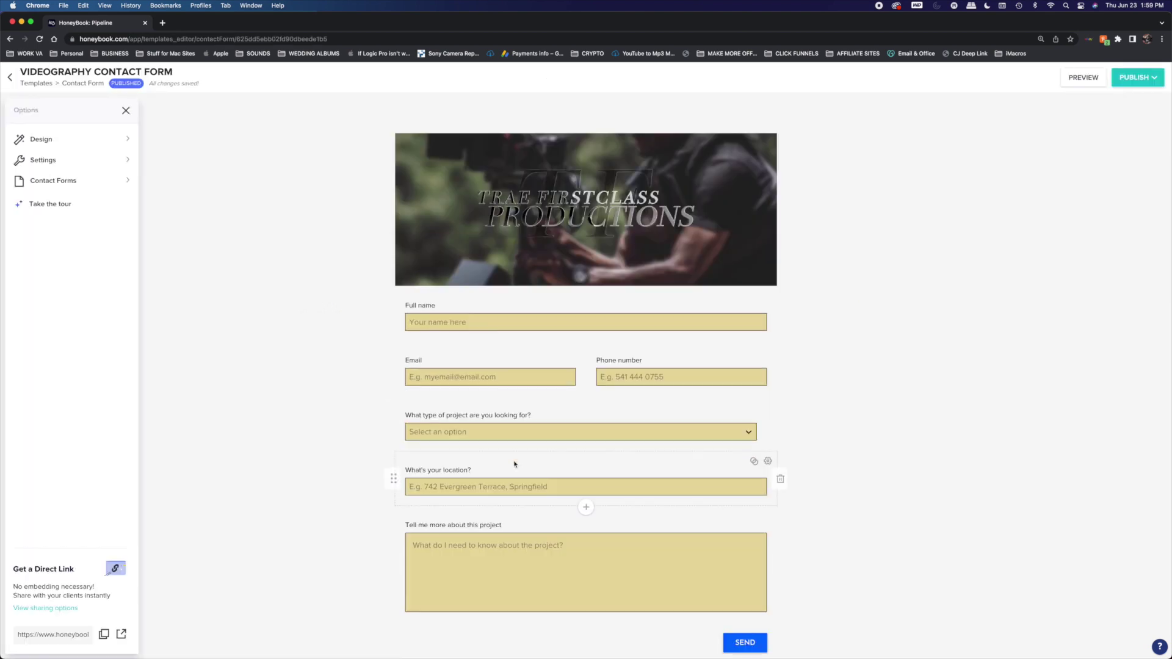
scroll(360, 413, "down", 2)
scroll(360, 413, "down", 2)
scroll(359, 412, "up", 4)
left_click(519, 433)
left_click(298, 424)
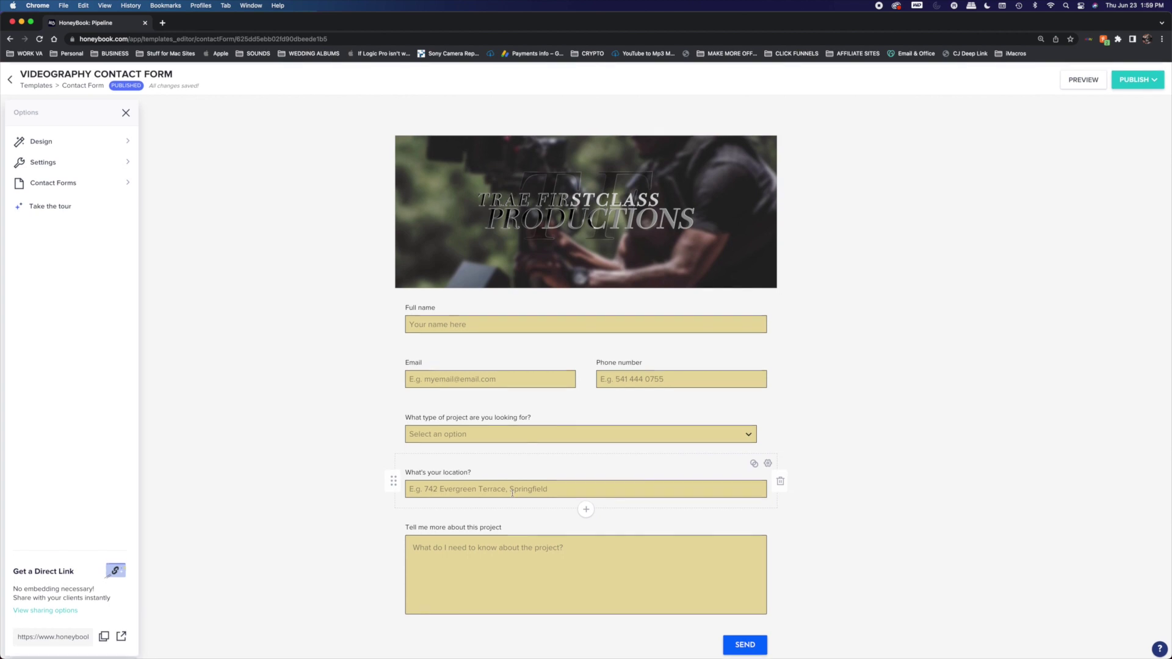
scroll(512, 493, "down", 1)
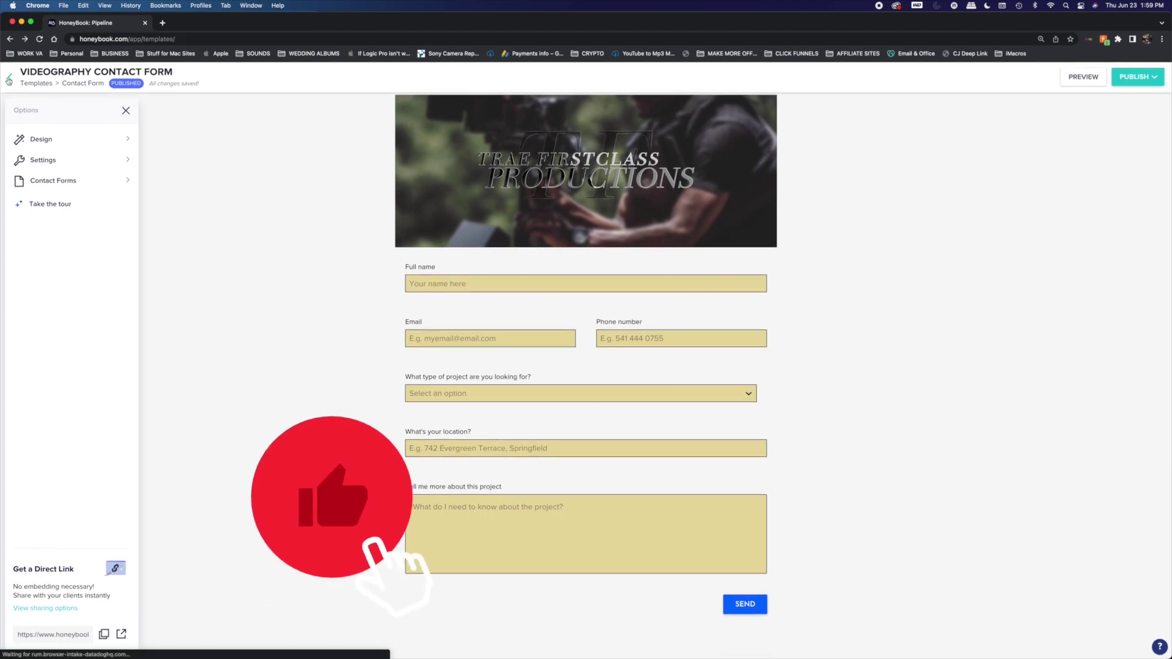
left_click(9, 79)
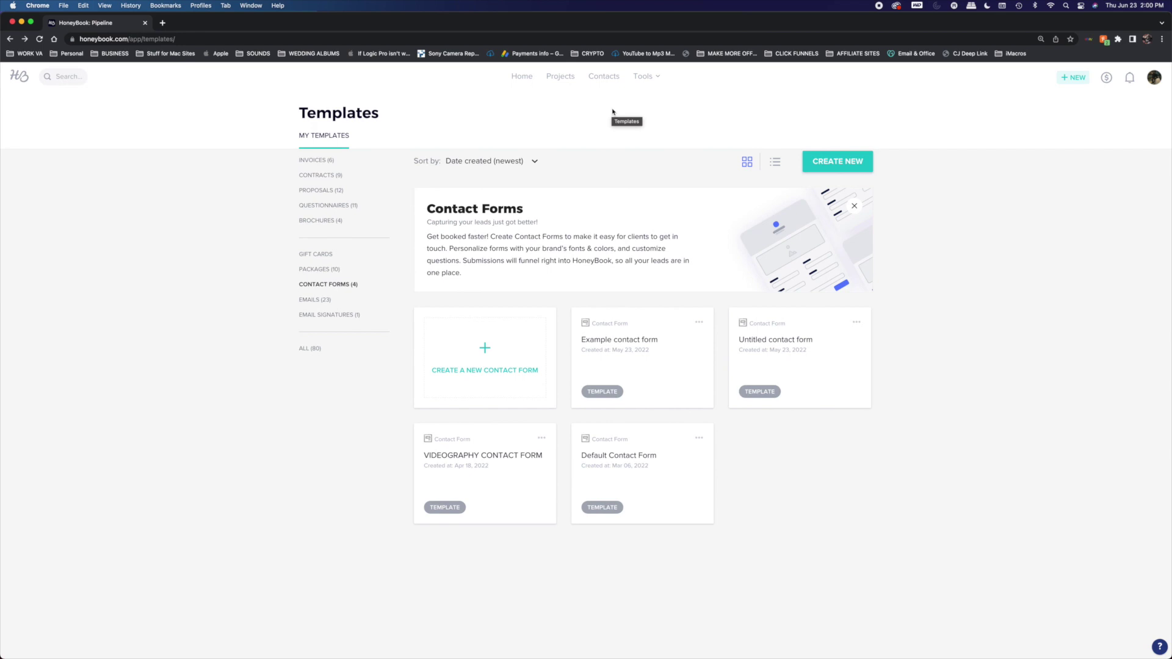
Step: Reopen the VIDEOGRAPHY CONTACT FORM to view its layout and go back to the contact form templates
left_click(523, 462)
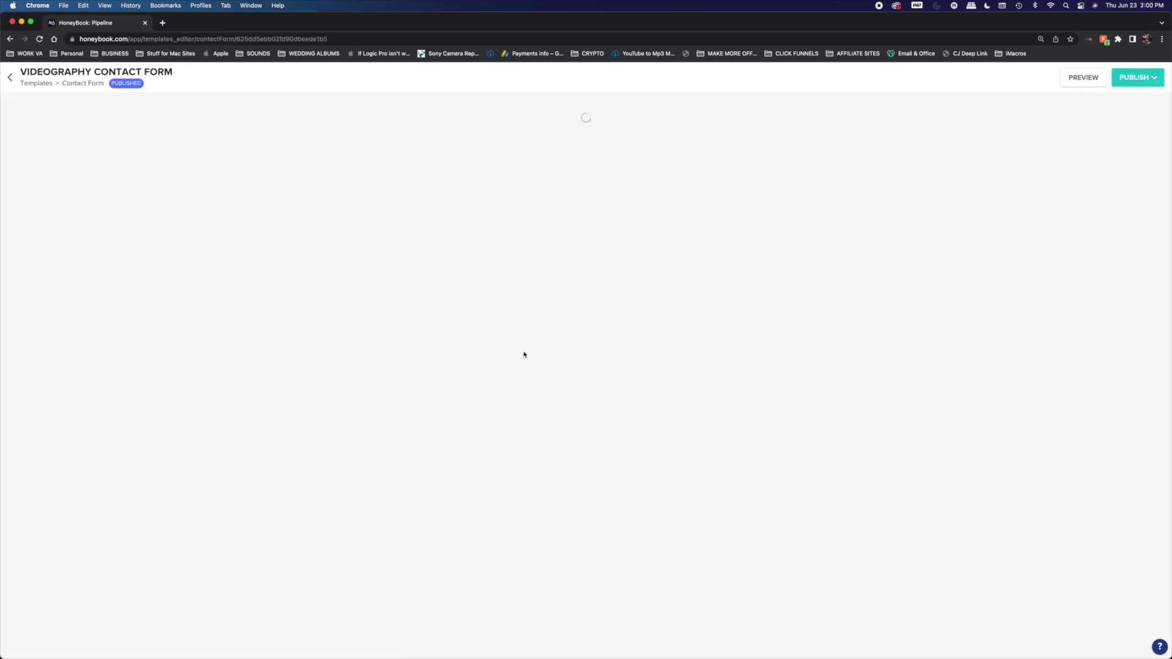
scroll(525, 439, "down", 1)
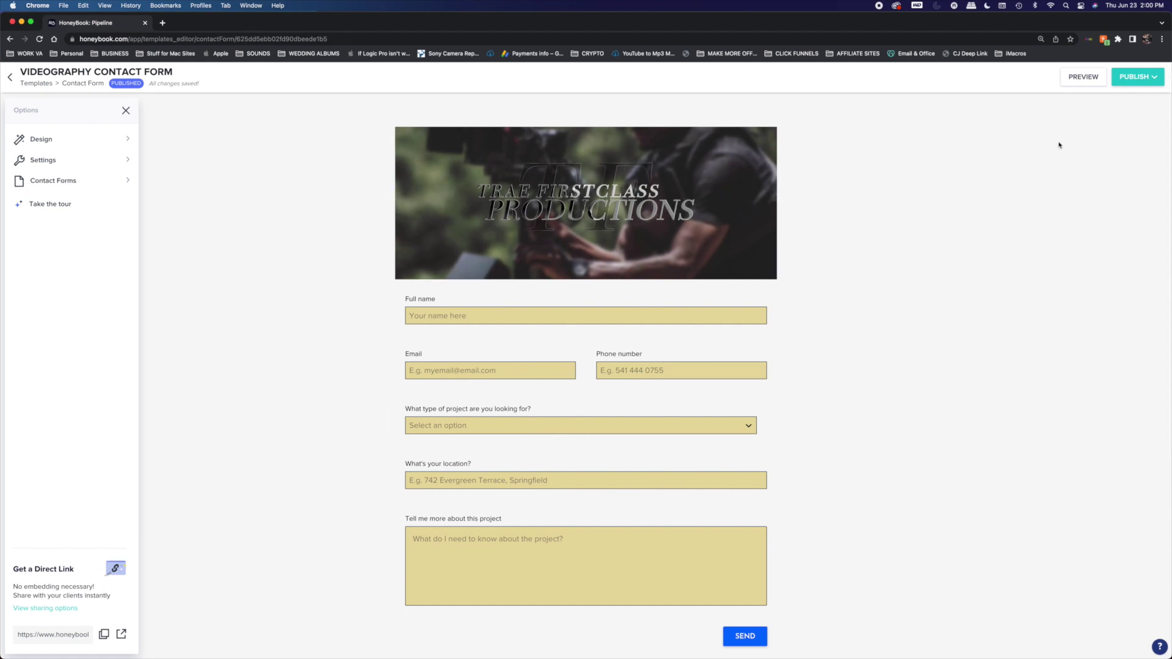
left_click(9, 39)
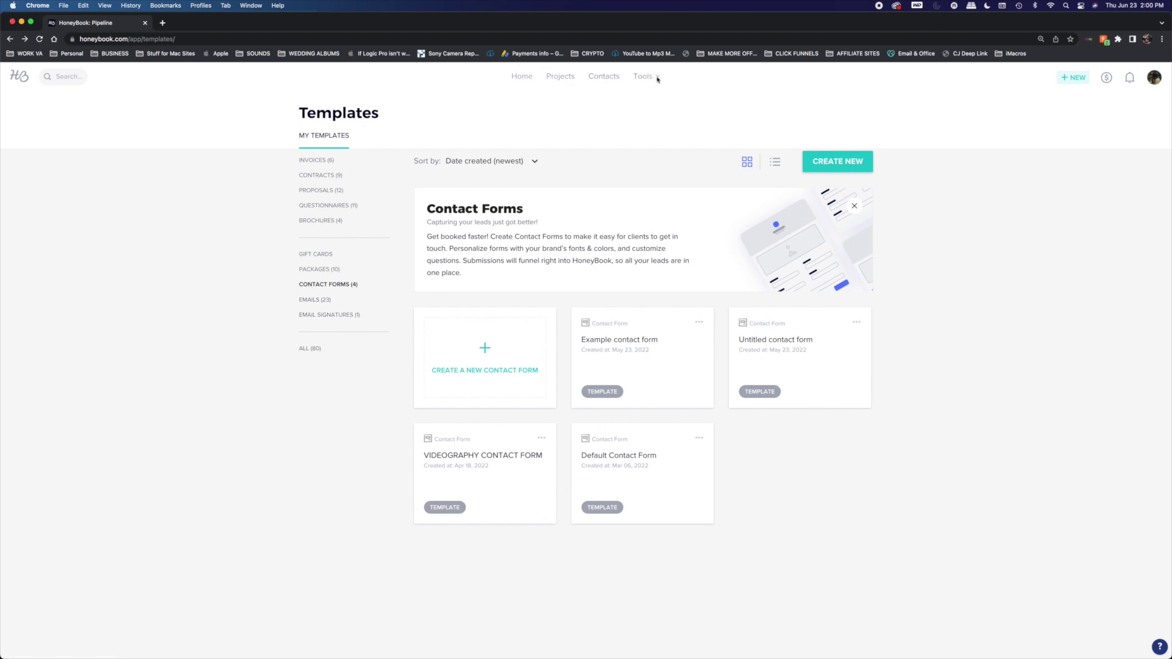
Step: Open the Library and expand My Images to look through all stored images and the files area
mouse_move(651, 79)
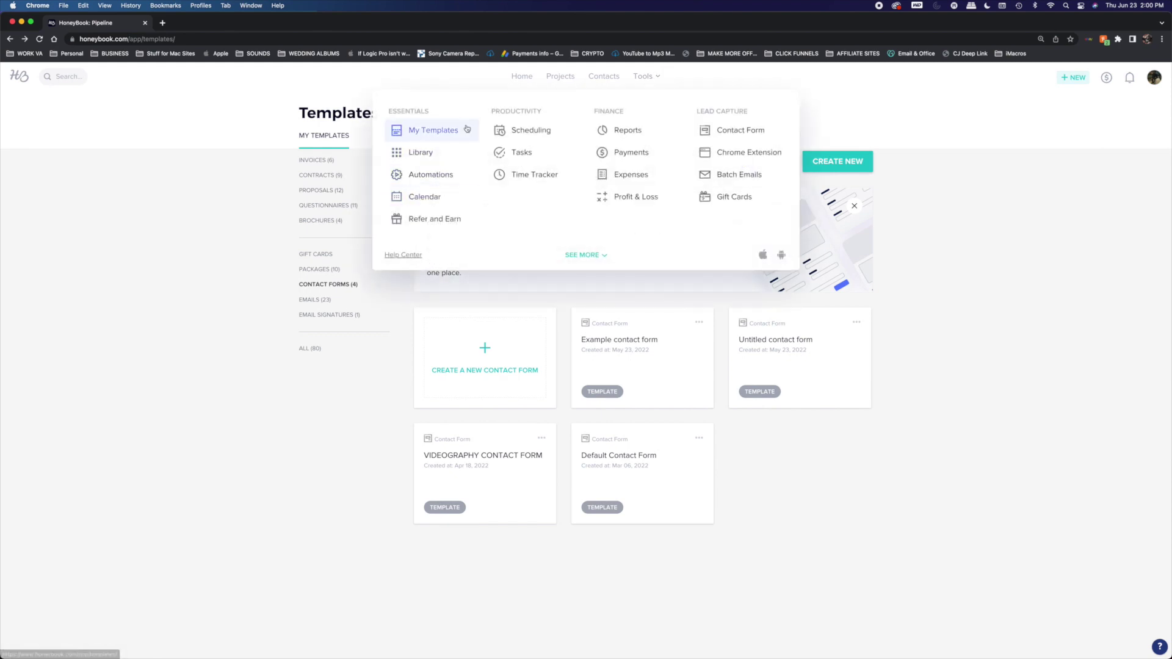
left_click(434, 153)
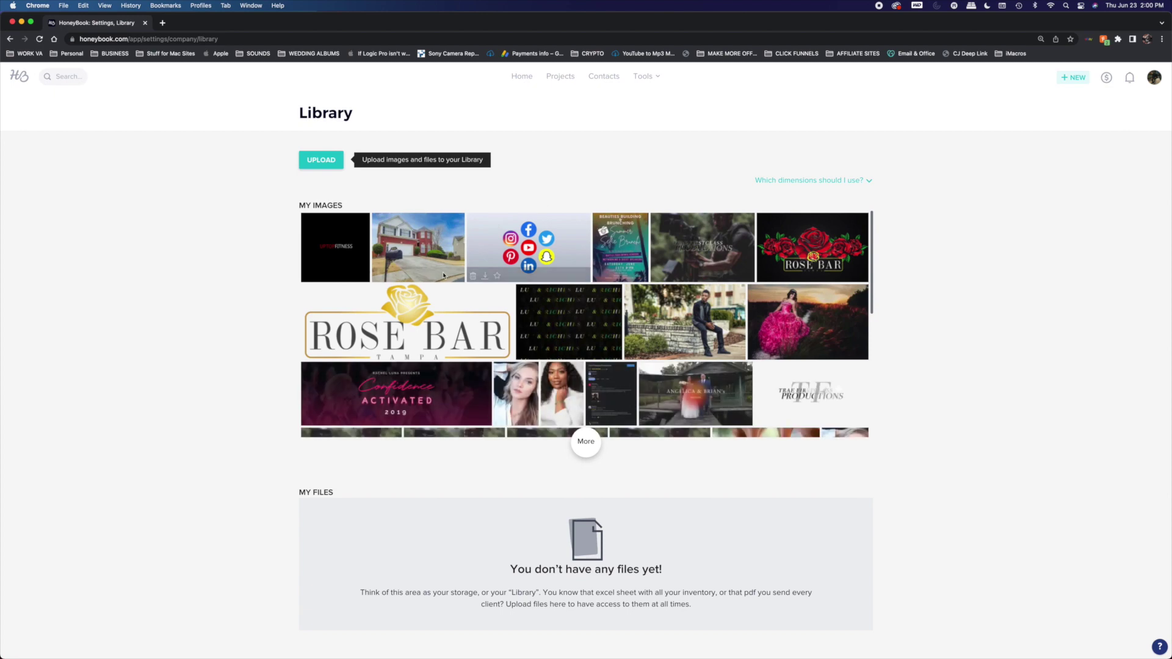
scroll(752, 400, "down", 5)
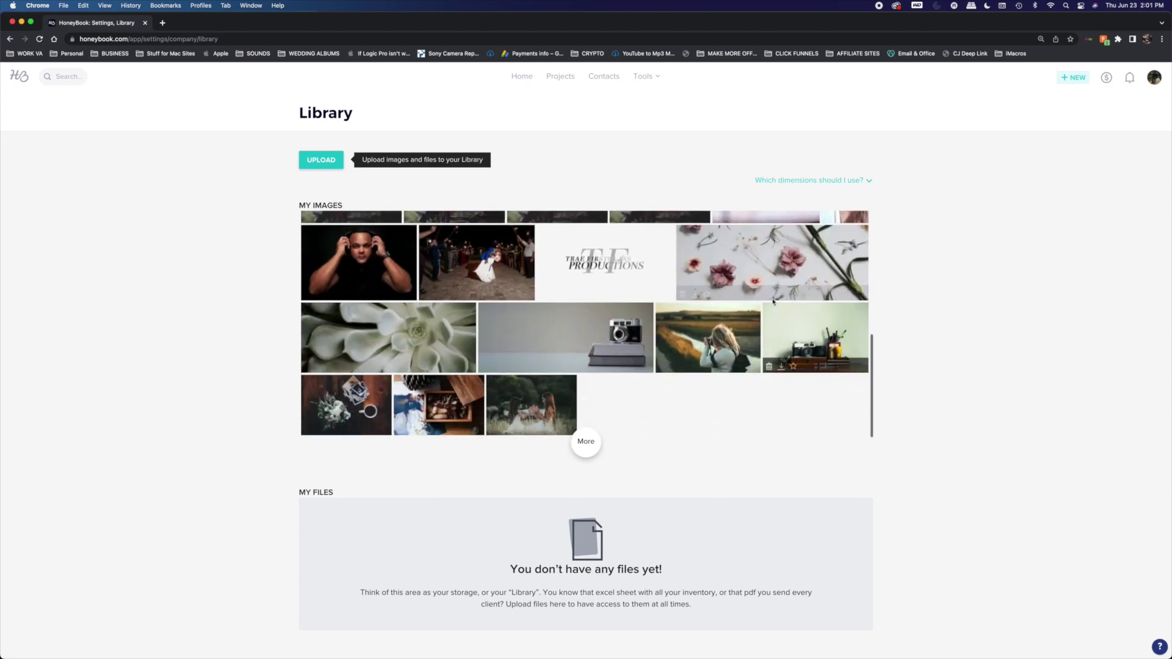
left_click(586, 441)
scroll(622, 395, "down", 5)
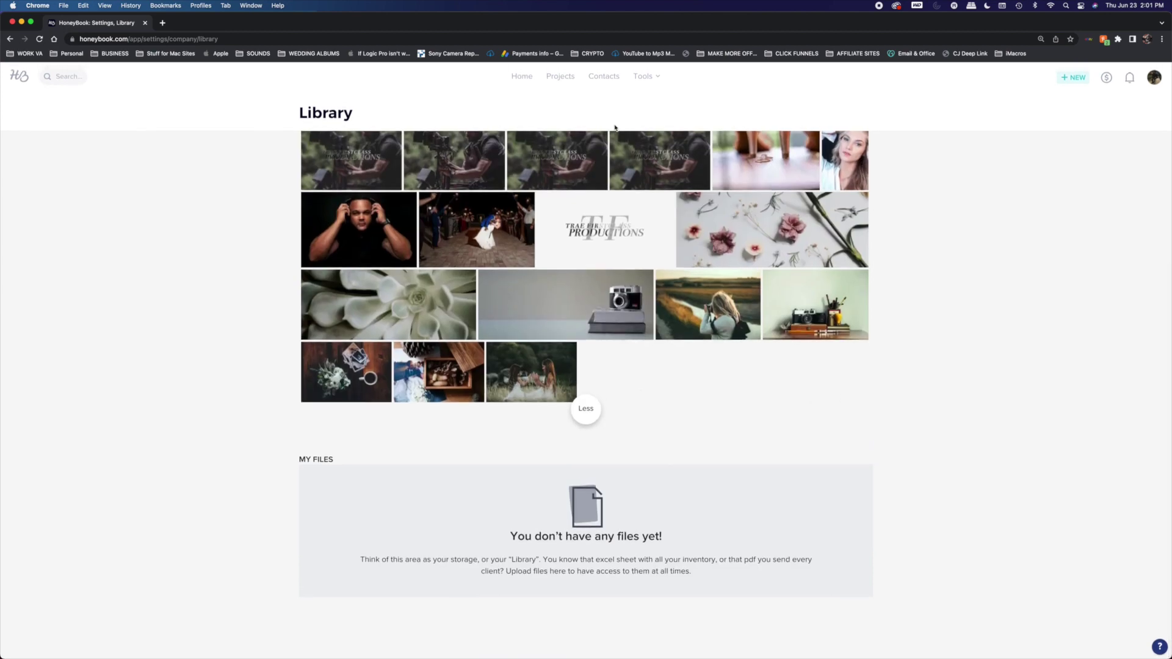
Step: View the list of automations and open the calendar
left_click(654, 77)
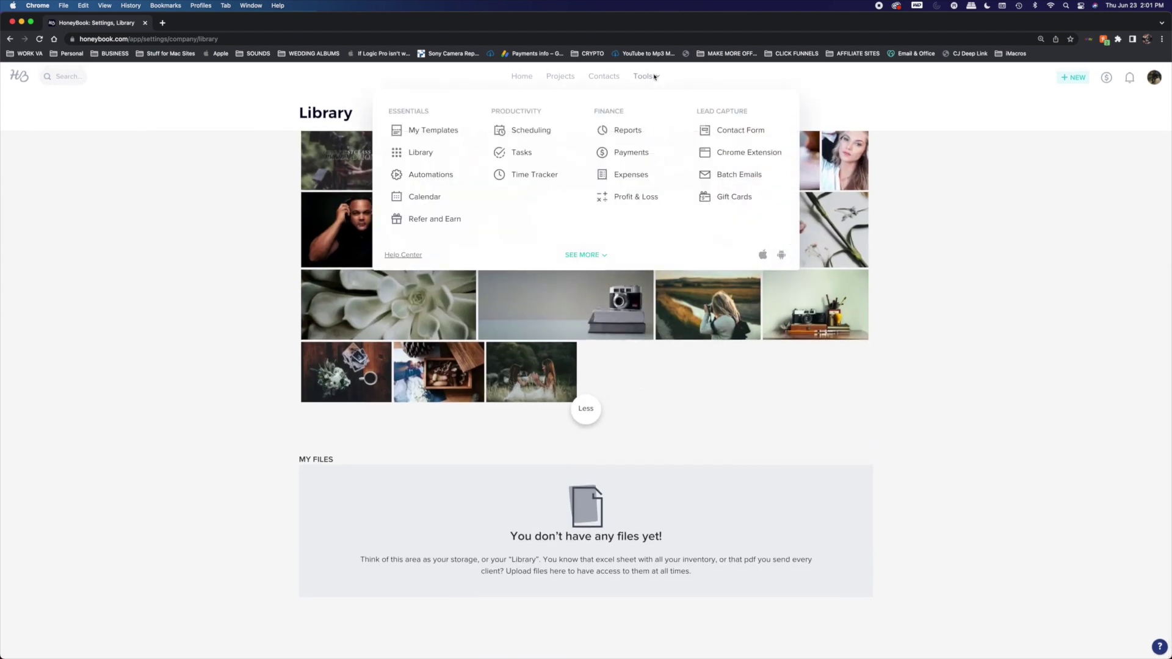
left_click(426, 175)
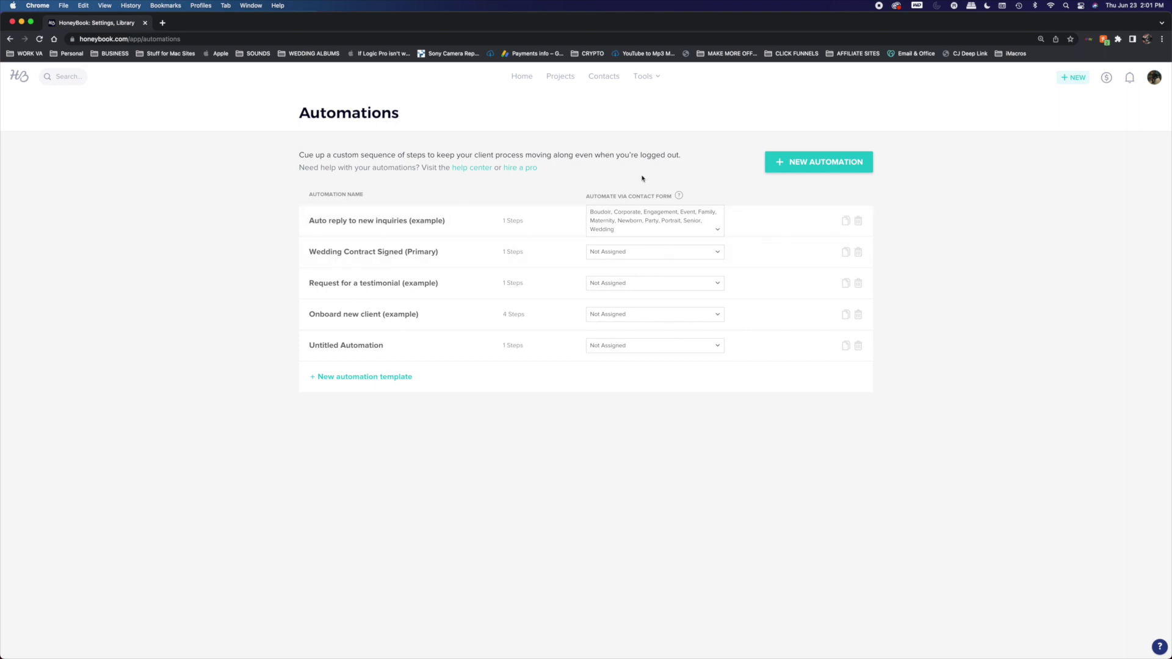
left_click(650, 77)
left_click(439, 196)
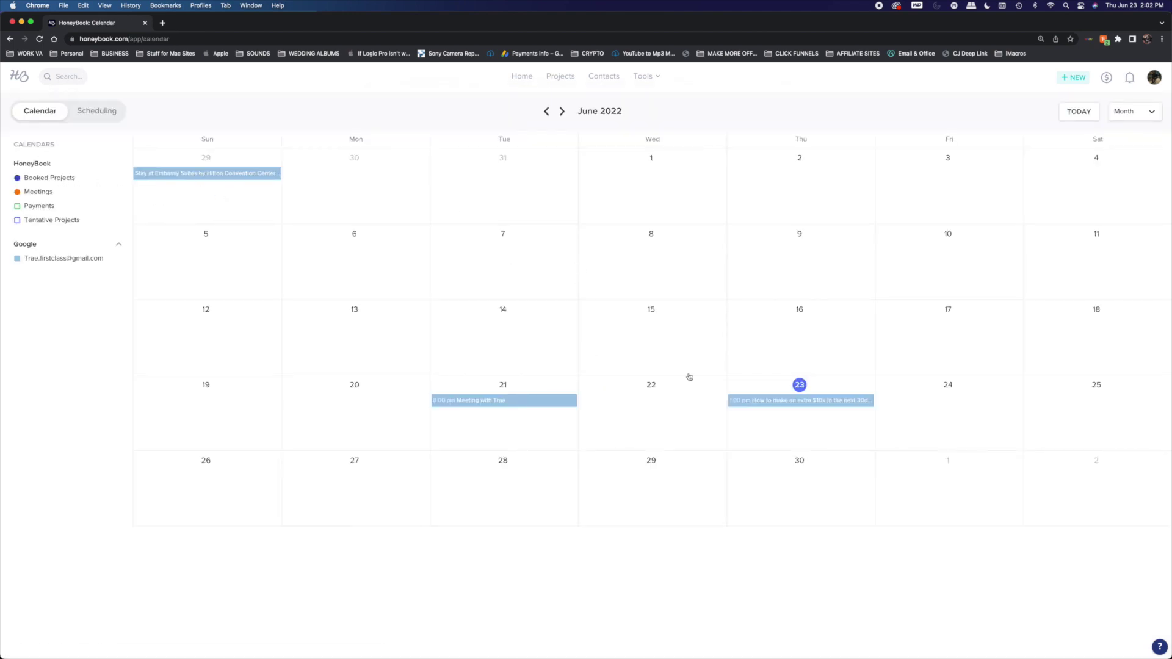
Step: Show the meeting and project creation options for several June 2022 calendar dates without creating anything
left_click(691, 417)
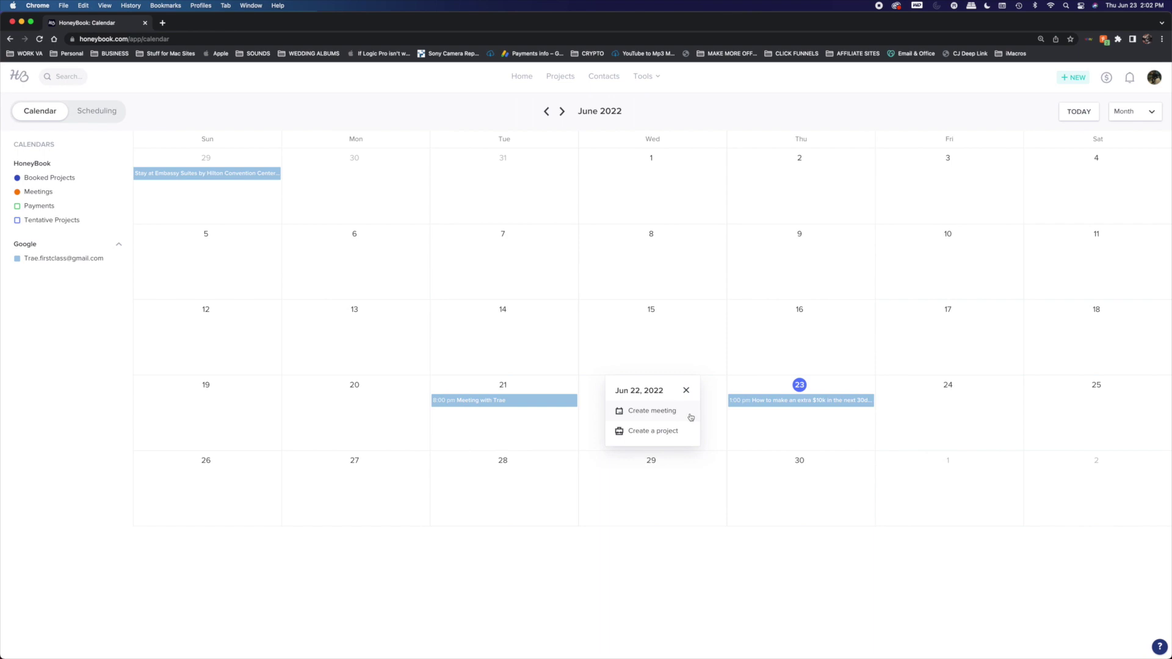
left_click(934, 419)
left_click(959, 363)
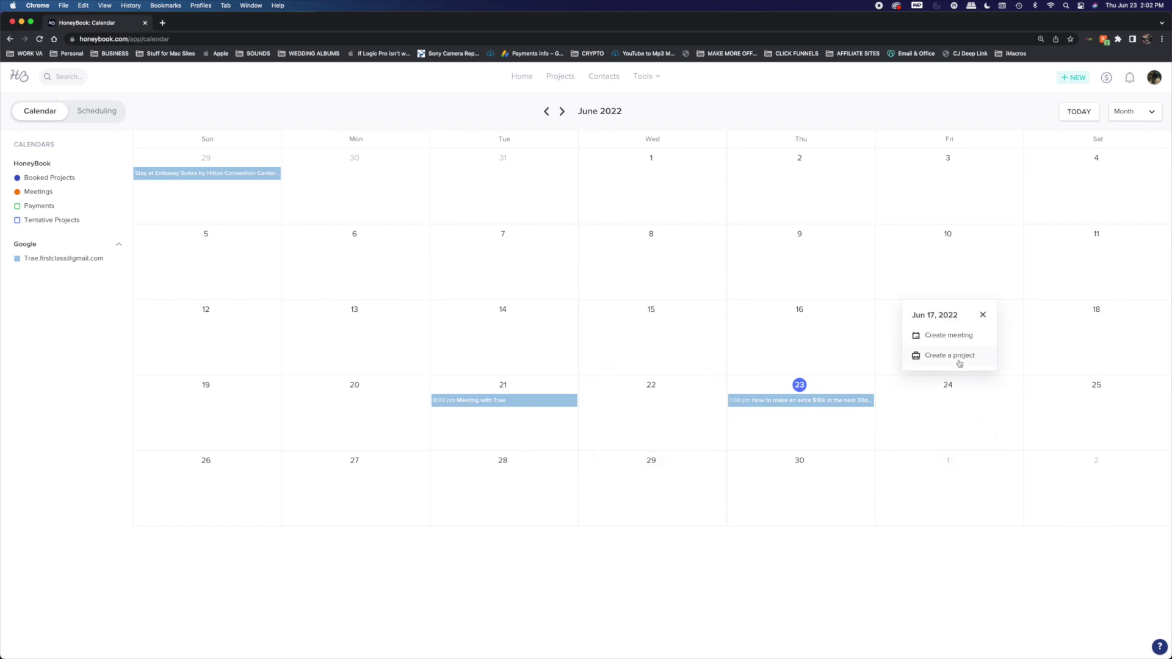
left_click(827, 357)
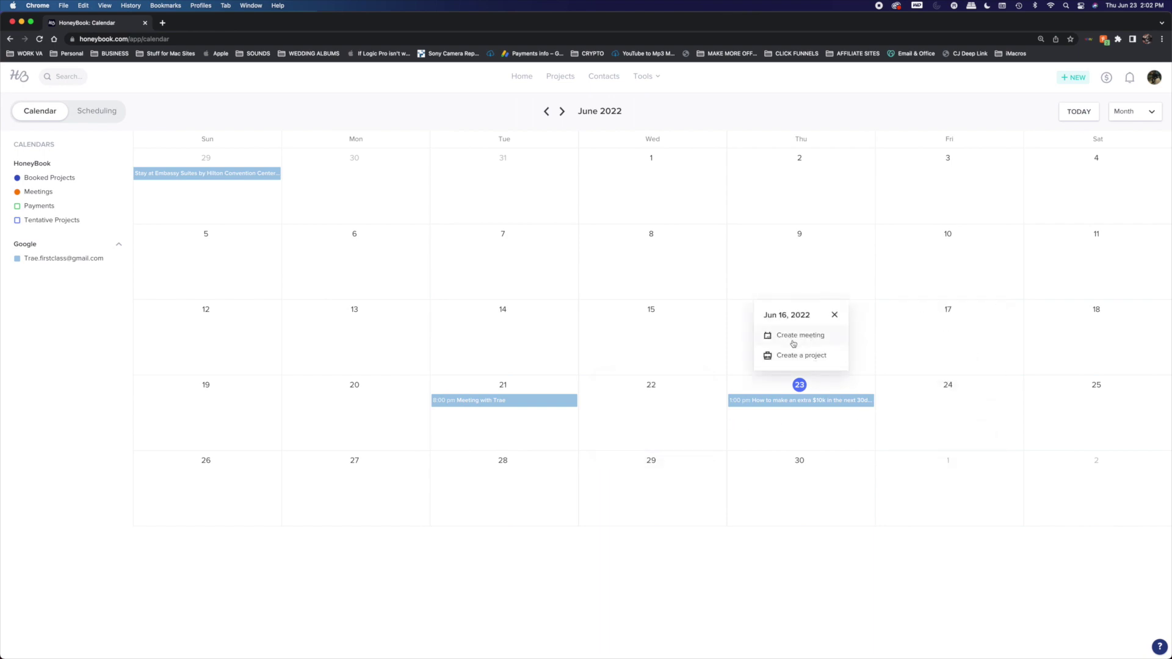
left_click(911, 343)
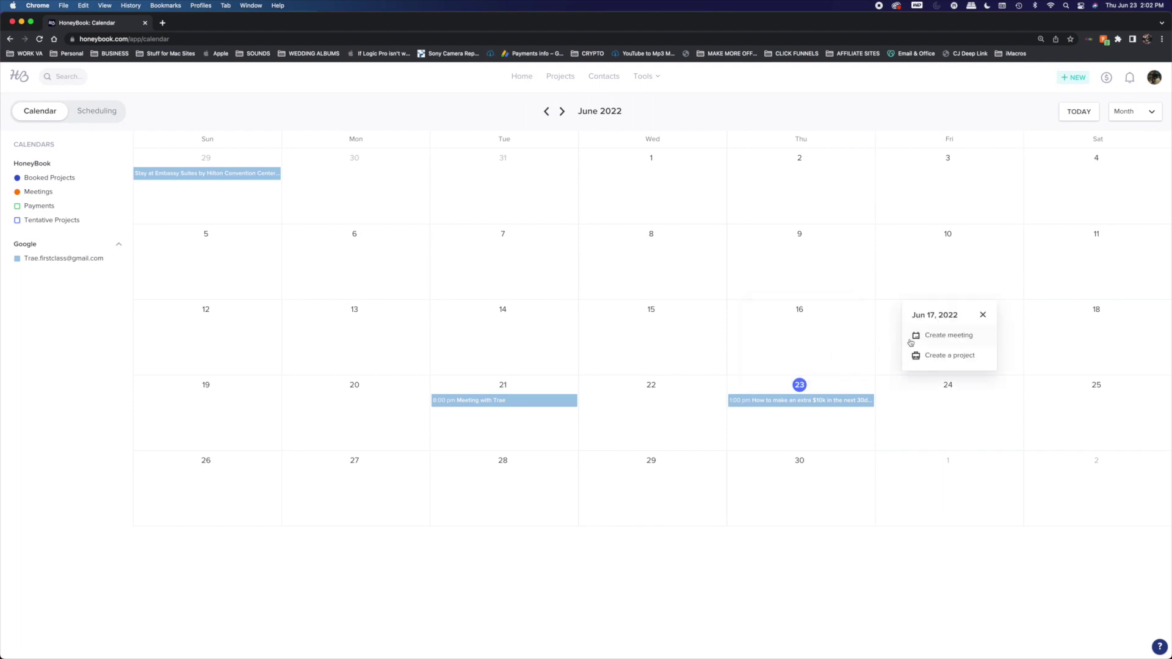
left_click(987, 427)
left_click(741, 492)
left_click(647, 484)
left_click(488, 481)
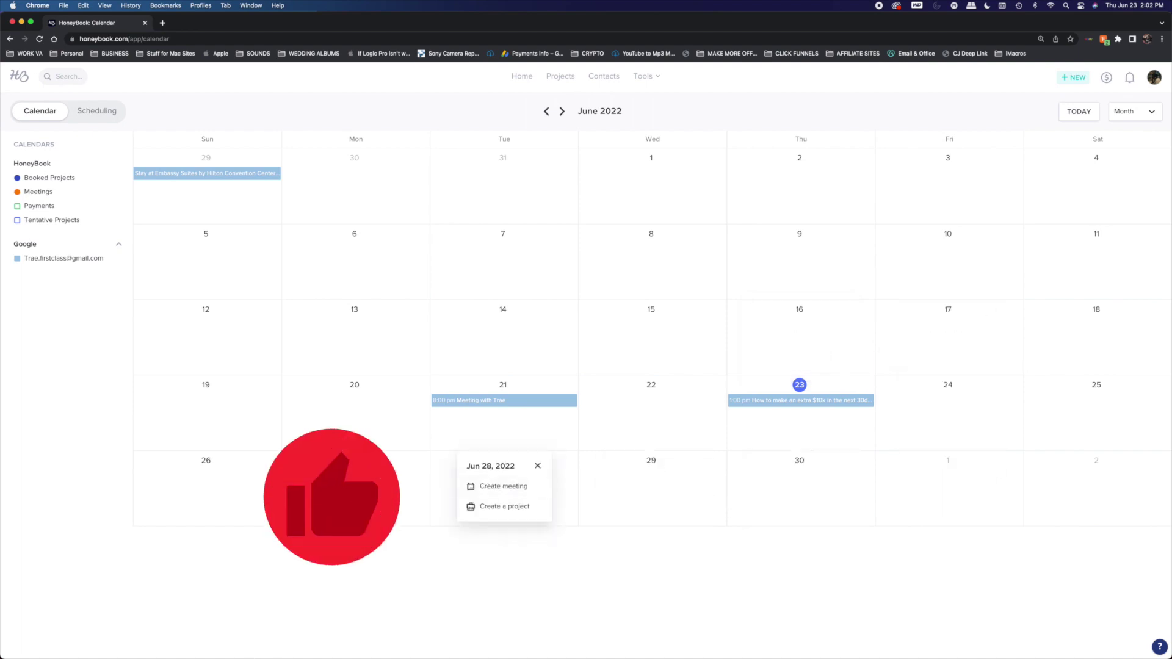
left_click(339, 329)
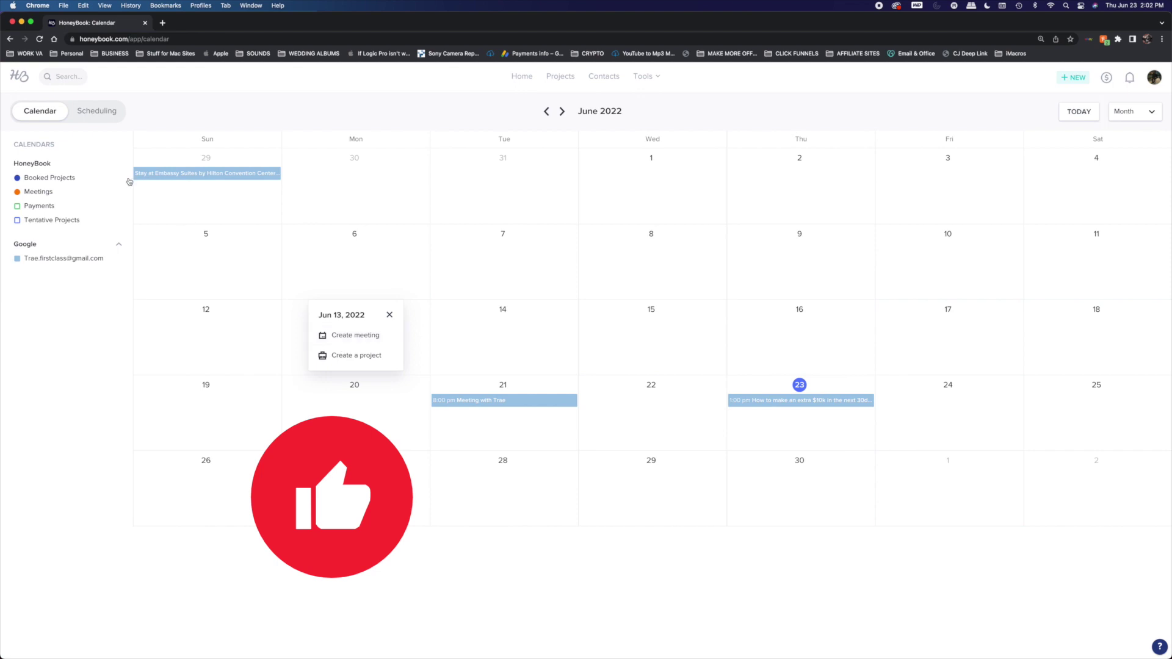
Step: Switch to the scheduling sessions, view the Headshot Mondays session details, and return without changes
left_click(110, 116)
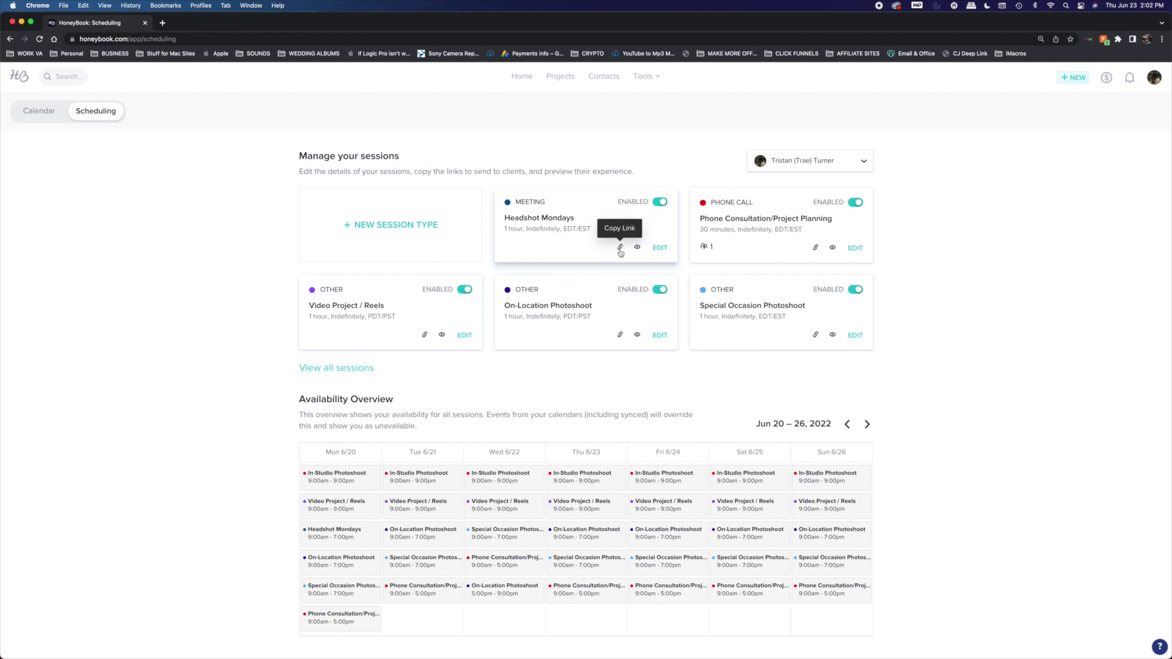
left_click(562, 230)
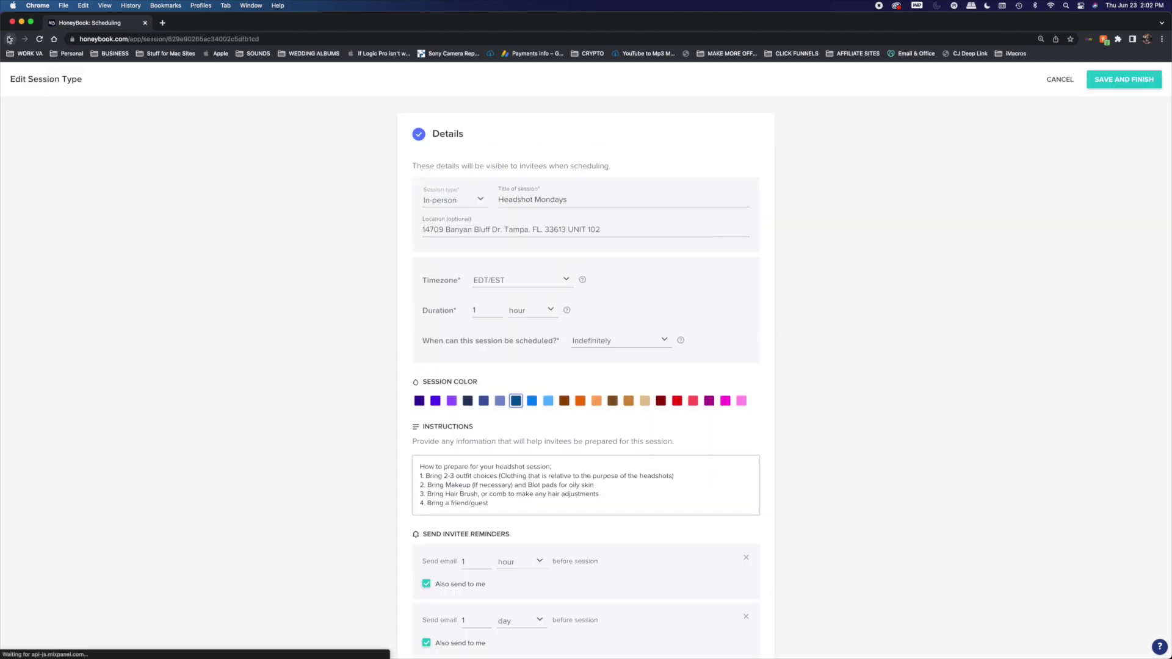
left_click(9, 39)
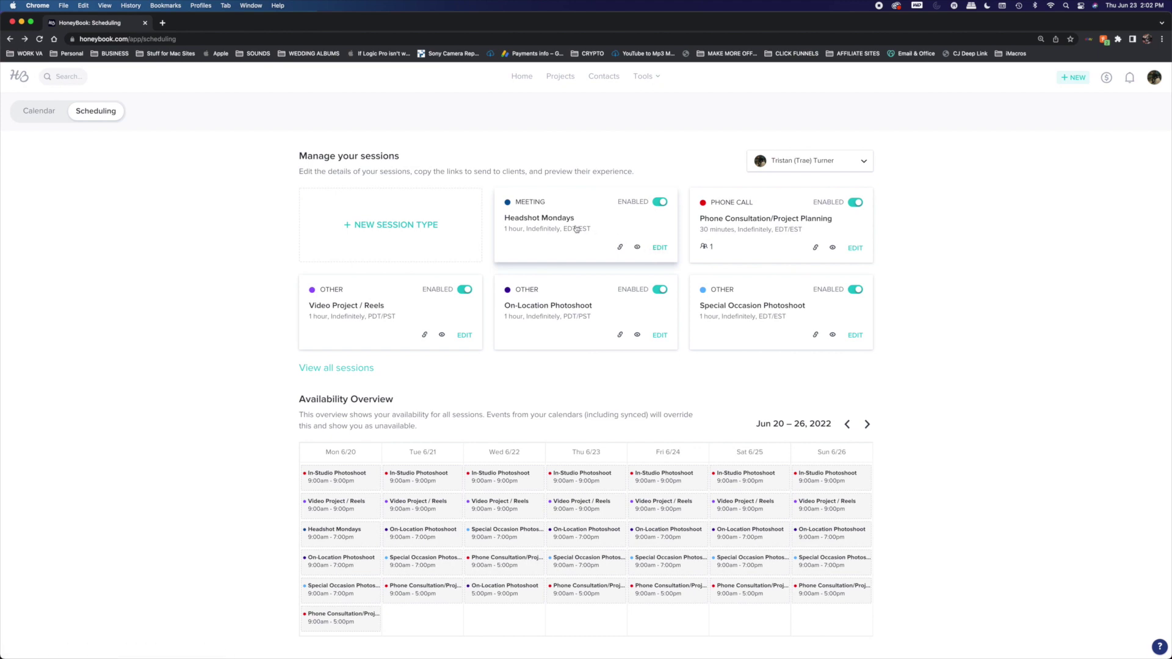
Step: Look over the sessions and browse the Availability Overview by week, returning to Jun 27 – Jul 3, 2022 to inspect the Headshot Mondays slot
scroll(552, 299, "down", 2)
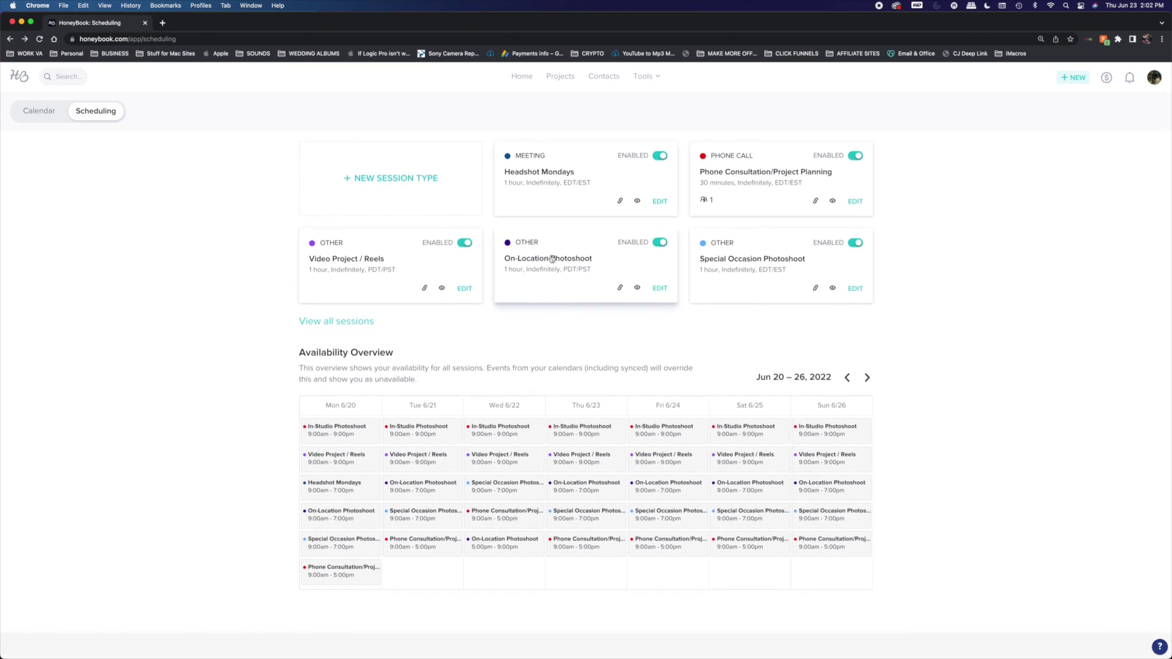
scroll(552, 259, "up", 2)
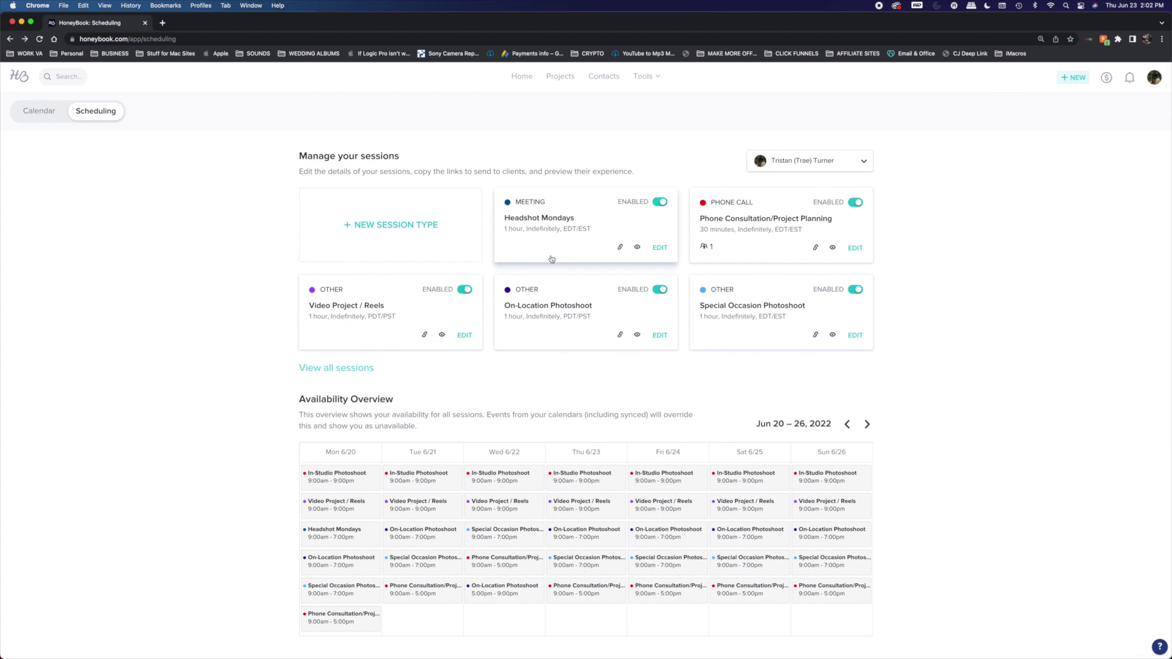
scroll(340, 456, "down", 3)
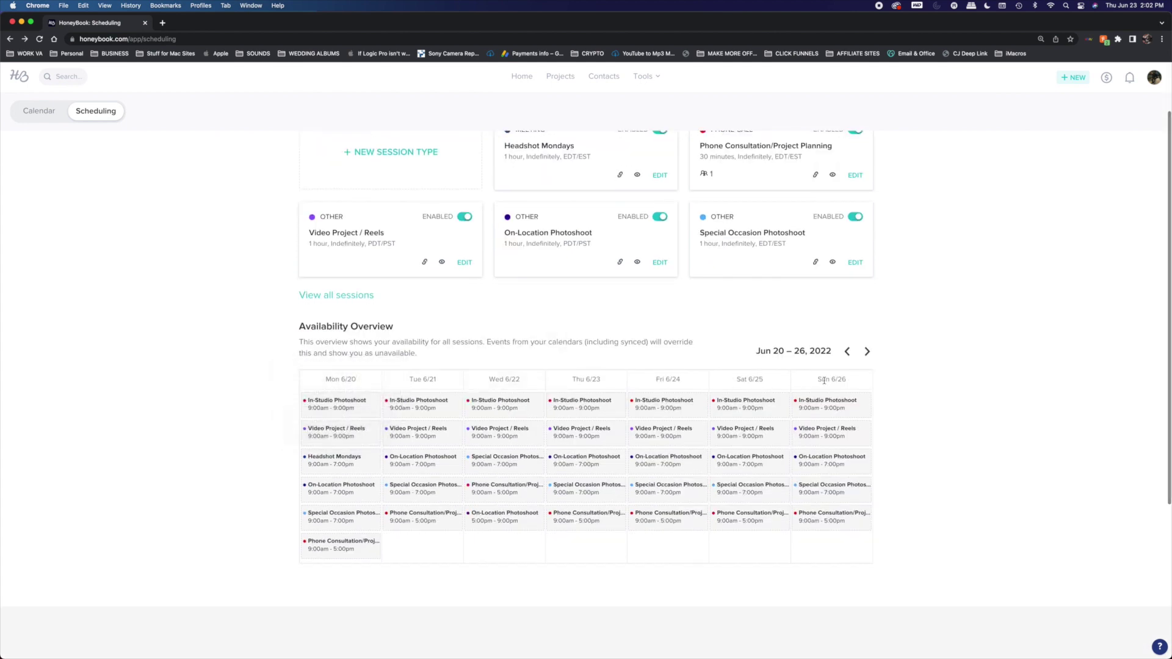
left_click(867, 351)
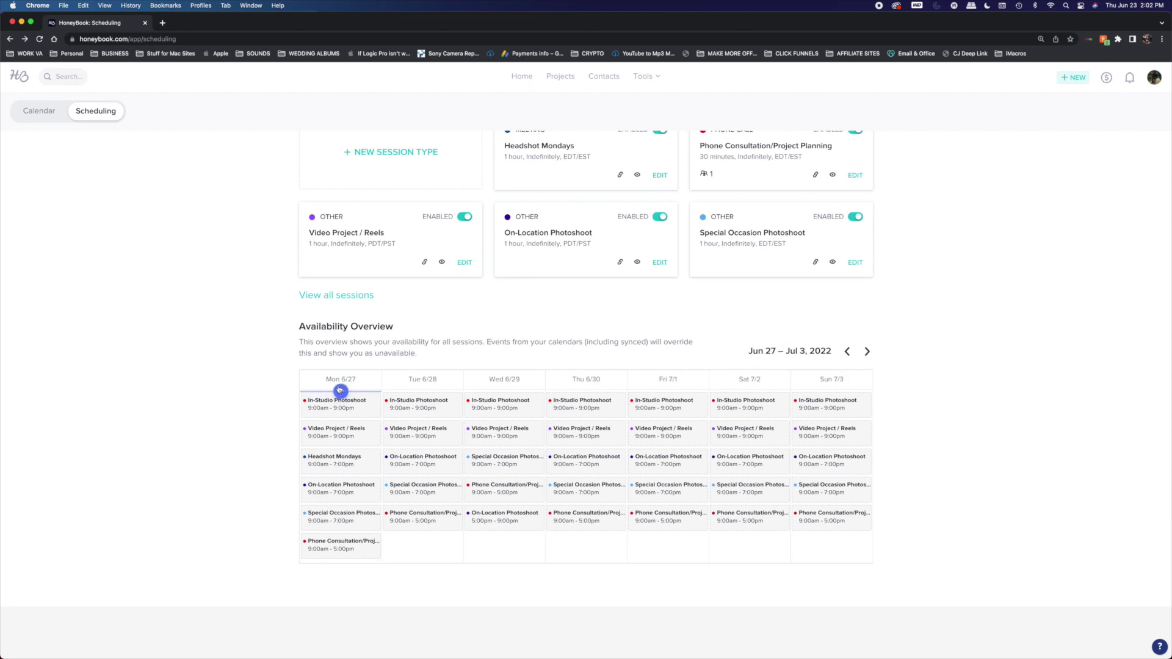
left_click(866, 351)
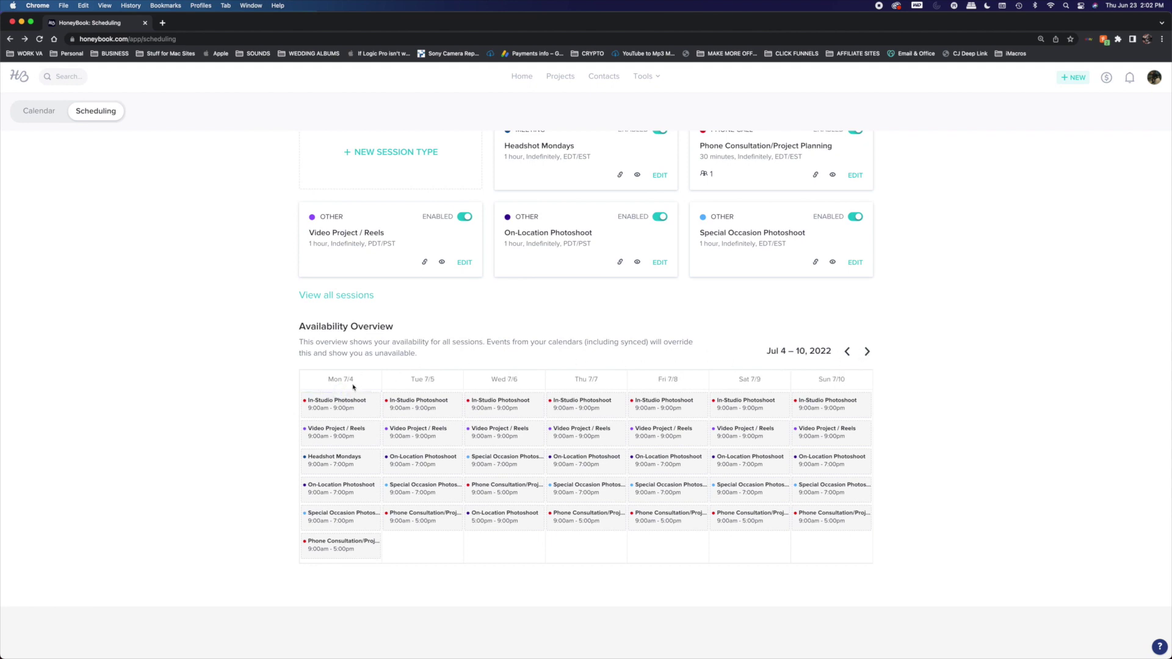
left_click(867, 351)
left_click(847, 351)
left_click(847, 351)
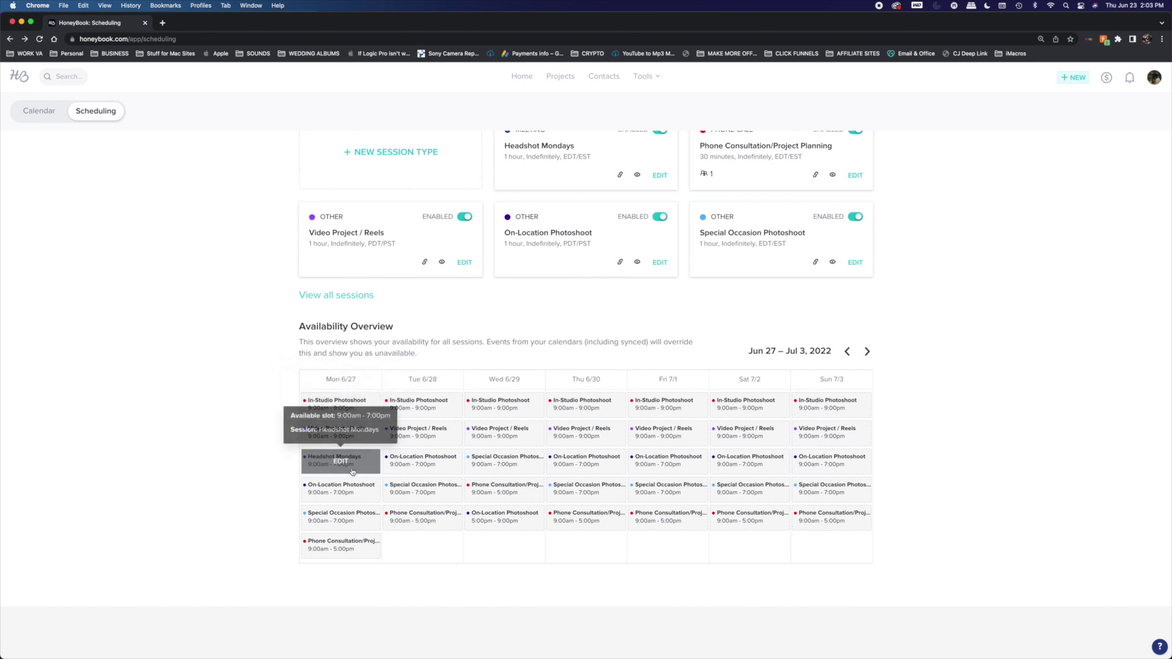
mouse_move(338, 469)
scroll(491, 315, "up", 3)
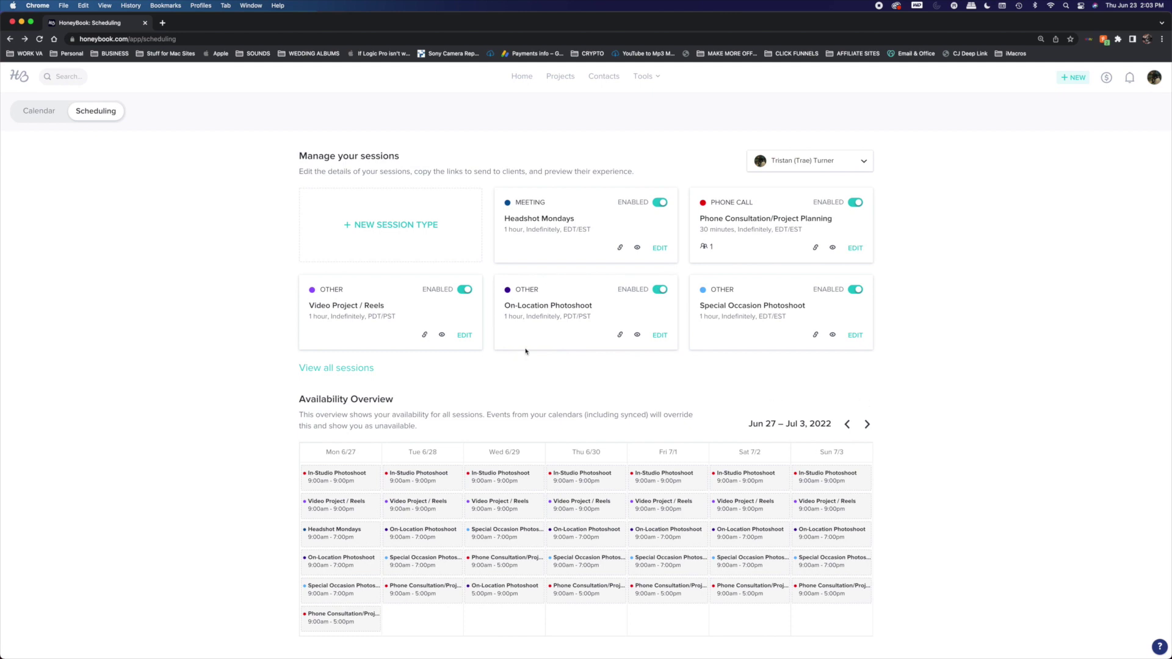
Step: Open the Task Management page from the scheduling sessions and look it over
left_click(644, 77)
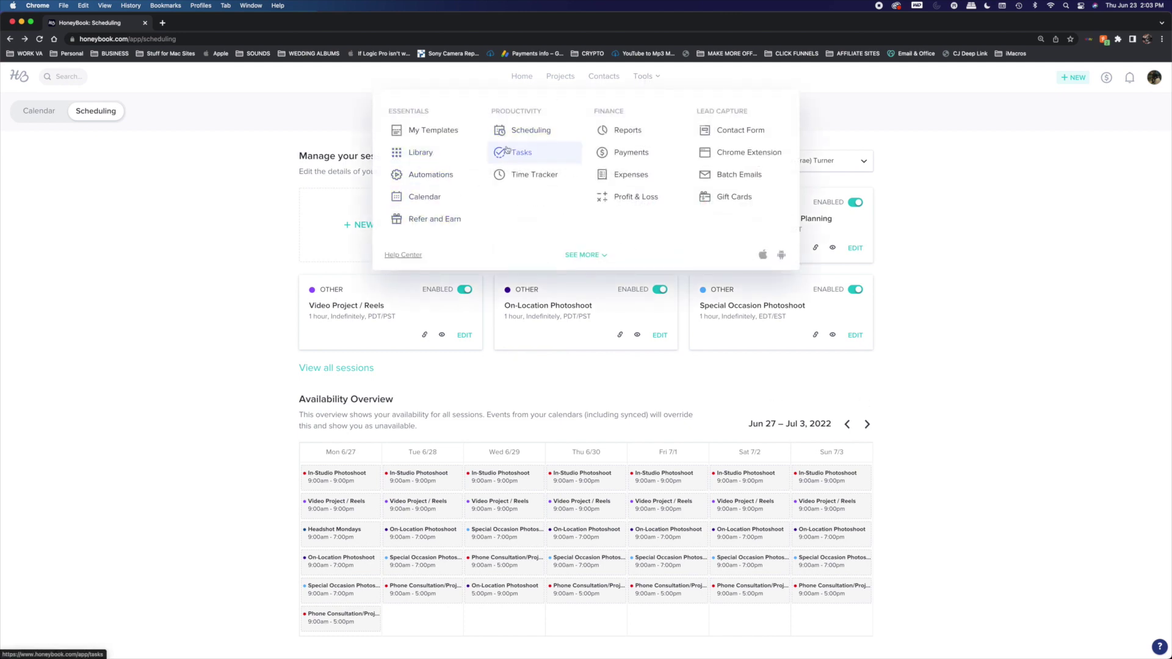
left_click(525, 133)
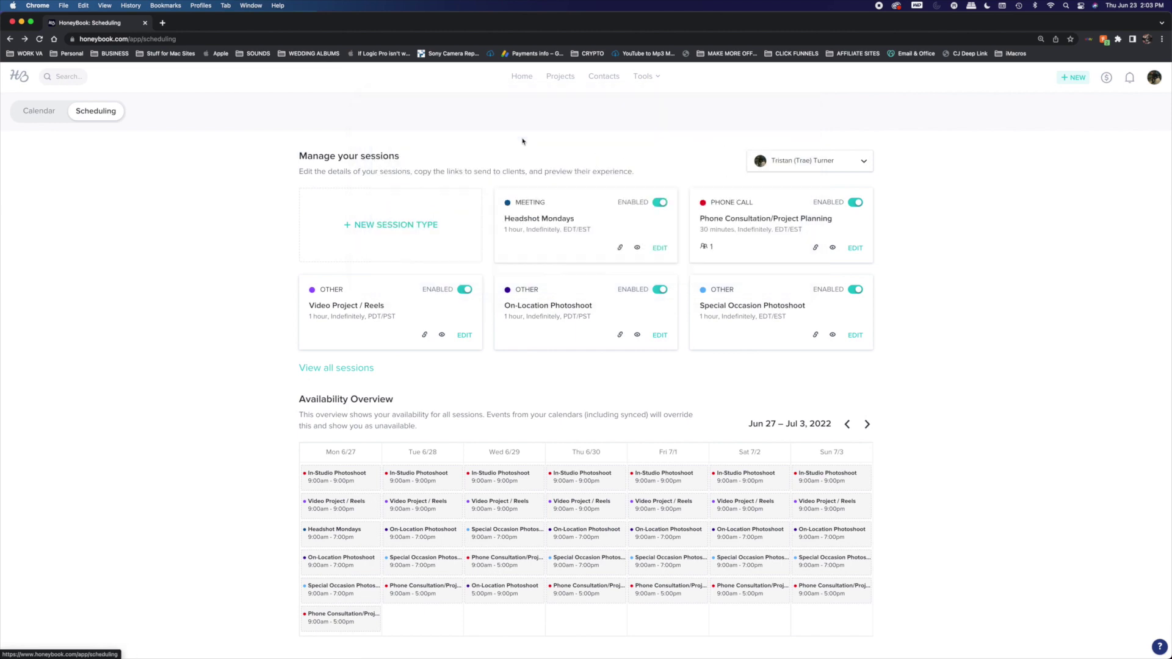
left_click(658, 77)
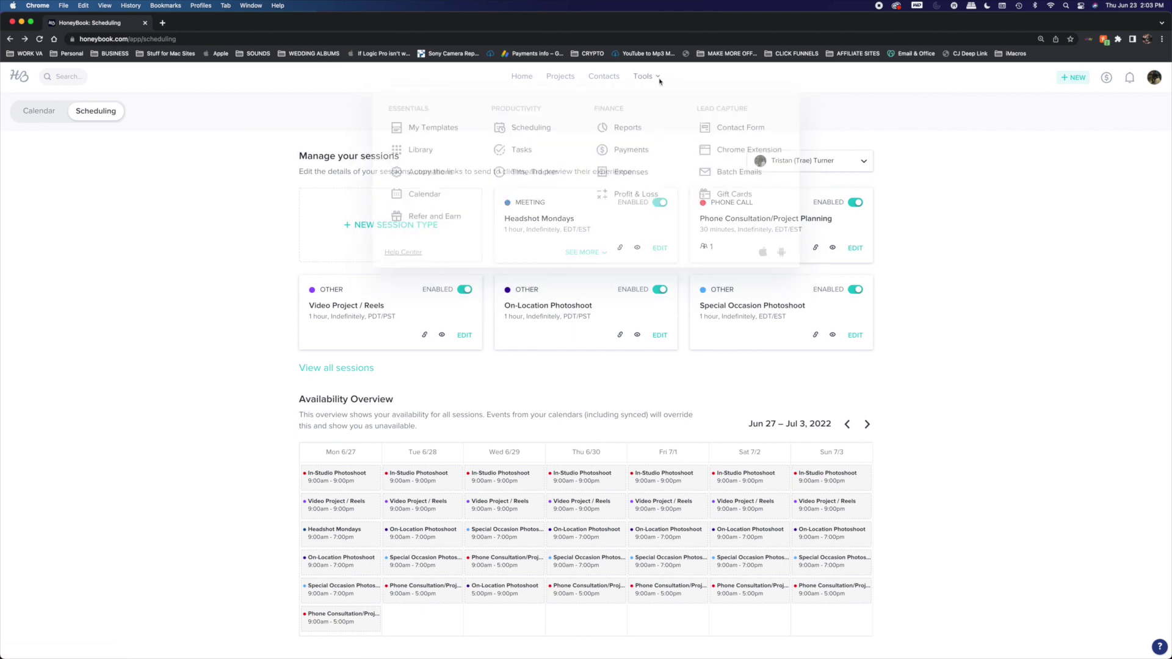
left_click(530, 137)
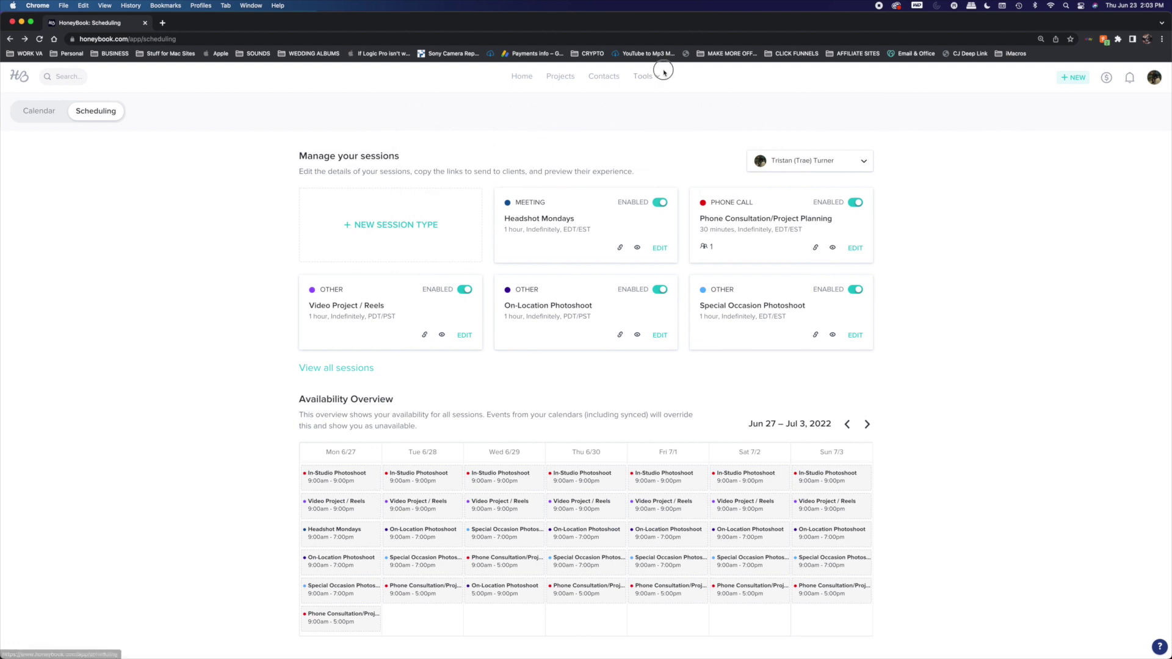
left_click(659, 76)
left_click(523, 153)
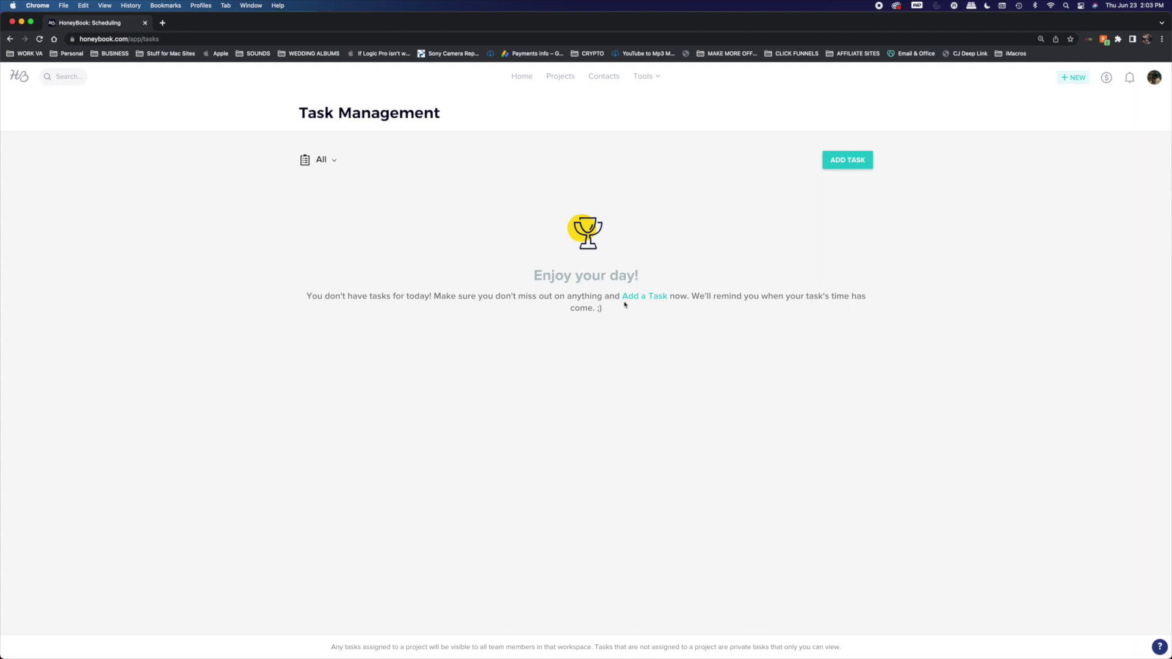
Step: Open the Profit & Loss report in Bookkeeping and review the last 30 days' income, costs and net result
left_click(651, 77)
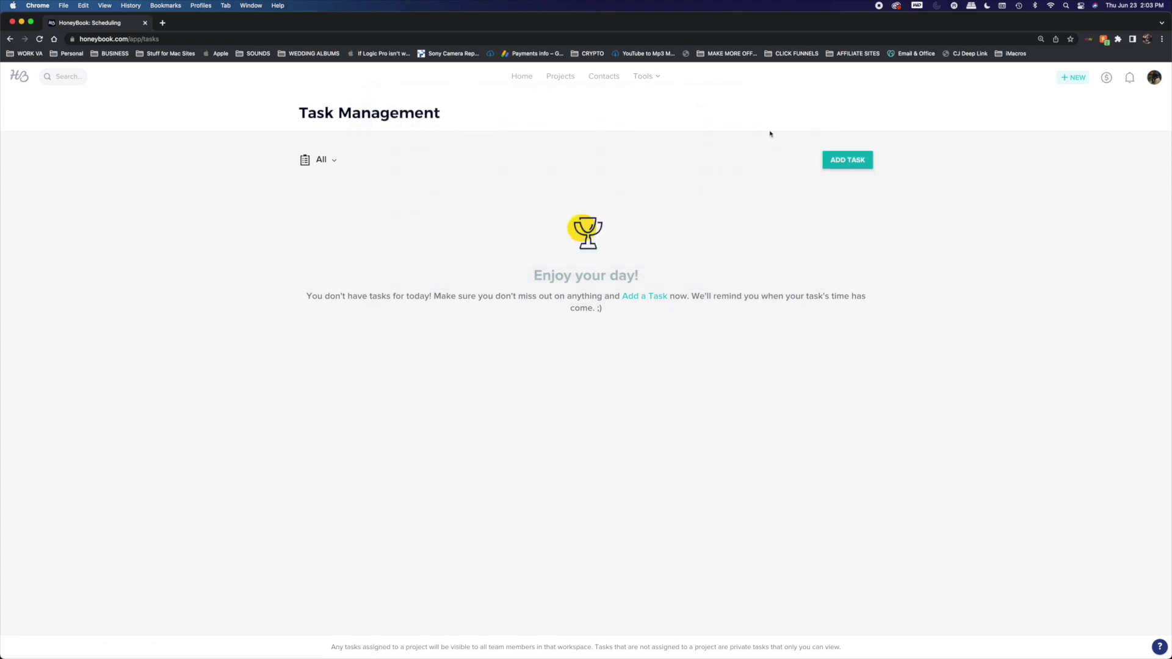
mouse_move(642, 76)
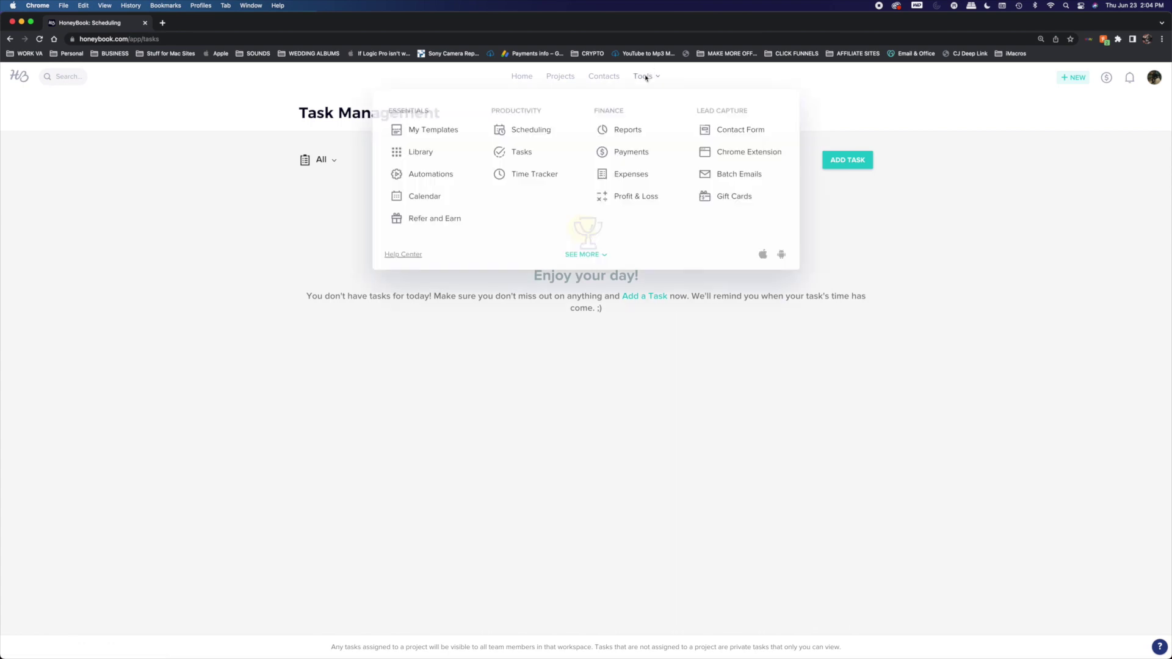
left_click(630, 198)
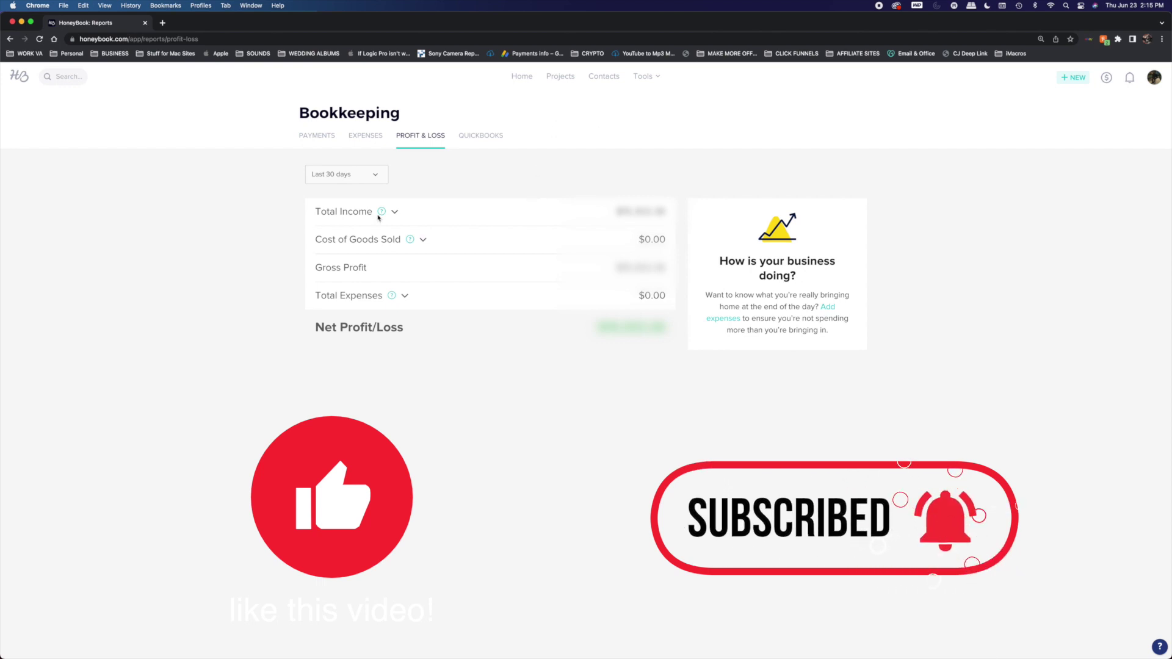
mouse_move(390, 213)
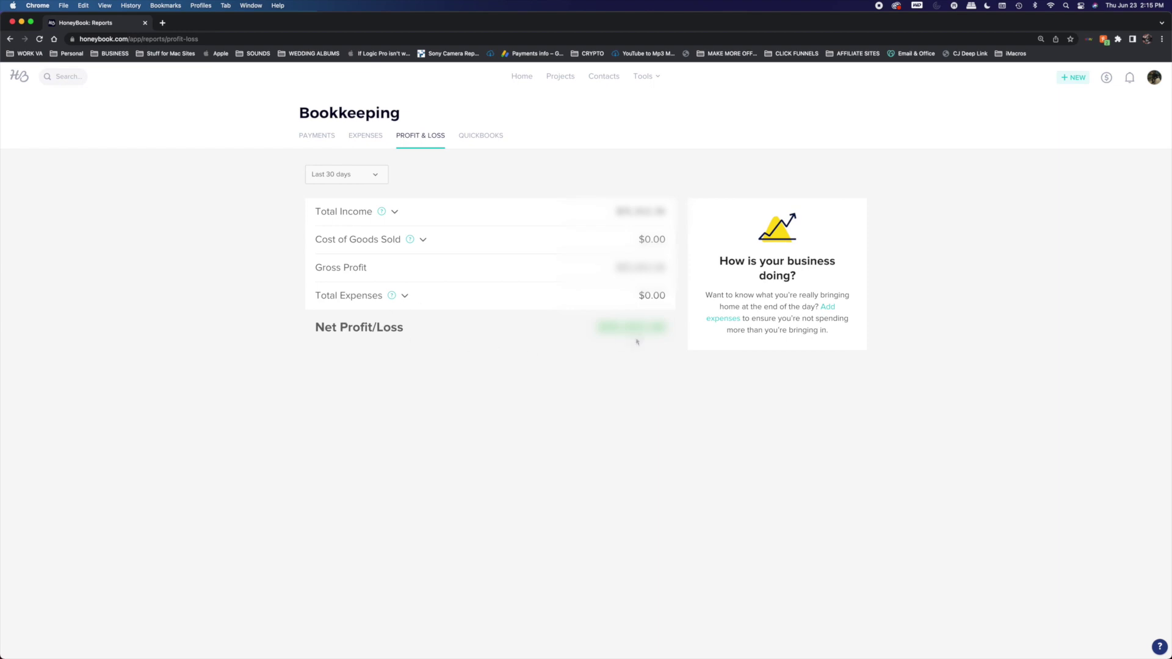
Step: View the HoneyBook Extend Chrome extension page in the web store, then return to the HoneyBook tab
left_click(643, 77)
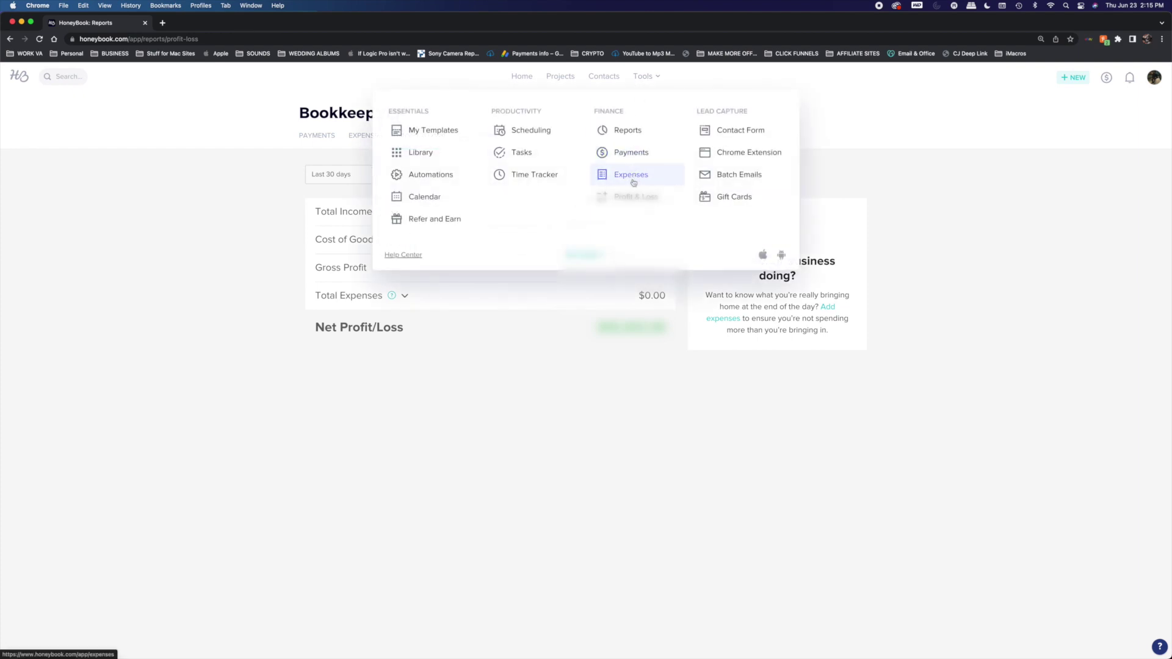
left_click(730, 152)
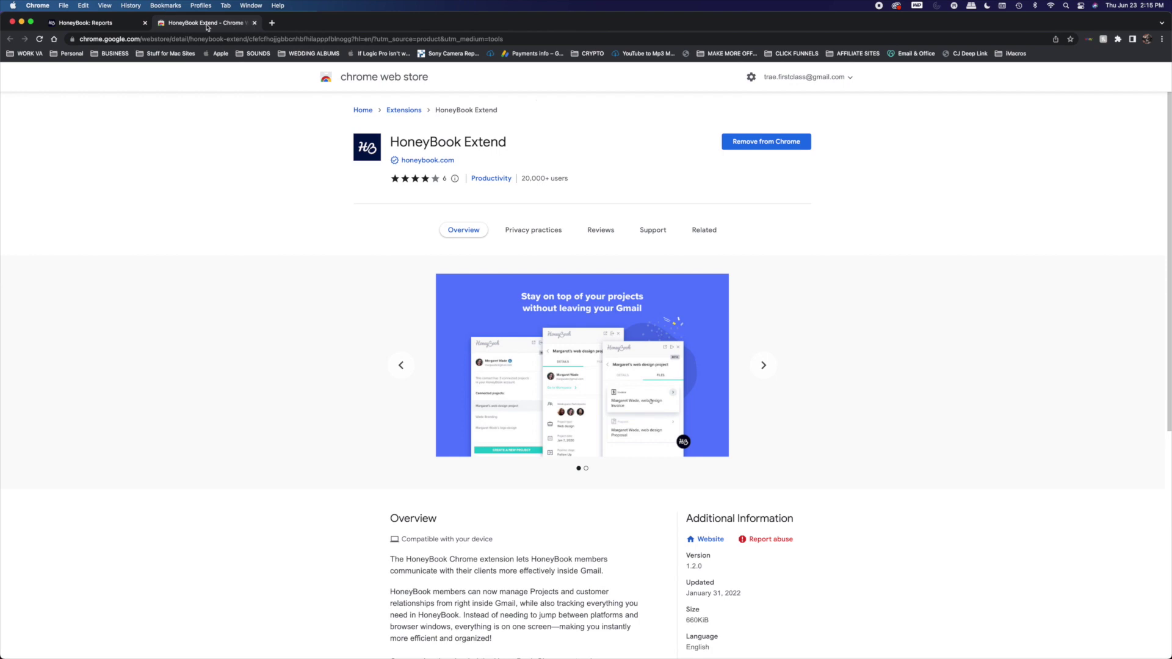
left_click(90, 23)
Step: Open Batch Emails, sort the sent batches by subject, and expand the one sent to 31 people to read it before collapsing it
left_click(659, 82)
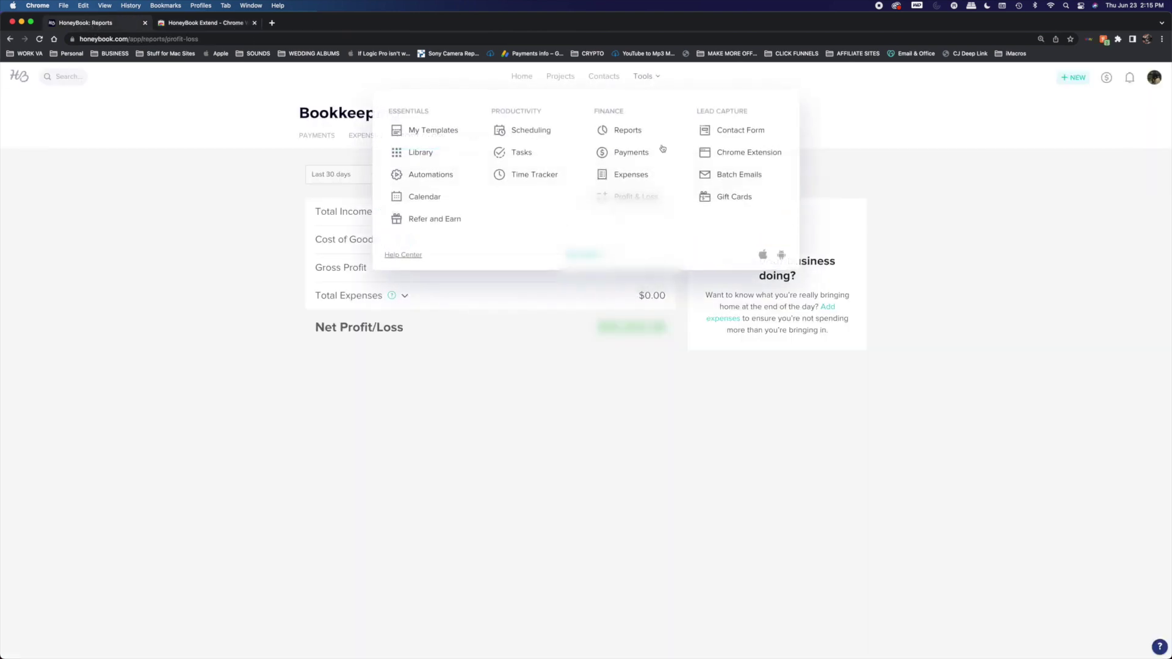
left_click(730, 176)
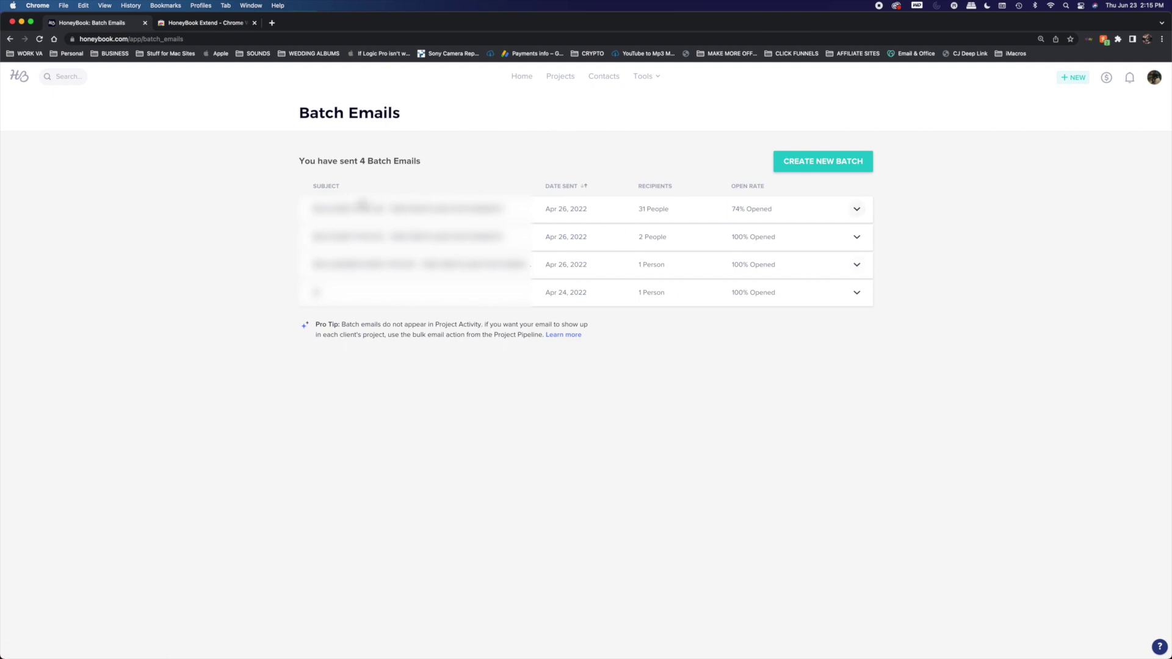
left_click(366, 187)
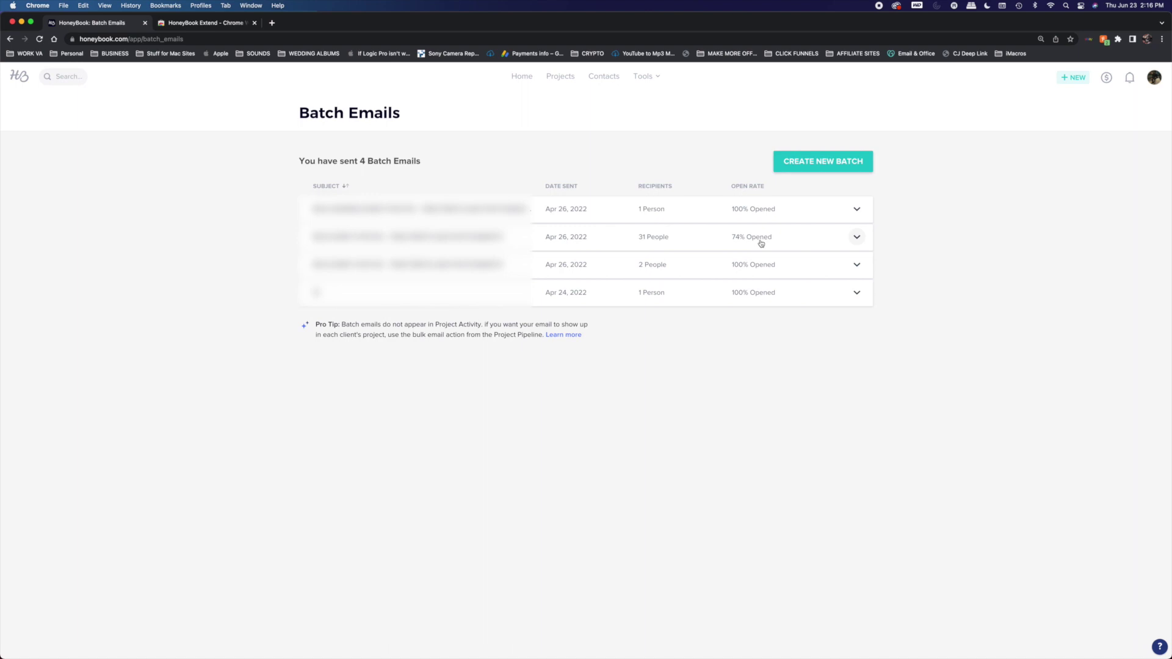
left_click(855, 237)
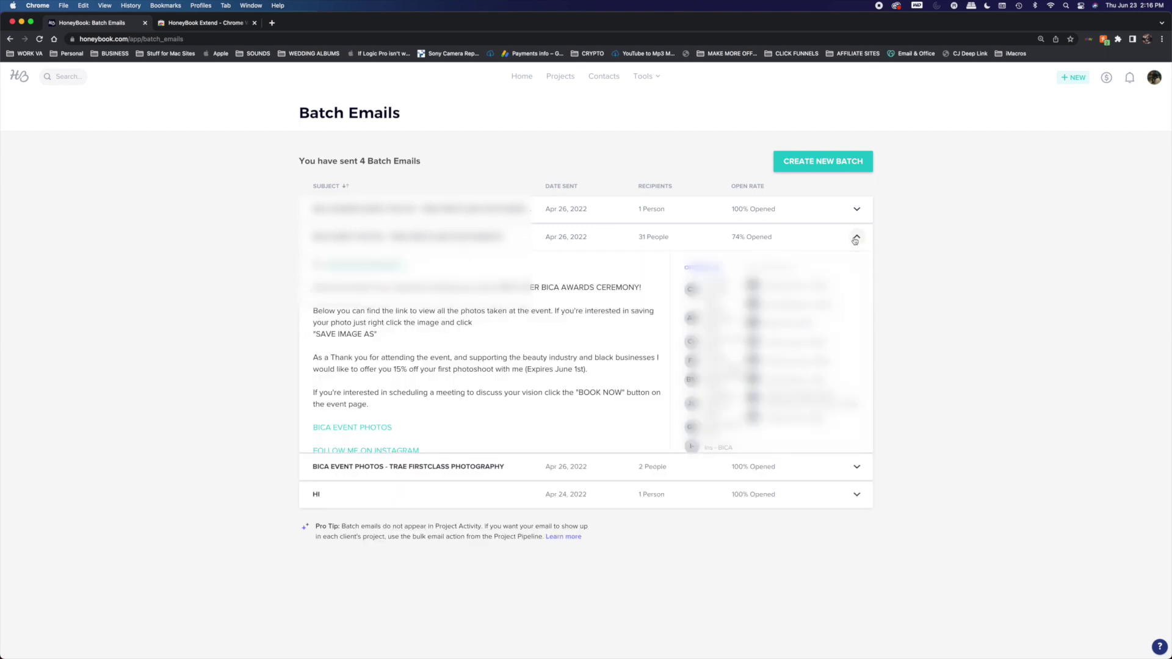
left_click(857, 238)
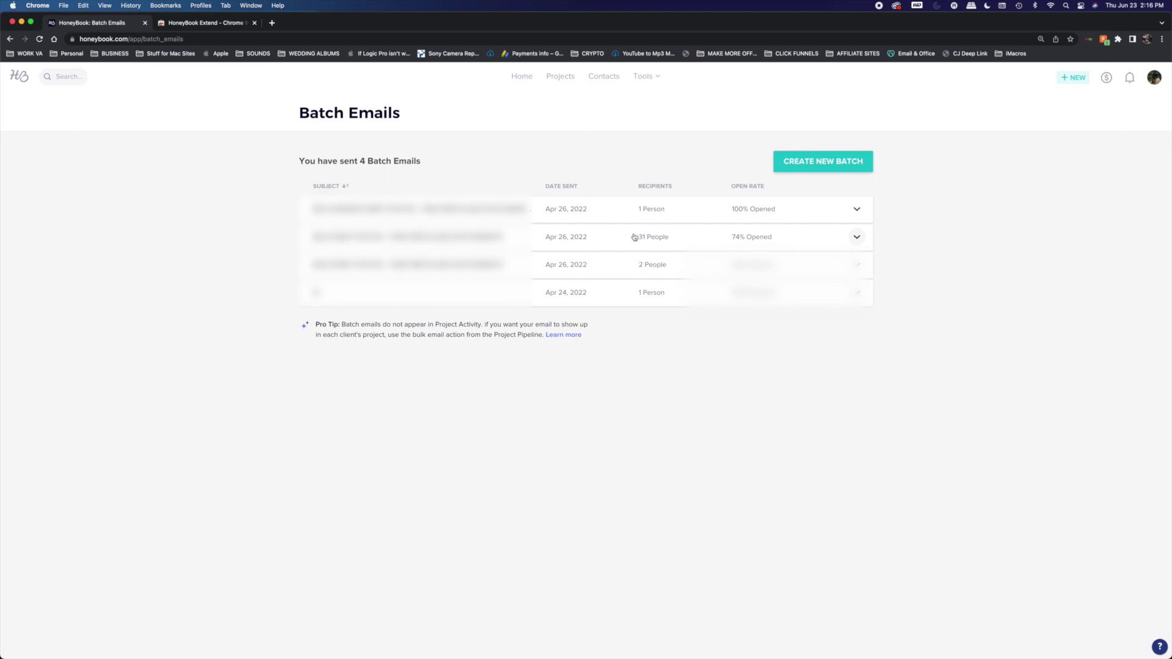
Step: Open Gift Cards and look through the live preview of the first gift card template from start to end
left_click(645, 77)
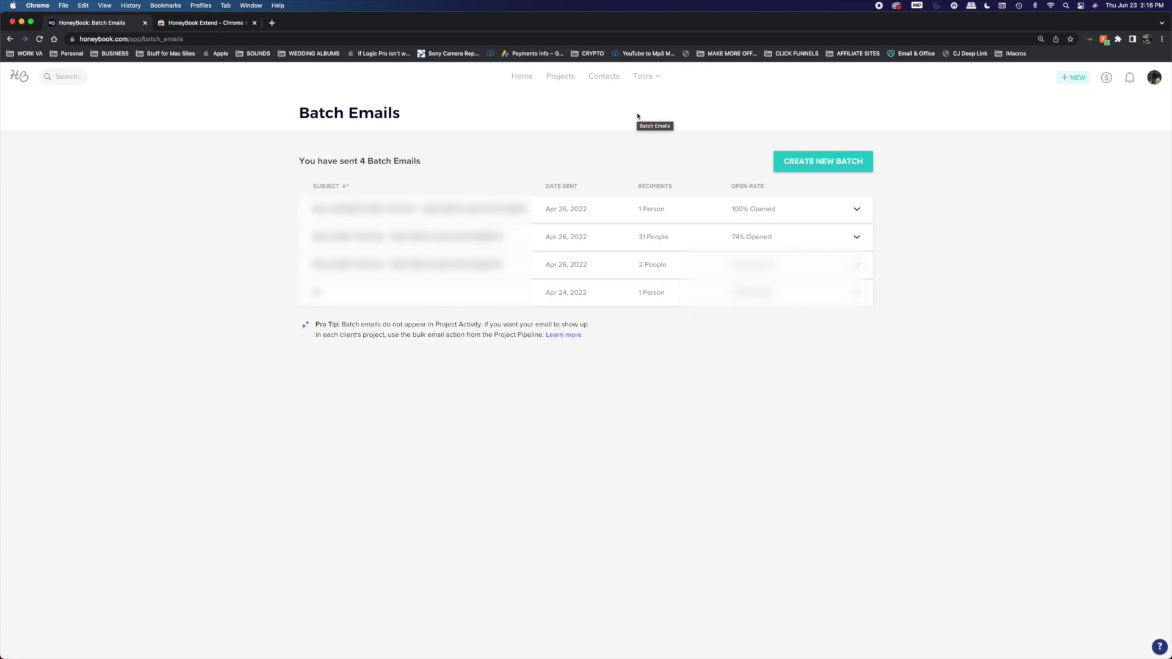
mouse_move(653, 79)
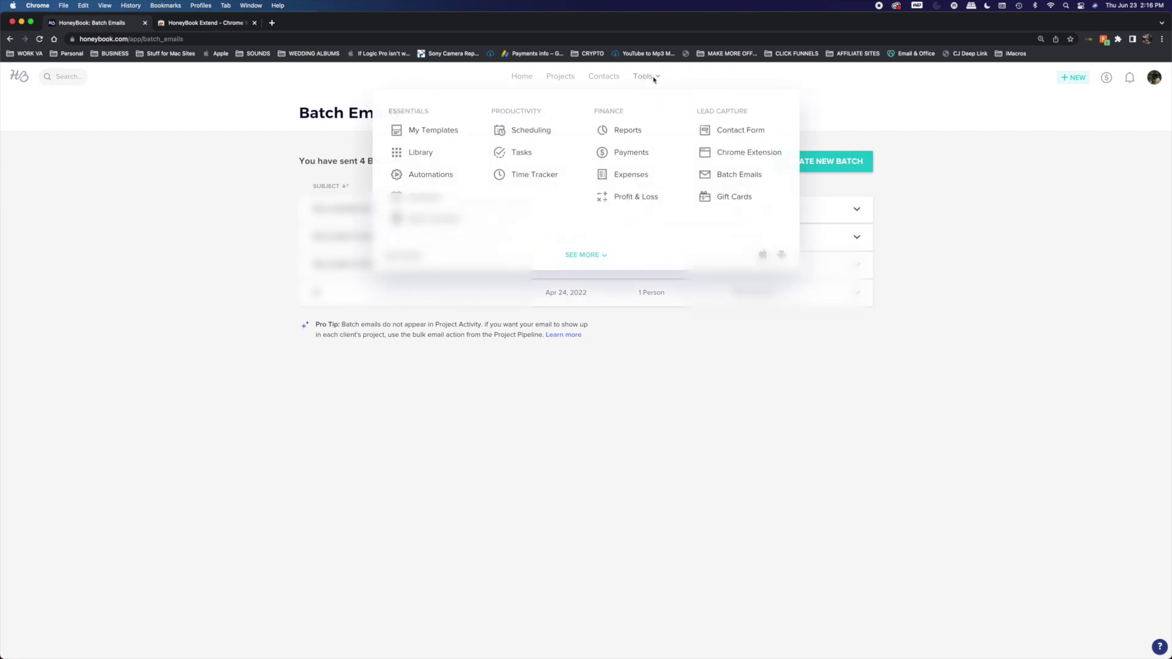
left_click(713, 198)
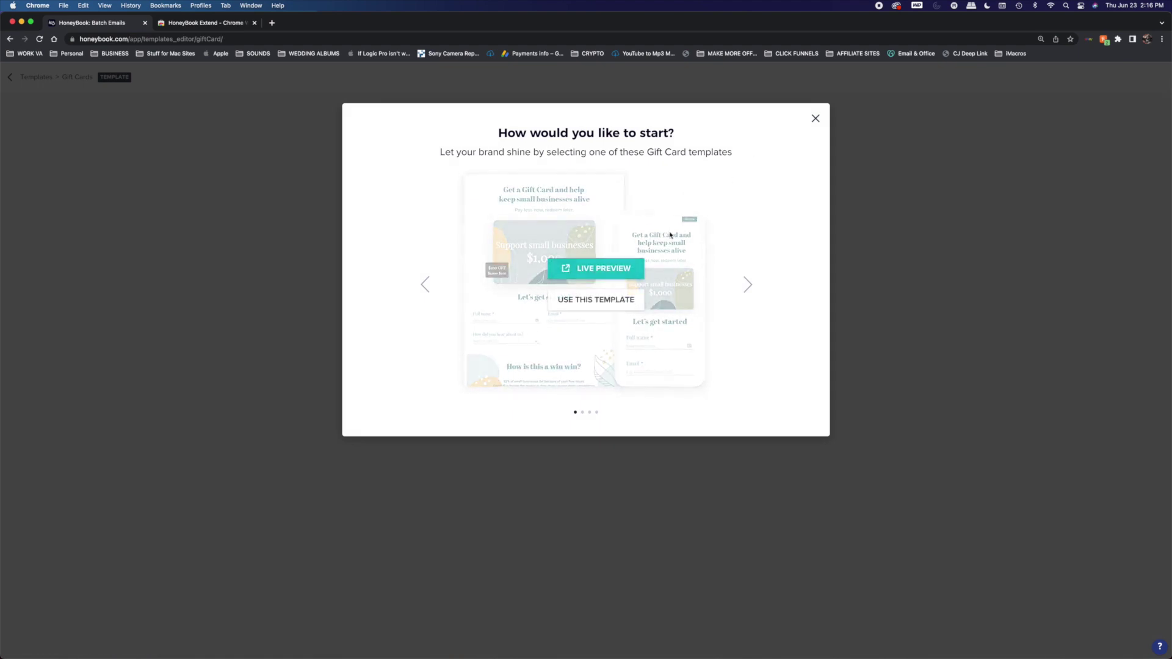
left_click(611, 273)
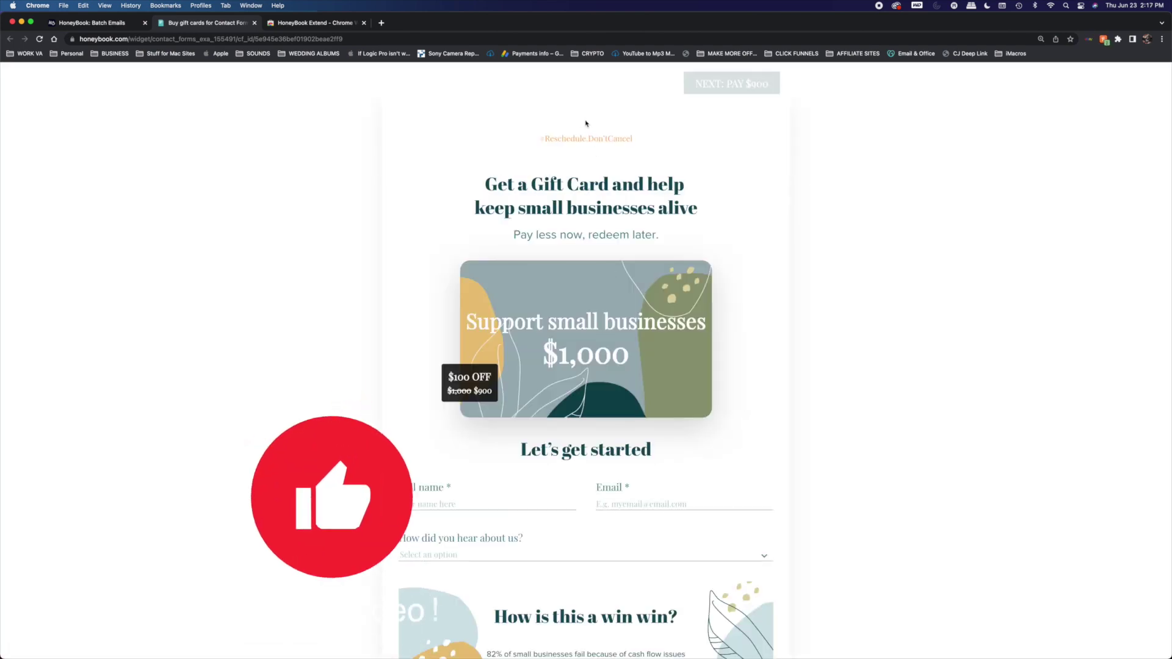
scroll(547, 224, "down", 2)
scroll(547, 224, "down", 10)
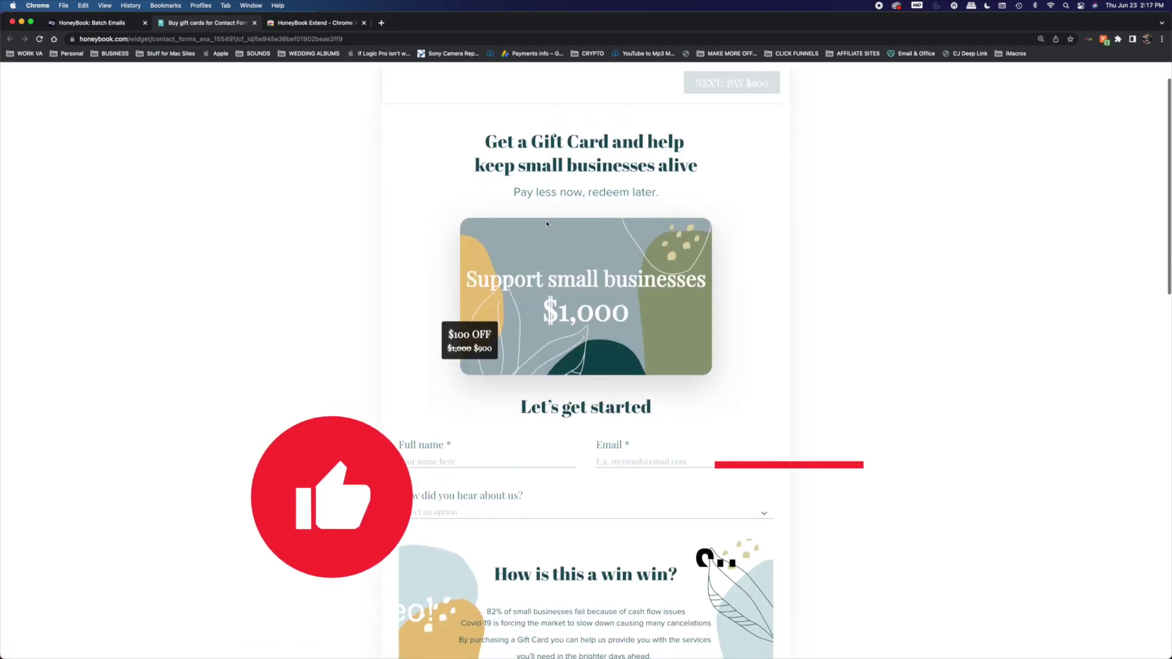
scroll(547, 223, "down", 5)
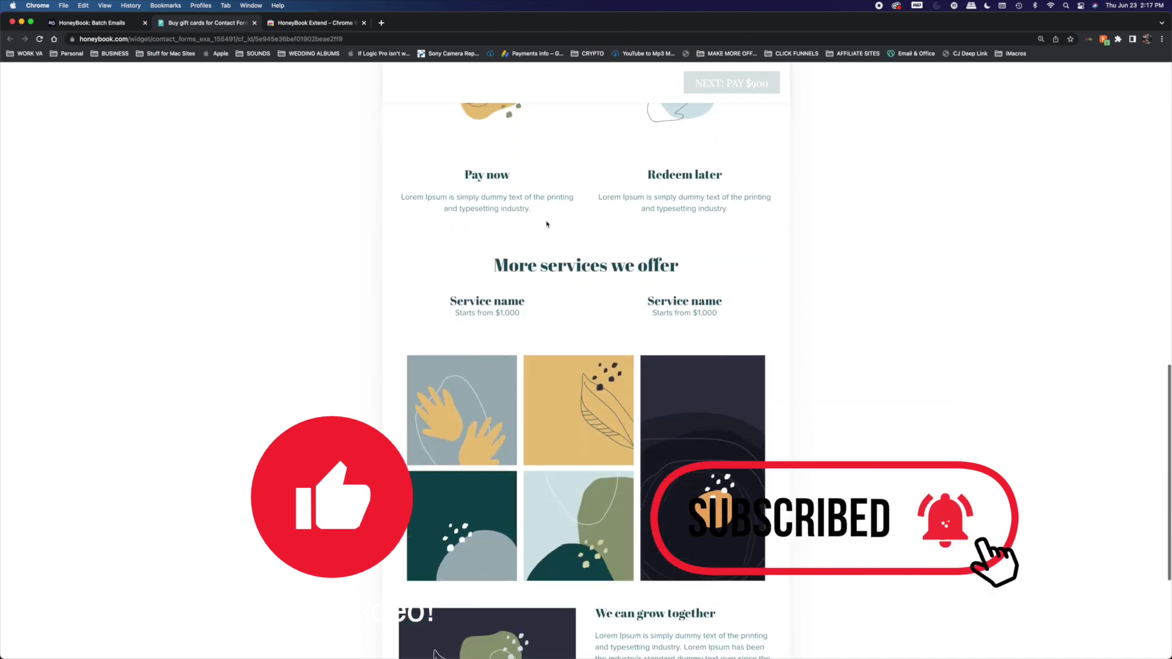
scroll(547, 223, "up", 15)
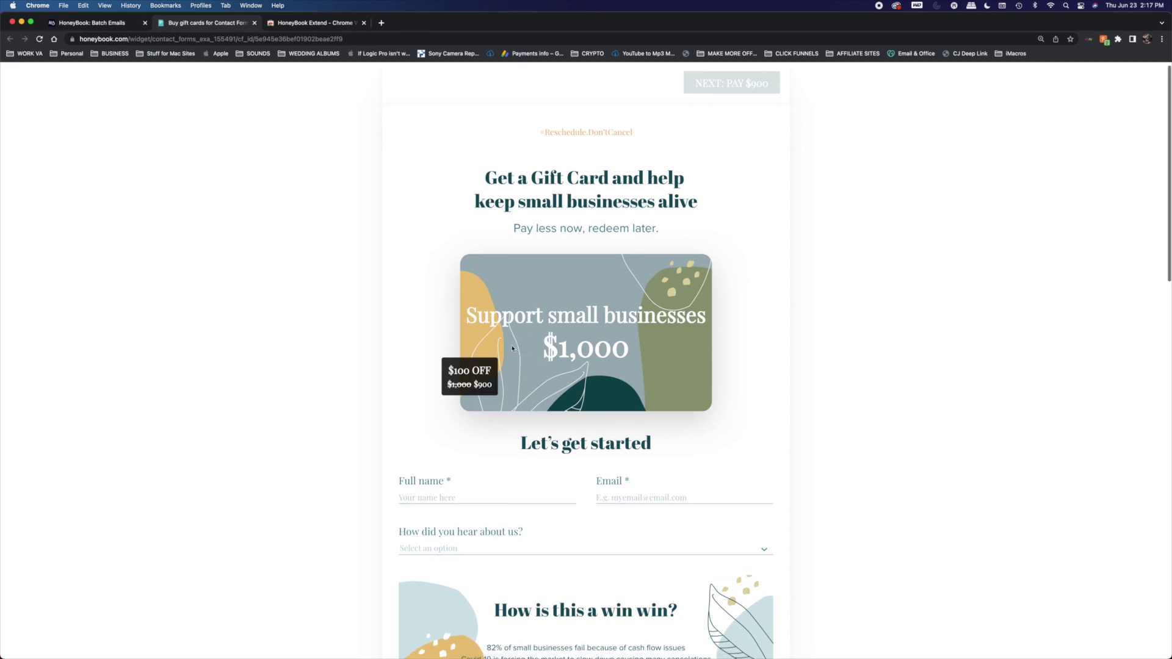
scroll(524, 364, "down", 15)
scroll(513, 349, "up", 15)
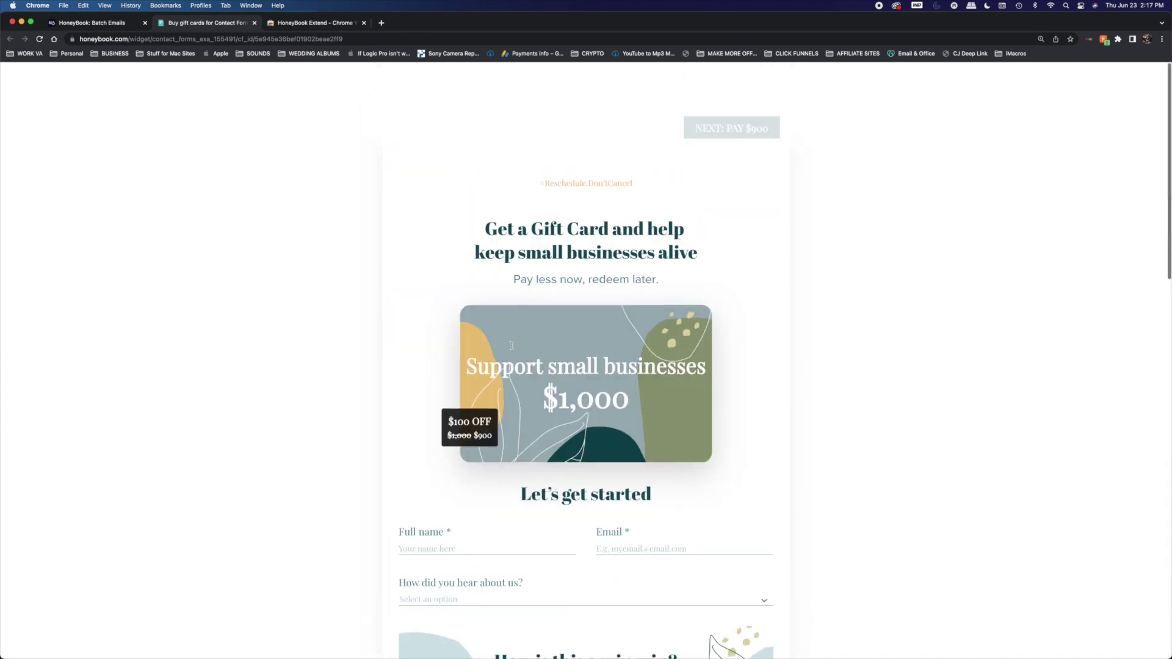
Step: Return to HoneyBook, dismiss the gift card template chooser without picking one, and go back to the Home dashboard
left_click(61, 24)
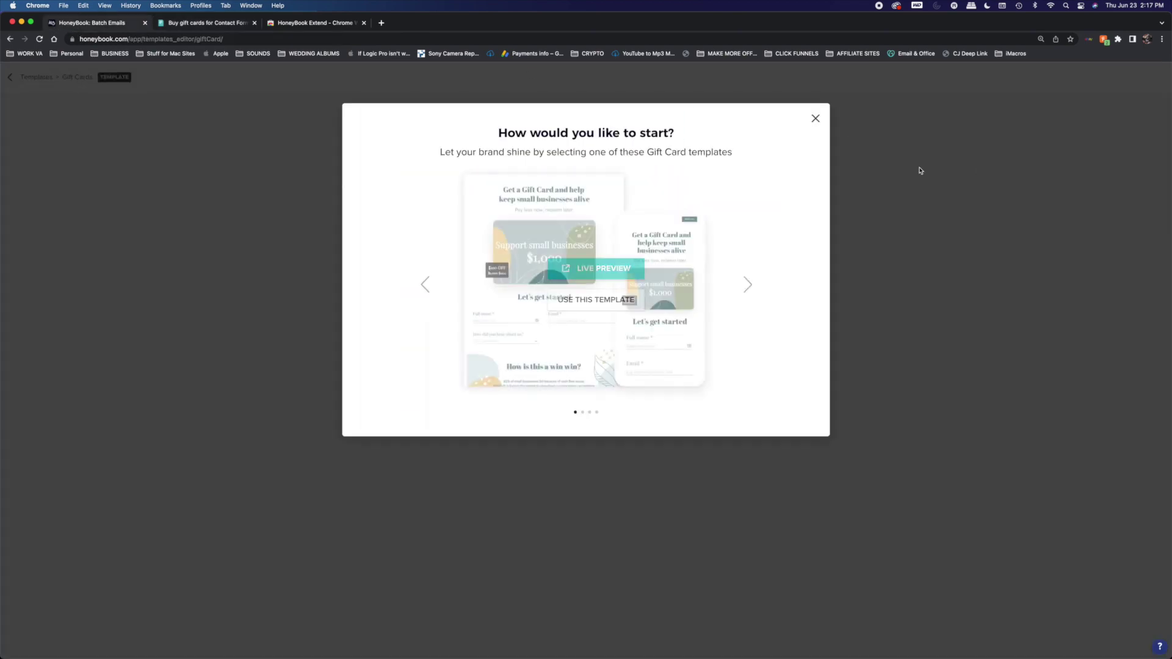
left_click(816, 118)
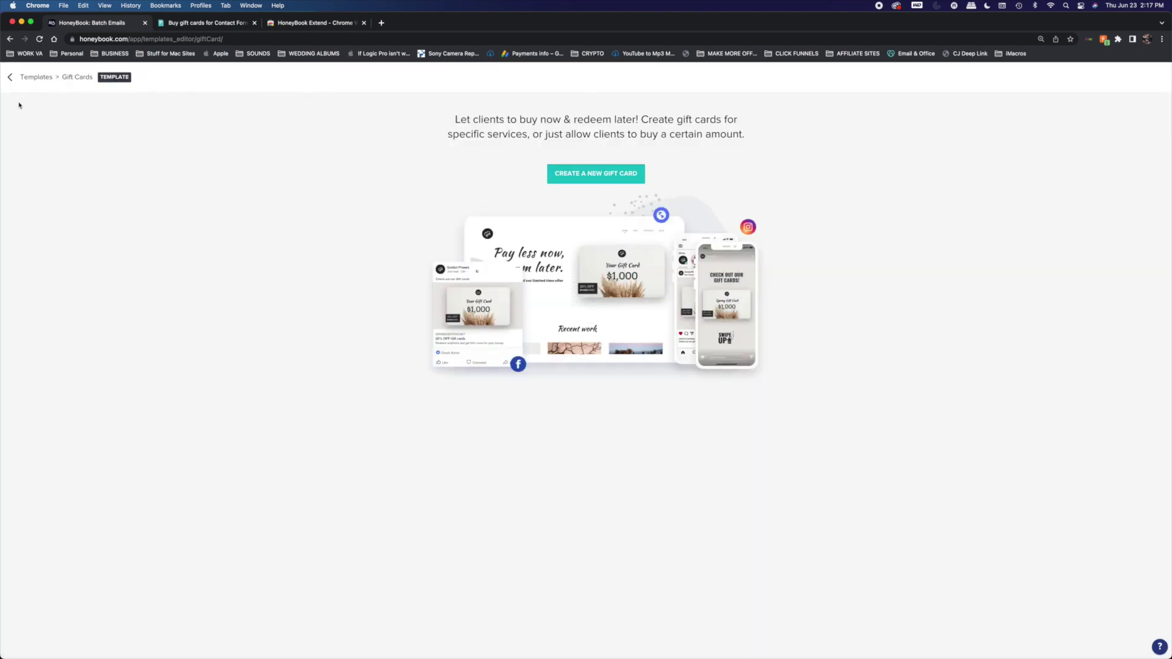
left_click(11, 77)
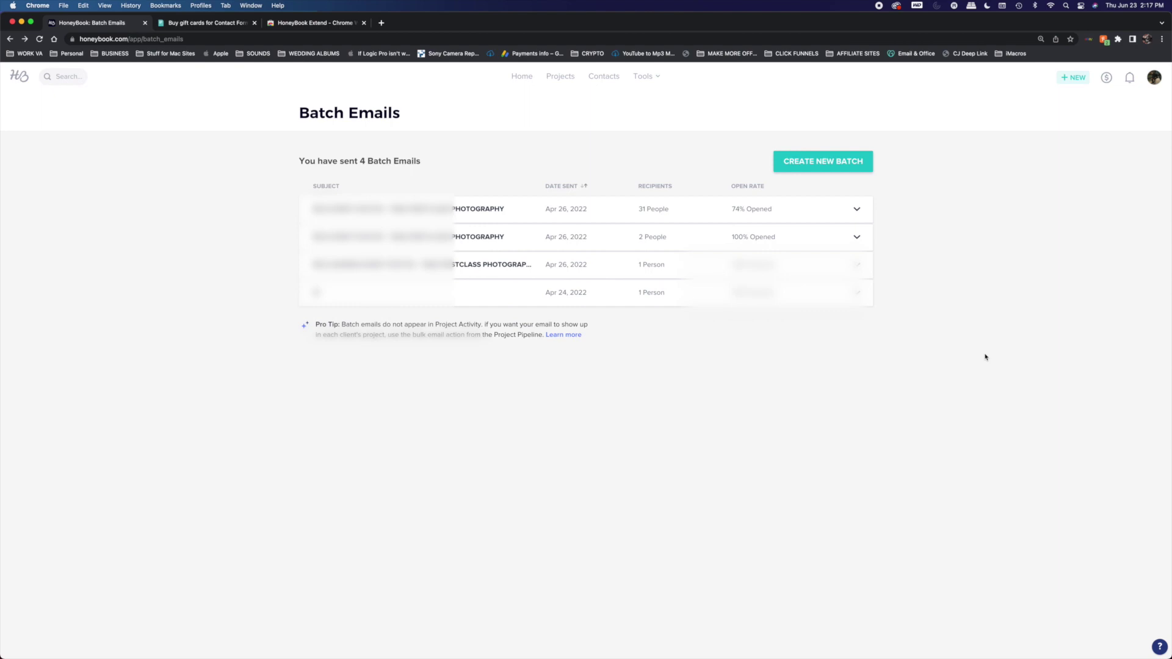
left_click(513, 77)
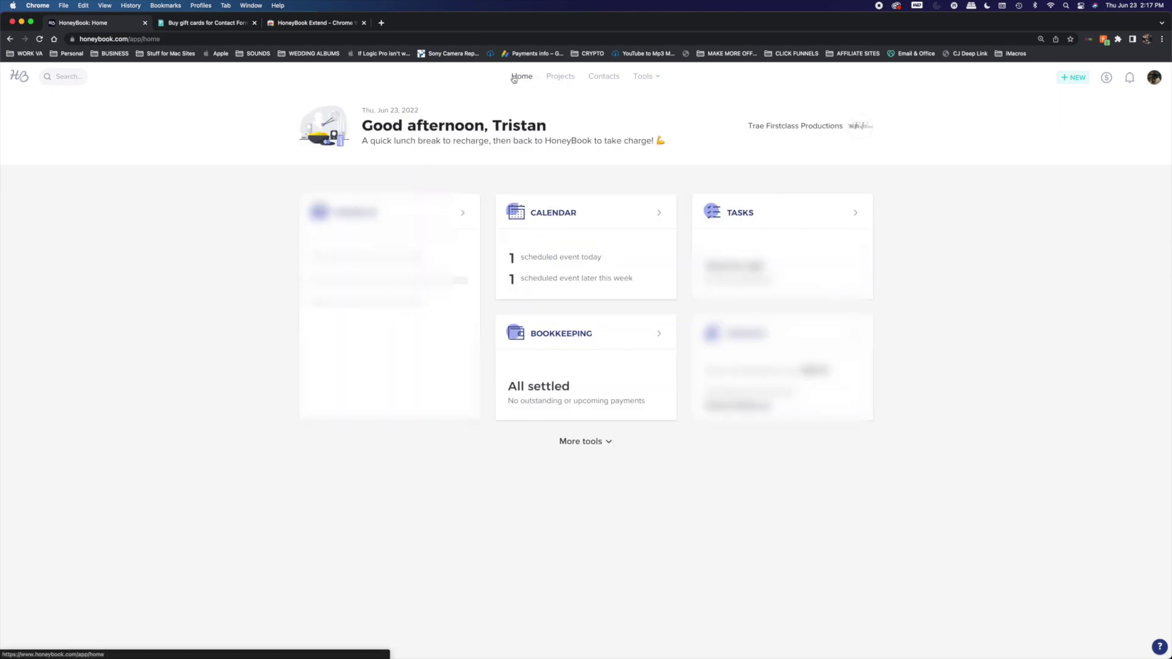